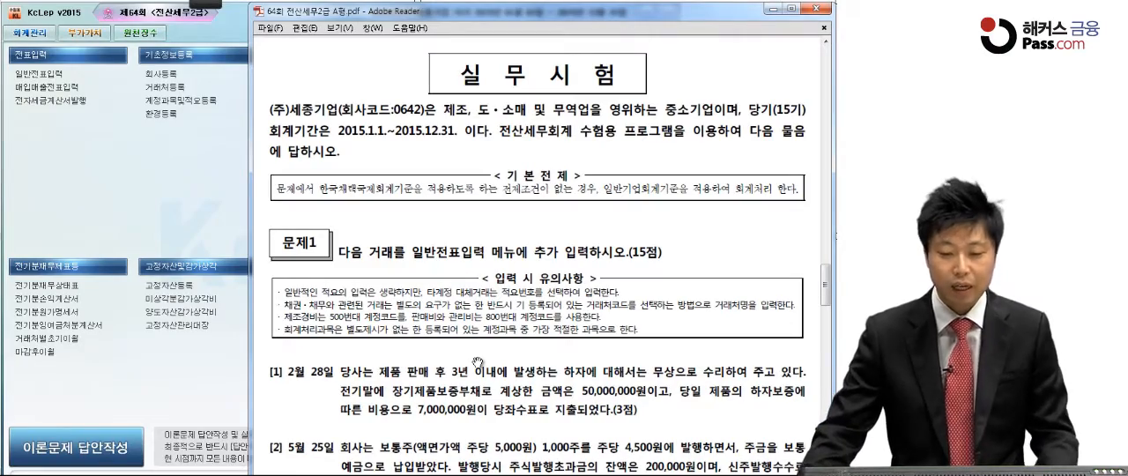
Step: Mark up question [1] in the exam PDF: 장기제품보증부채, 50,000,000원, 당일 and the 7,000,000원 paid by 당좌수표
drag(448, 409, 440, 260)
drag(445, 340, 444, 296)
drag(447, 455, 449, 324)
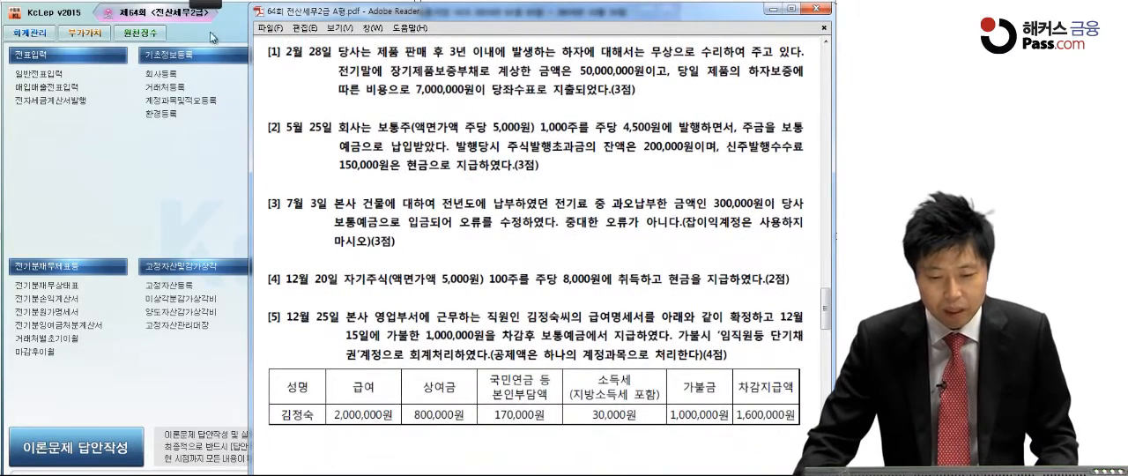
mouse_move(202, 7)
click(18, 19)
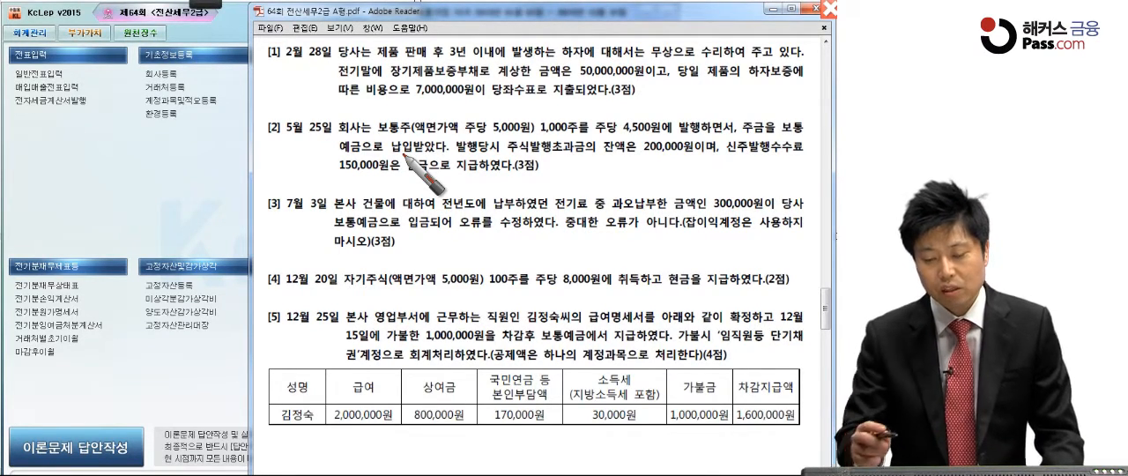
mouse_move(393, 79)
mouse_down()
mouse_move(380, 81)
mouse_move(414, 58)
mouse_move(474, 87)
mouse_up()
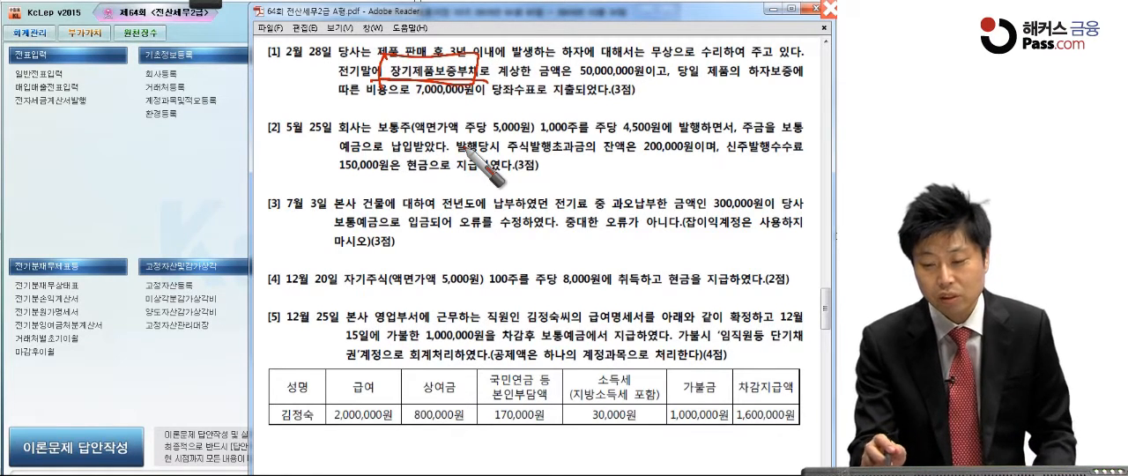
drag(564, 85, 650, 82)
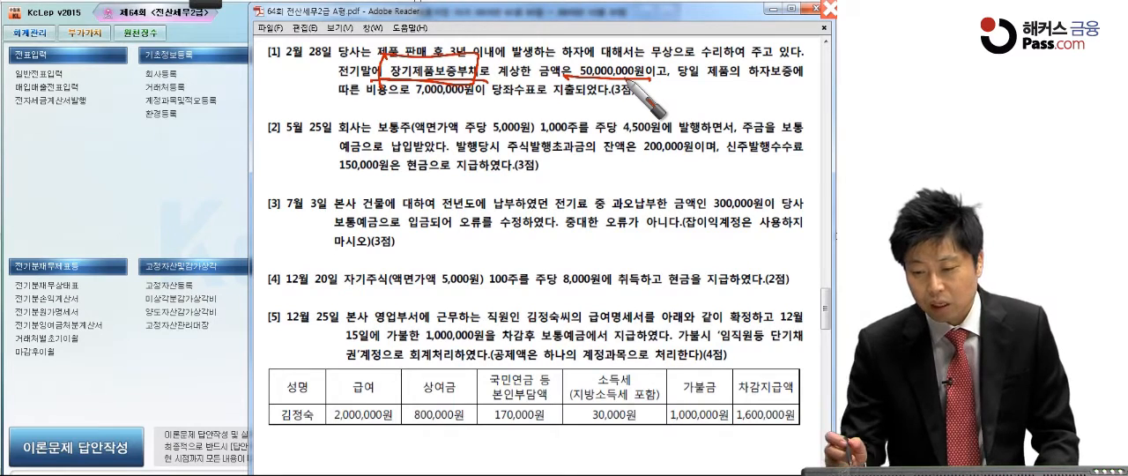
drag(669, 85, 701, 82)
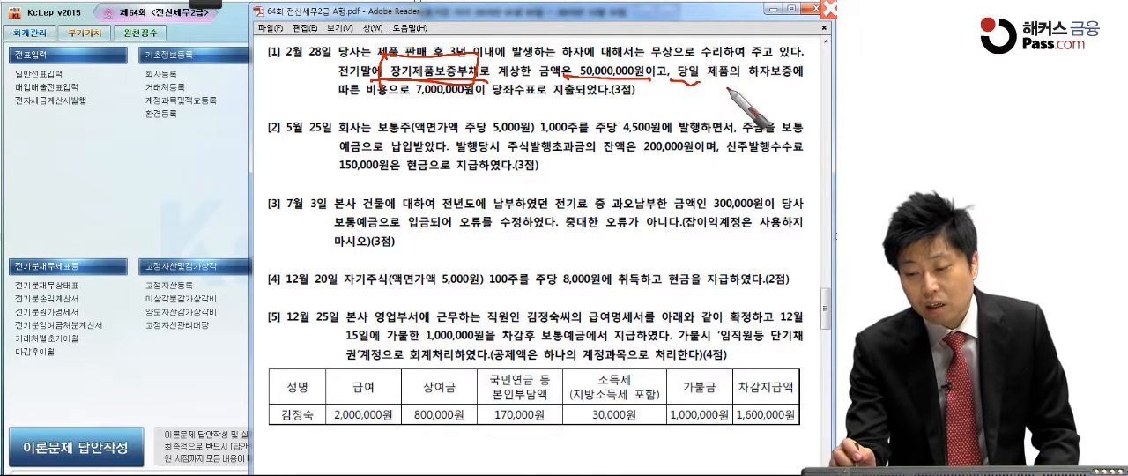
drag(370, 106, 622, 96)
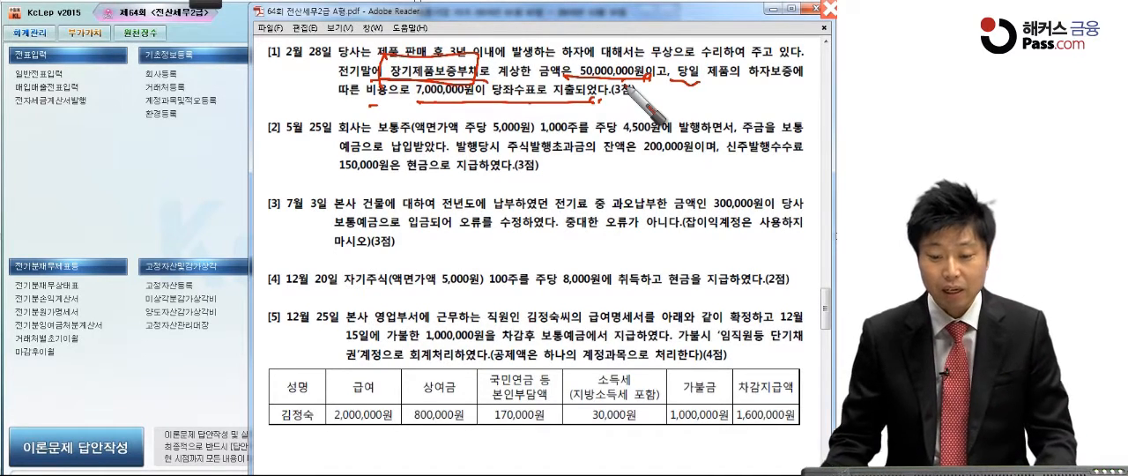
Step: Switch to KcLep and open 일반전표입력 (general voucher entry) for February 28, 2015
click(157, 172)
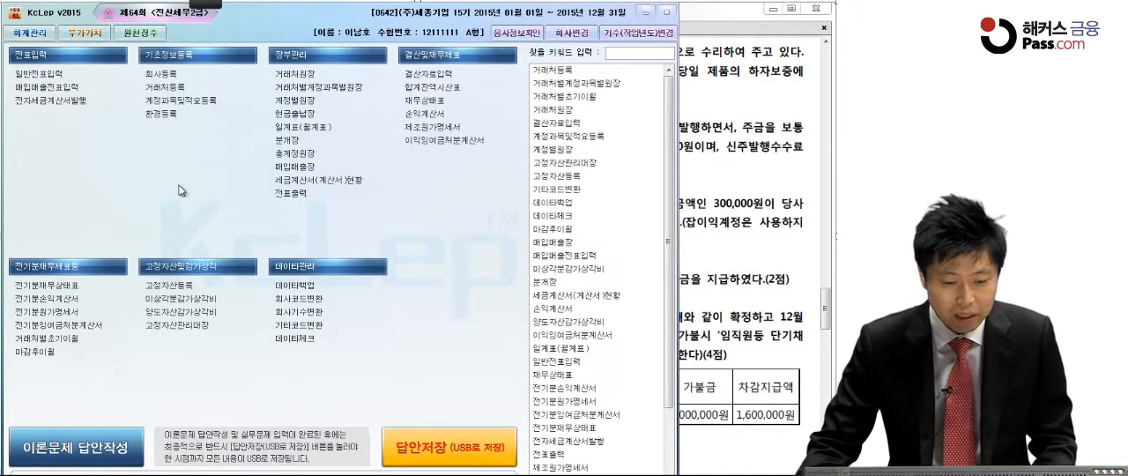
click(51, 74)
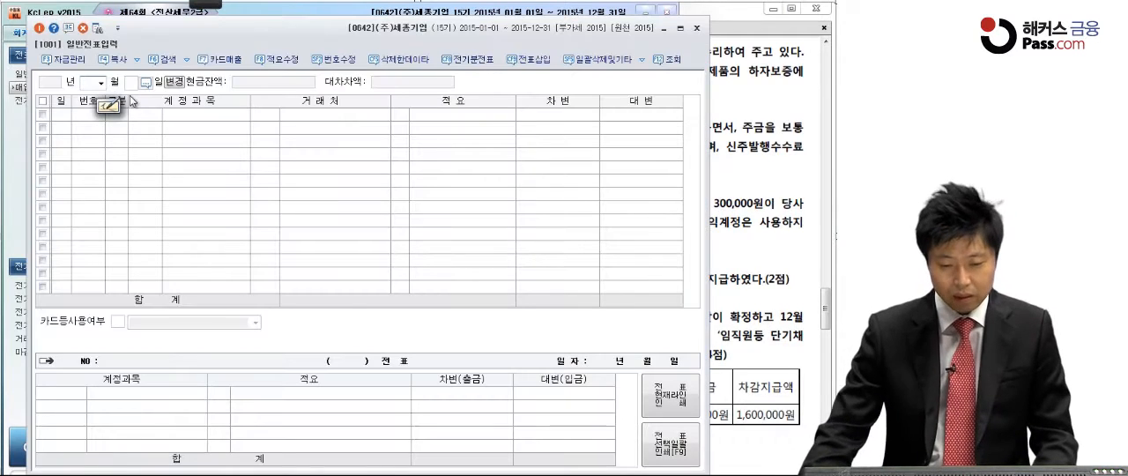
text(02)
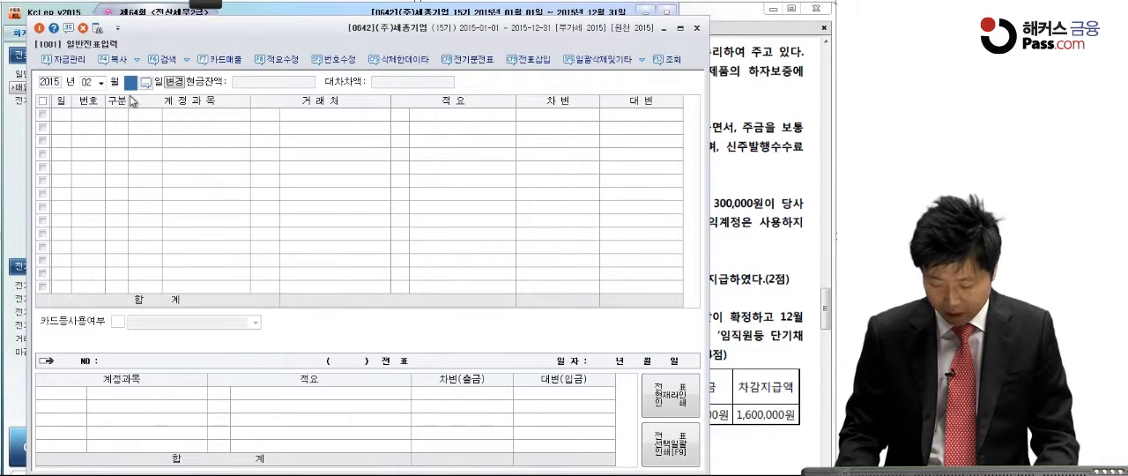
text(28)
key(Return)
Step: Enter a credit line (대변) for account 0102 당좌예금 with an amount of 7,000,000
text(4)
key(Return)
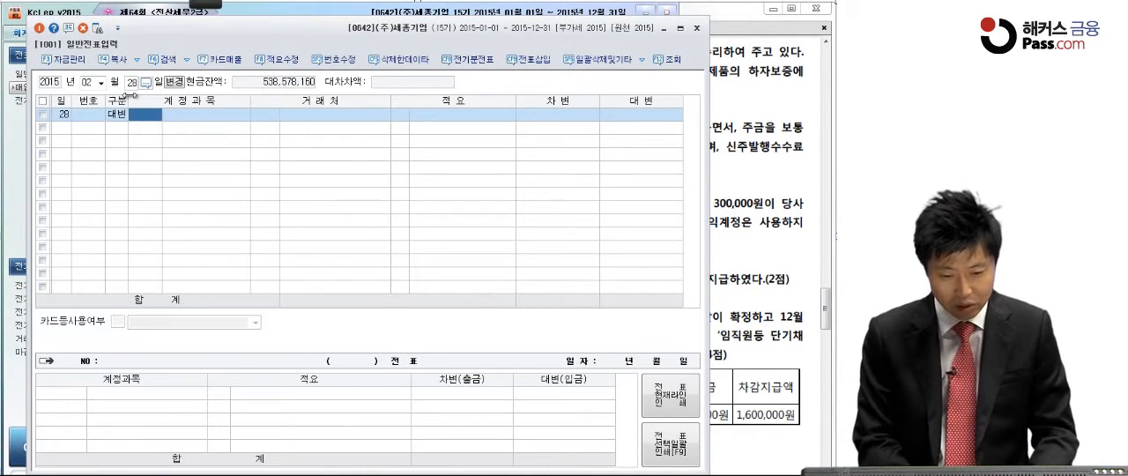
text(당좌예)
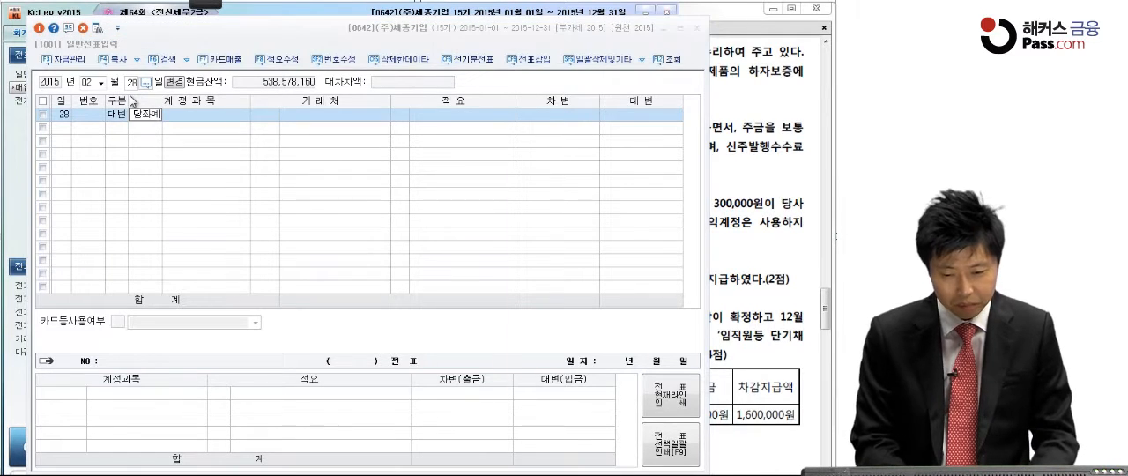
key(Return)
key(Return)
key(Return)
key(Return)
text(7,0)
text(00,00)
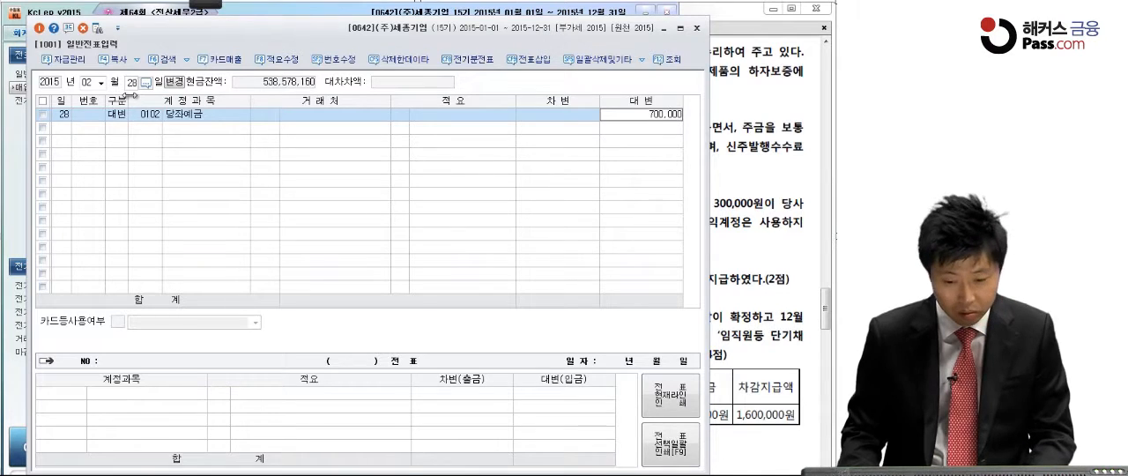
text(0)
key(Return)
Step: Add the balancing debit line (차변) for account 0314 장기제품보증부채 with an amount of 7,000,000
key(3)
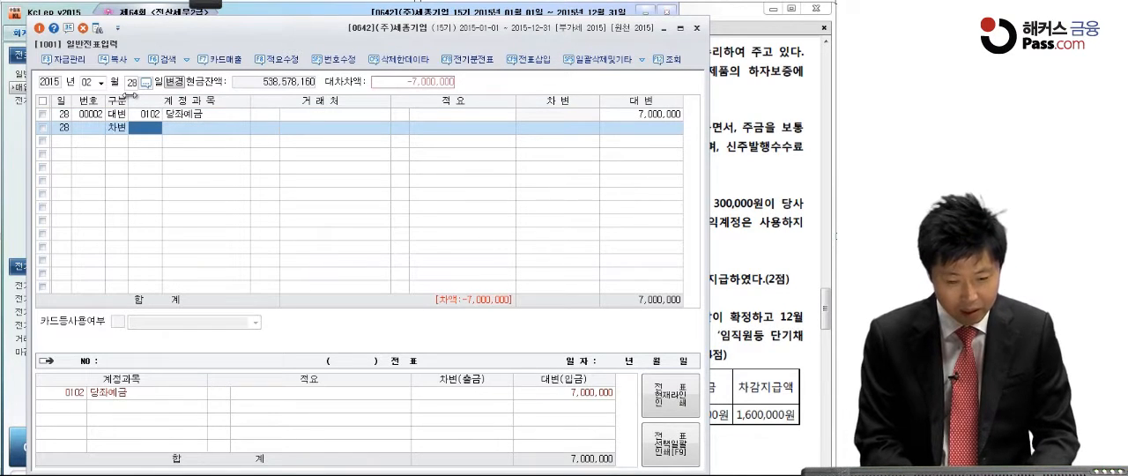
text(보)
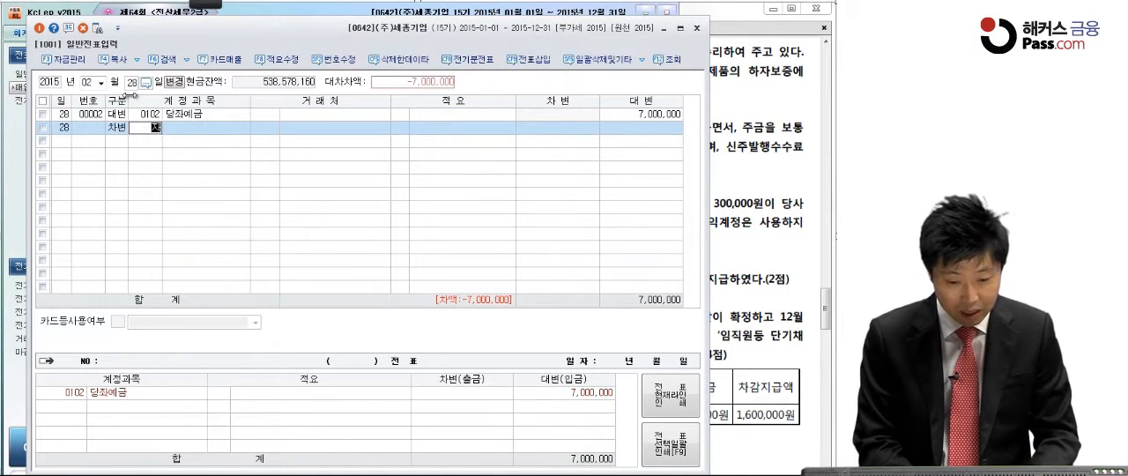
text(기)
key(Return)
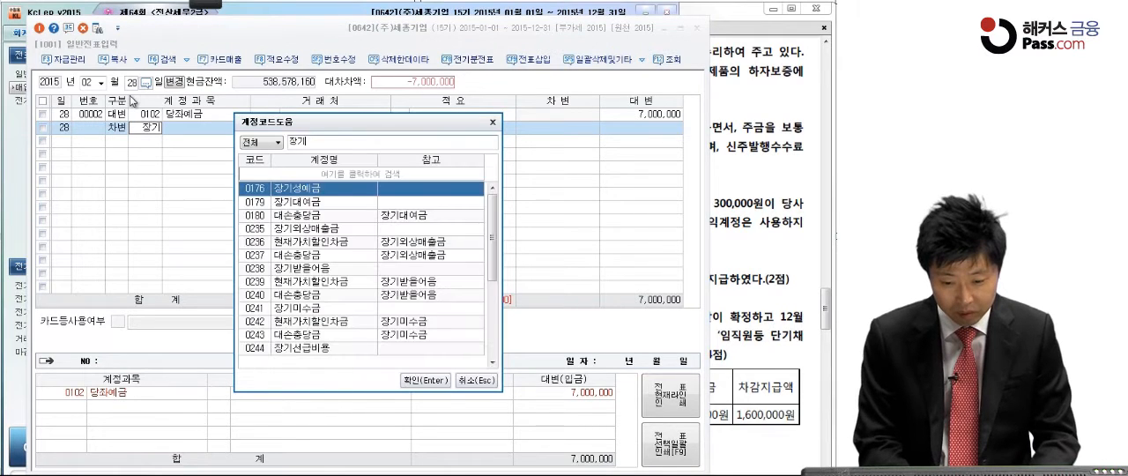
text(제)
key(Return)
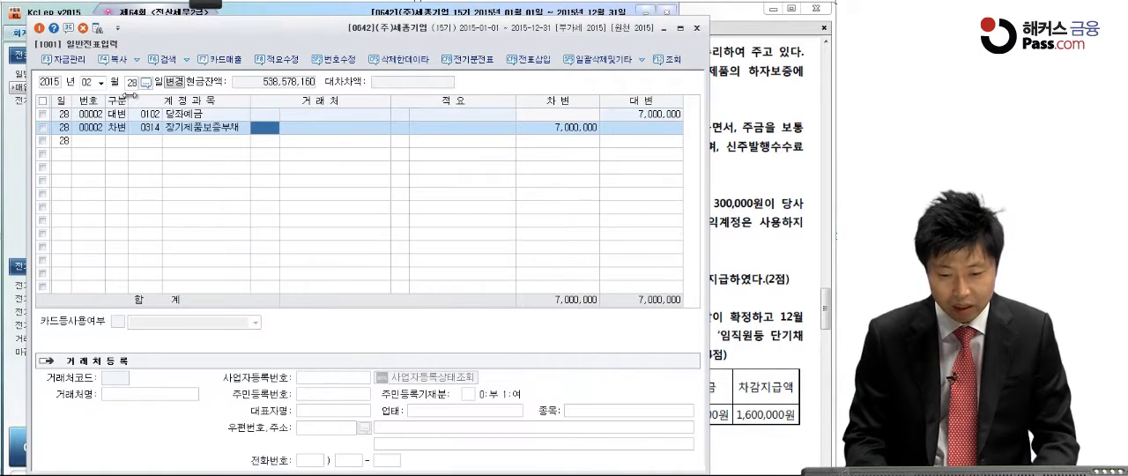
click(533, 129)
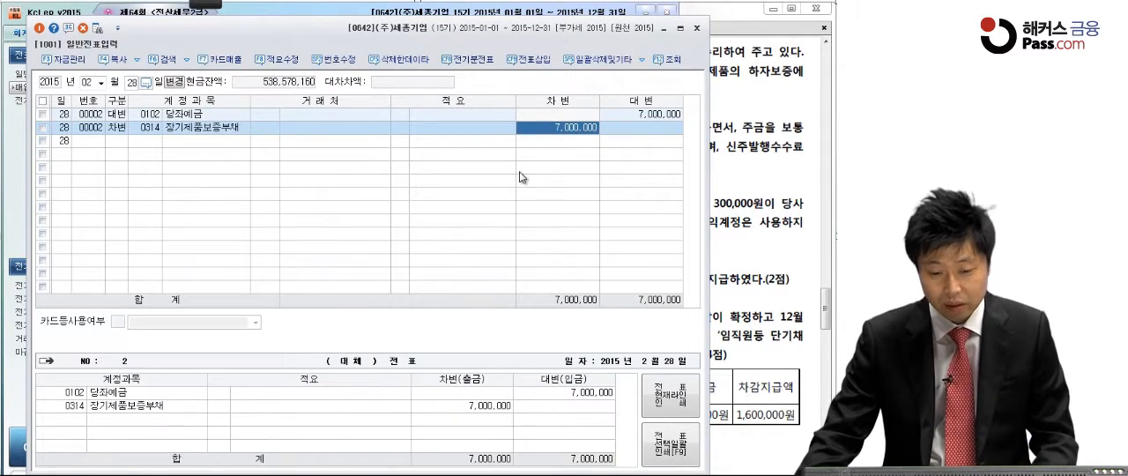
Step: Return to the exam PDF and underline the 5,000원 par value, 1,000주 and 4,500원 issue price in question [2]
click(745, 160)
scroll(709, 219, down, 1)
scroll(710, 219, down, 2)
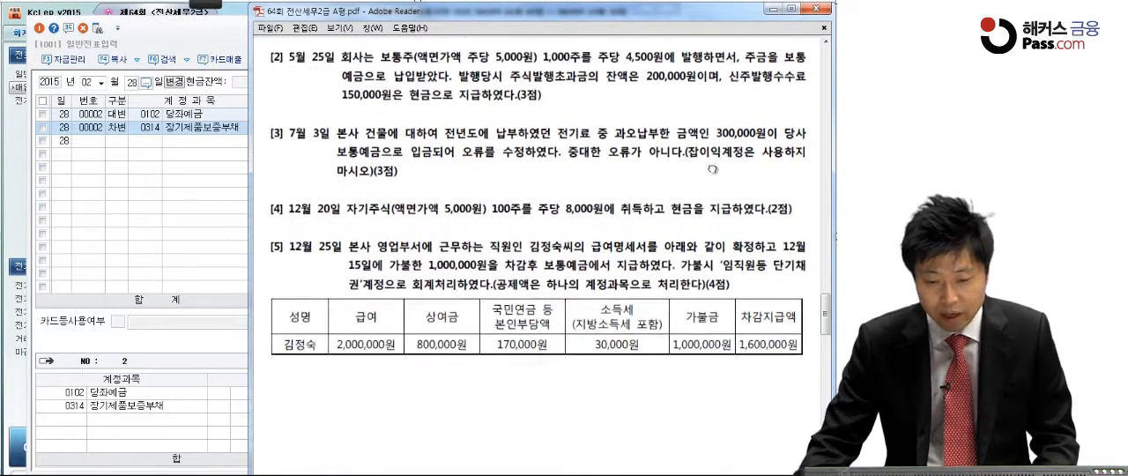
click(207, 5)
click(17, 17)
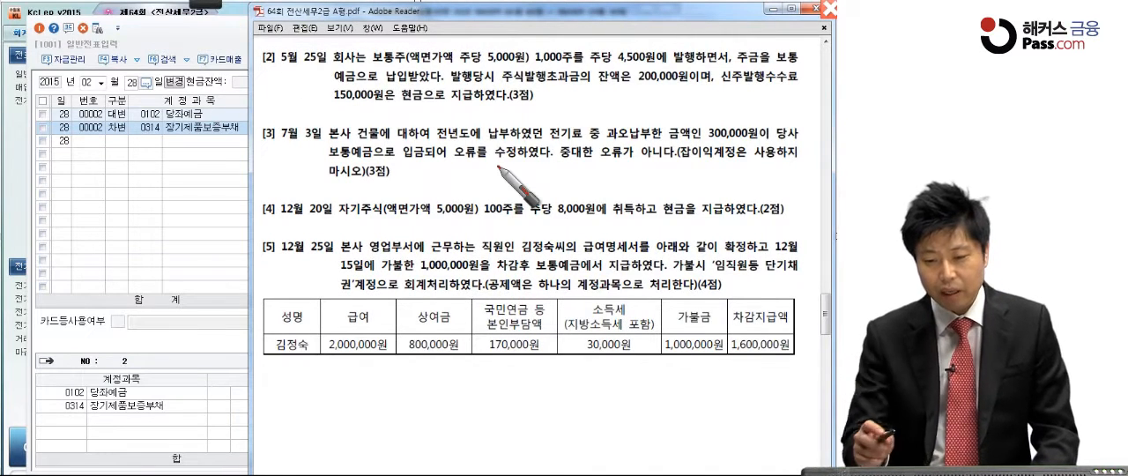
drag(474, 65, 659, 63)
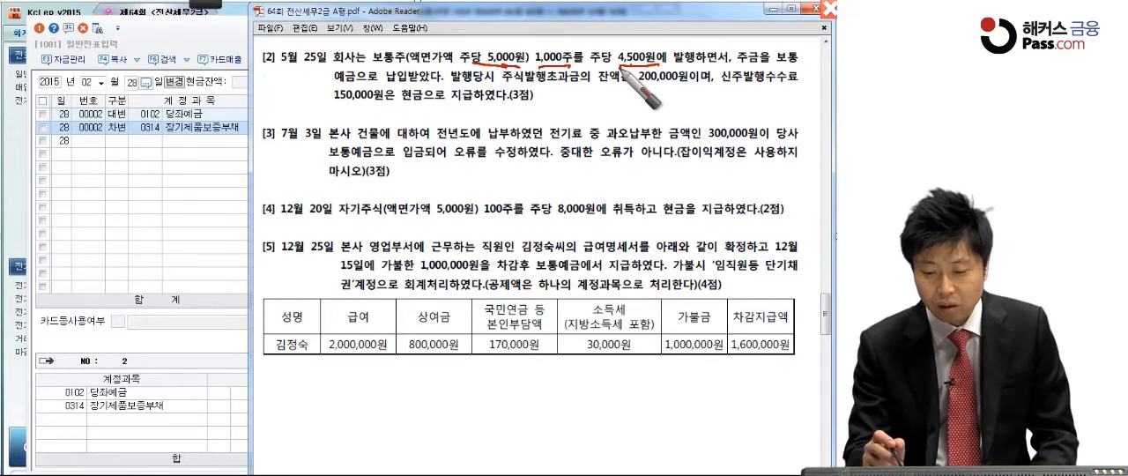
Step: Handwrite the credit side of the question [2] journal entry as 자본금 5,000,000
mouse_move(504, 199)
mouse_down()
mouse_move(519, 167)
mouse_move(573, 178)
mouse_up()
drag(586, 157, 580, 182)
drag(573, 186, 615, 183)
drag(596, 188, 621, 195)
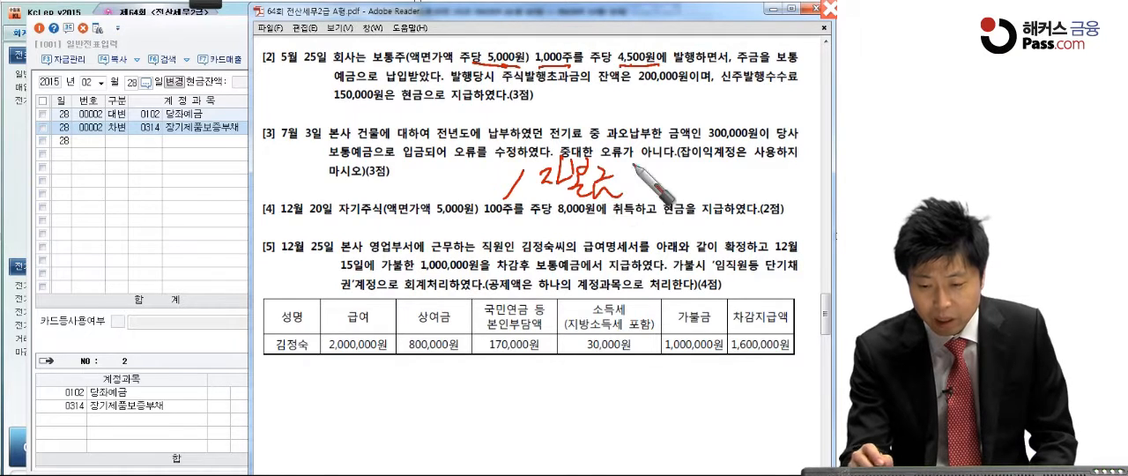
mouse_move(675, 173)
mouse_down()
mouse_move(664, 186)
mouse_move(679, 187)
mouse_up()
drag(694, 175, 705, 177)
drag(718, 176, 748, 178)
drag(761, 179, 793, 186)
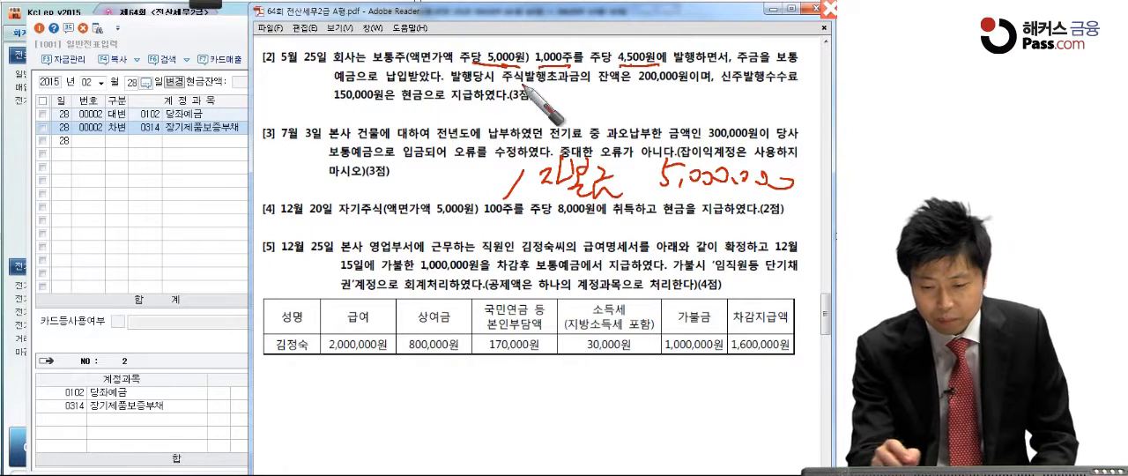
Step: Handwrite the debit 보통예금 4,500,000 and the 500,000 shortfall below it
mouse_move(264, 166)
mouse_down()
mouse_move(261, 188)
mouse_move(291, 170)
mouse_move(311, 201)
mouse_move(339, 211)
mouse_move(348, 186)
mouse_move(377, 183)
mouse_move(407, 201)
mouse_move(414, 170)
mouse_move(425, 199)
mouse_move(453, 178)
mouse_move(508, 179)
mouse_up()
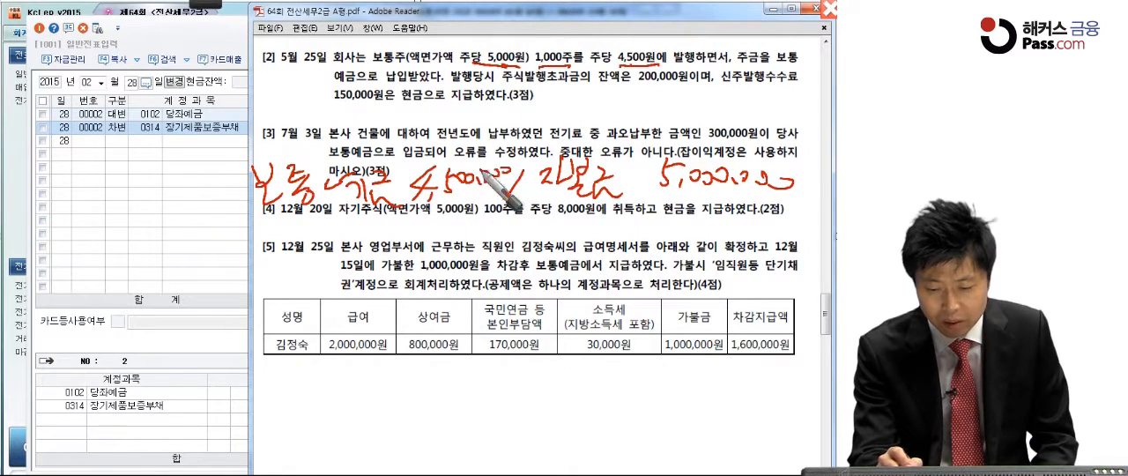
drag(455, 214, 448, 235)
drag(460, 227, 533, 227)
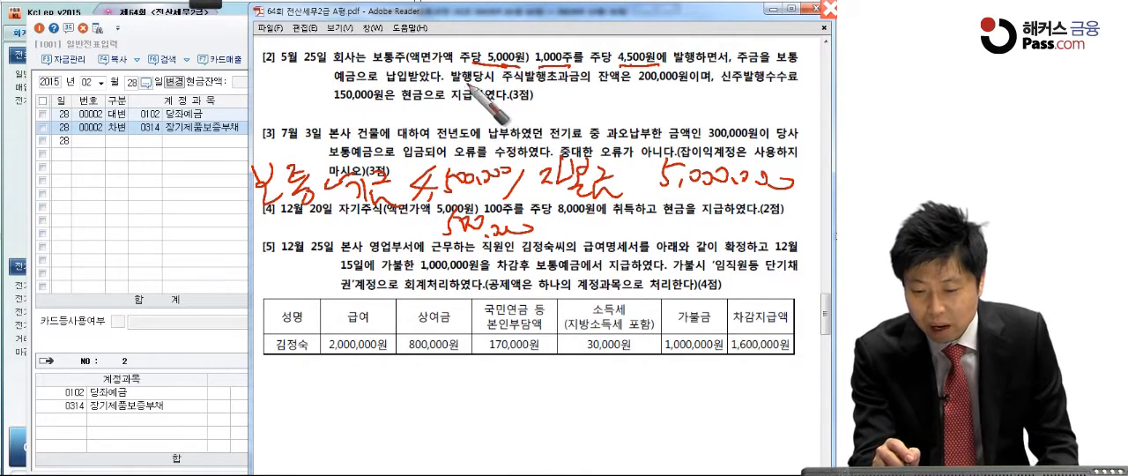
Step: Underline the 주식발행초과금 balance of 200,000원, strike out the handwritten 500,000 and write the debit 주식발행초과금 200,000
drag(516, 86, 686, 87)
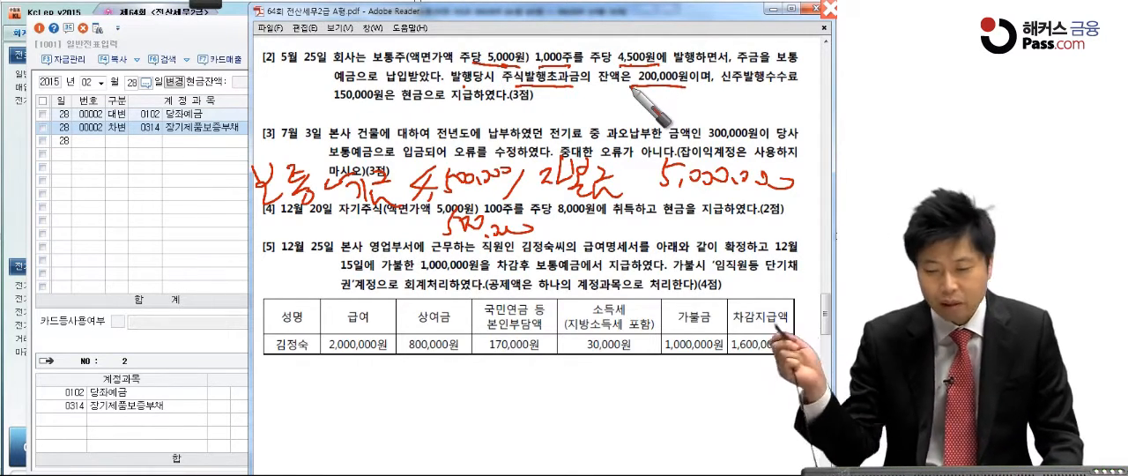
mouse_move(527, 231)
mouse_down()
mouse_move(509, 249)
mouse_move(454, 254)
mouse_move(534, 256)
mouse_up()
mouse_move(253, 246)
mouse_down()
mouse_move(236, 273)
mouse_move(269, 251)
mouse_move(306, 273)
mouse_move(330, 255)
mouse_move(363, 284)
mouse_move(397, 260)
mouse_move(414, 273)
mouse_move(419, 265)
mouse_up()
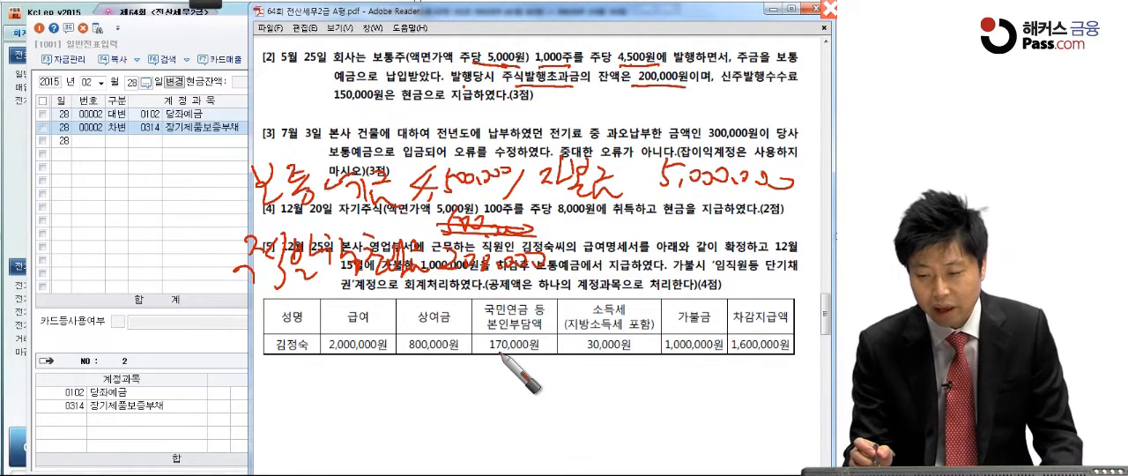
Step: Underline the 신주발행수수료 of 150,000원 paid in cash and handwrite the credit 현금 150,000
drag(713, 87, 807, 83)
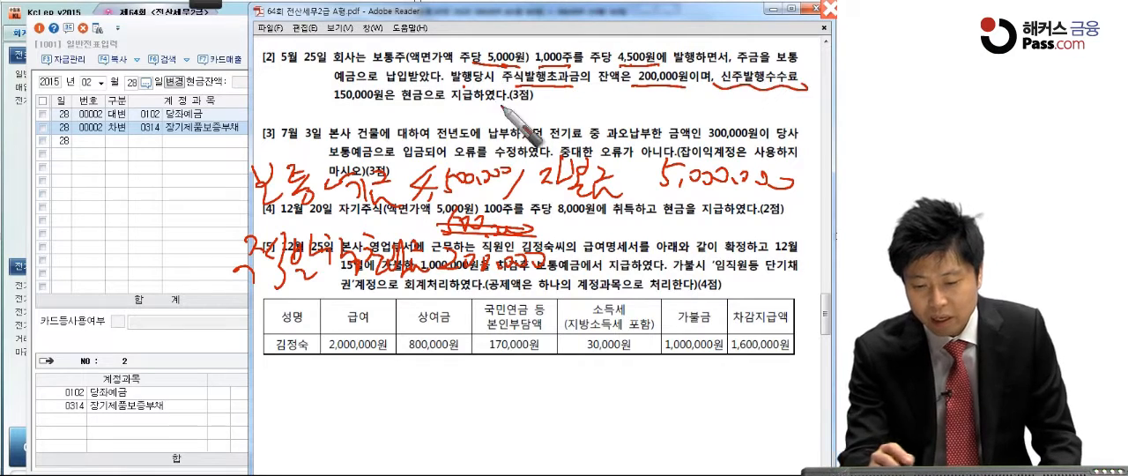
drag(304, 103, 432, 106)
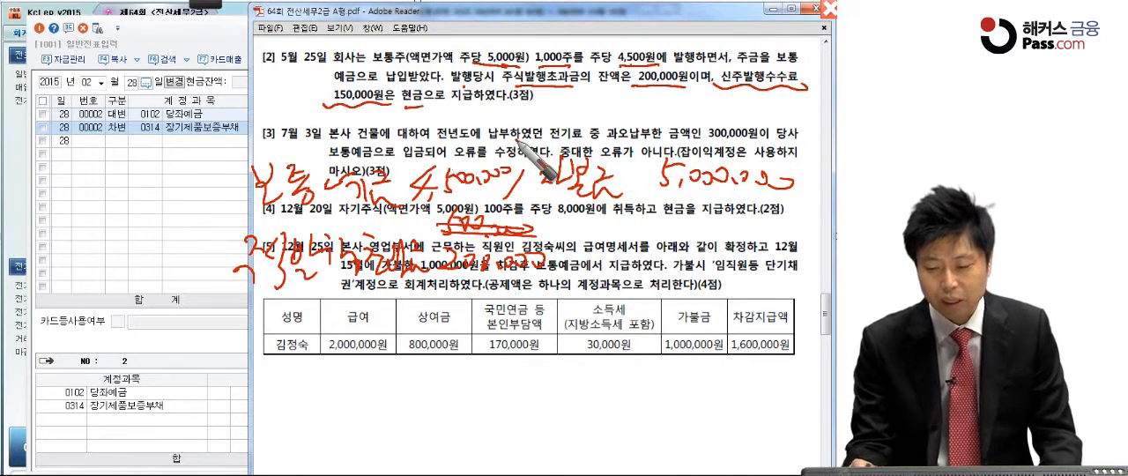
drag(585, 216, 594, 221)
drag(578, 231, 610, 229)
mouse_move(612, 219)
mouse_down()
mouse_move(614, 244)
mouse_move(636, 231)
mouse_up()
mouse_move(620, 236)
mouse_down()
mouse_move(639, 235)
mouse_move(642, 249)
mouse_up()
mouse_move(708, 219)
mouse_down()
mouse_move(698, 240)
mouse_move(716, 242)
mouse_up()
drag(721, 226, 755, 232)
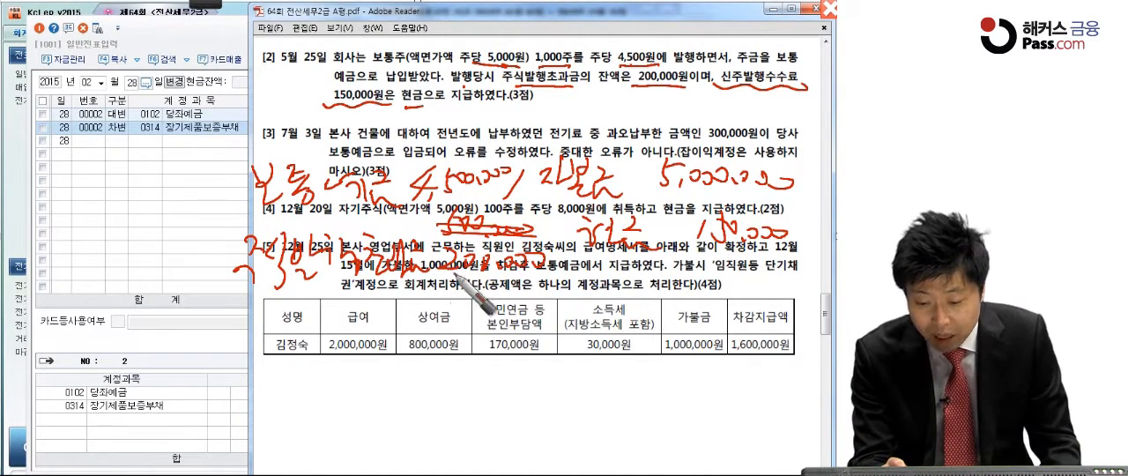
Step: Handwrite the remaining debit as 주식할인발행차금 450,000 under the 주식발행초과금 line
mouse_move(443, 314)
mouse_down()
mouse_move(458, 292)
mouse_move(518, 301)
mouse_up()
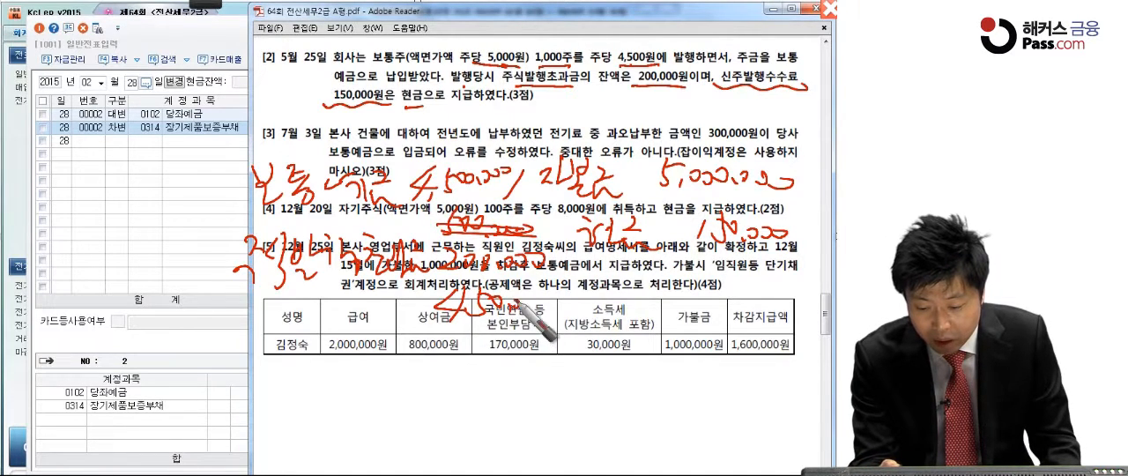
mouse_move(245, 305)
mouse_down()
mouse_move(264, 309)
mouse_move(275, 334)
mouse_move(295, 307)
mouse_move(313, 315)
mouse_move(337, 297)
mouse_move(343, 312)
mouse_move(371, 302)
mouse_up()
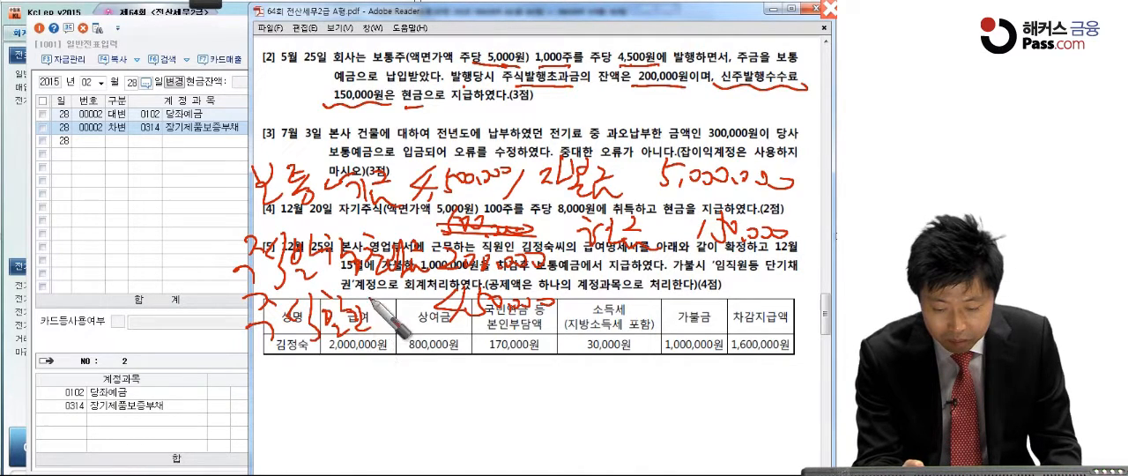
drag(329, 354, 430, 362)
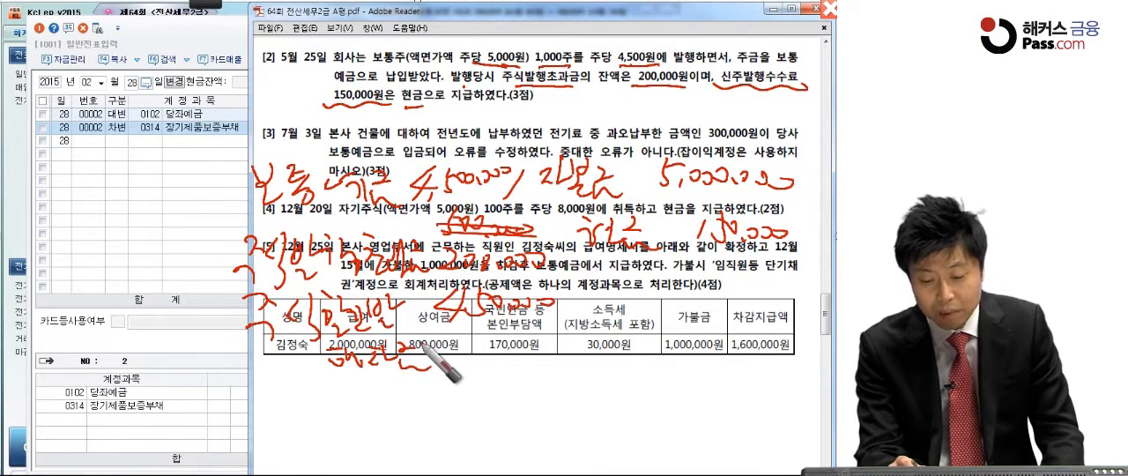
Step: Circle the 주식발행초과금 and 주식할인발행차금 debits, underline the cash credit and box the whole handwritten entry
drag(522, 394, 411, 408)
mouse_move(337, 407)
mouse_down()
mouse_move(219, 237)
mouse_move(492, 229)
mouse_move(493, 390)
mouse_move(447, 429)
mouse_up()
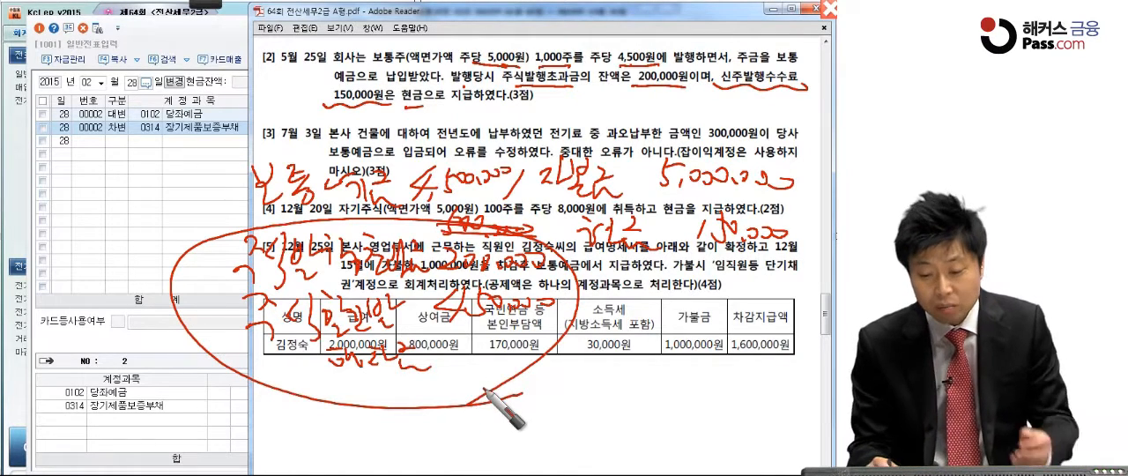
drag(685, 242, 765, 239)
drag(696, 262, 802, 265)
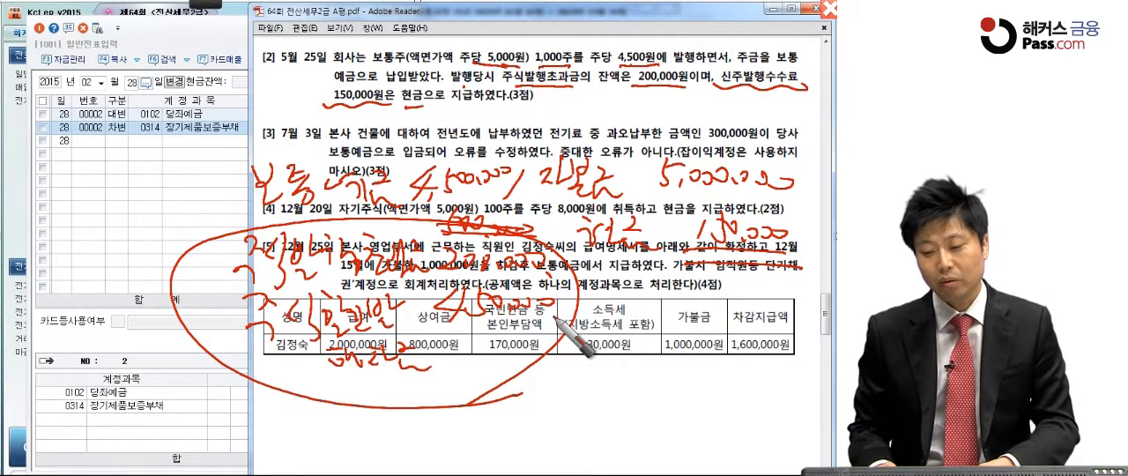
mouse_move(211, 154)
mouse_down()
mouse_move(236, 392)
mouse_move(798, 146)
mouse_move(352, 407)
mouse_move(257, 398)
mouse_up()
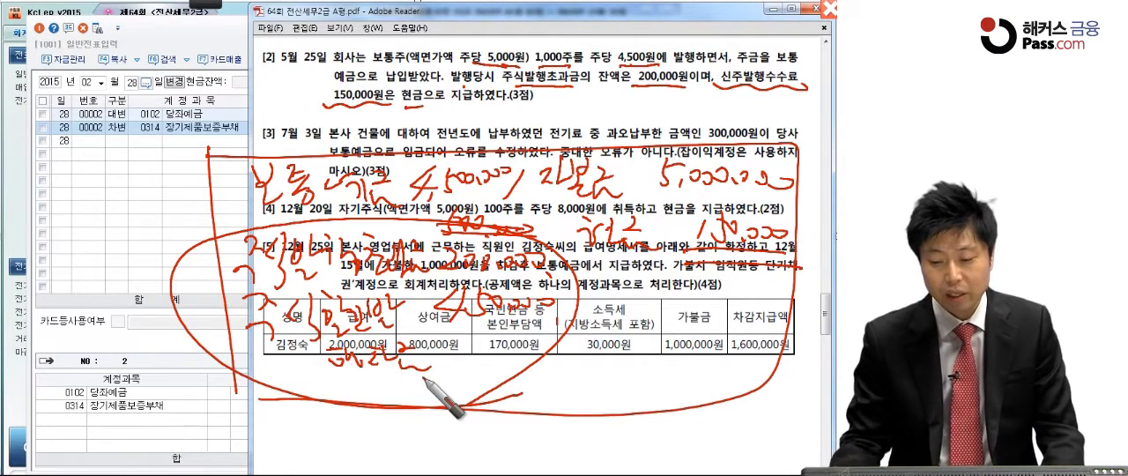
Step: Leave the pen annotation, switch back to KcLep's 일반전표입력 and set the voucher date to 5월 25일
key(Escape)
click(180, 192)
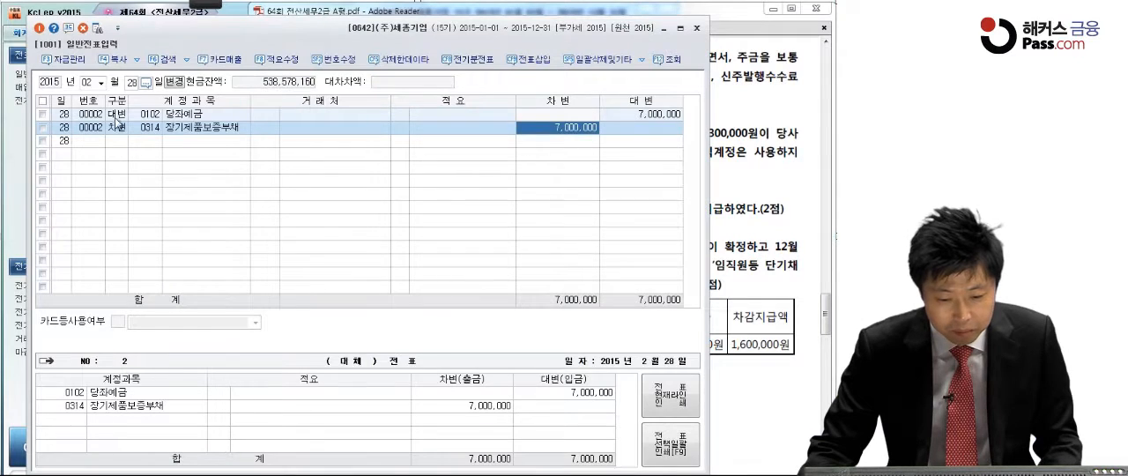
click(101, 83)
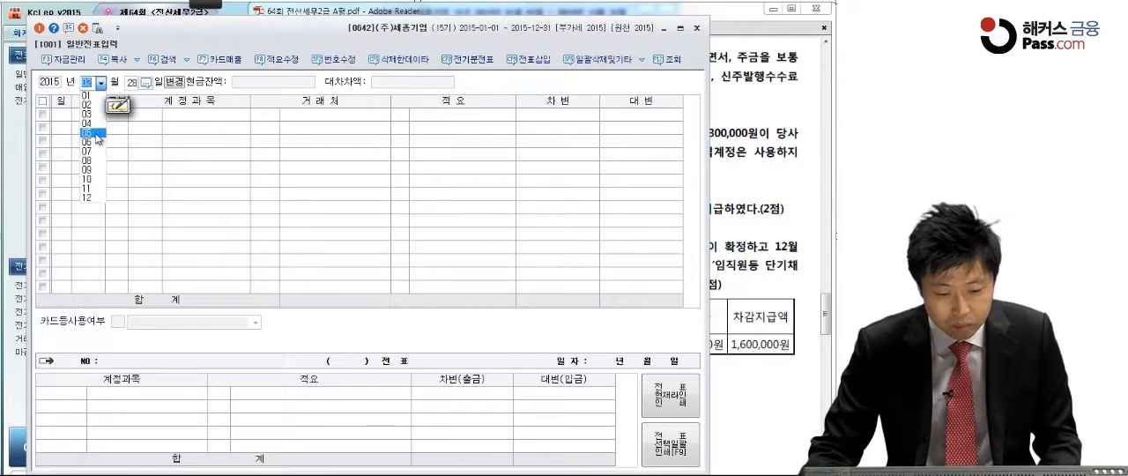
click(95, 133)
text(25)
key(Return)
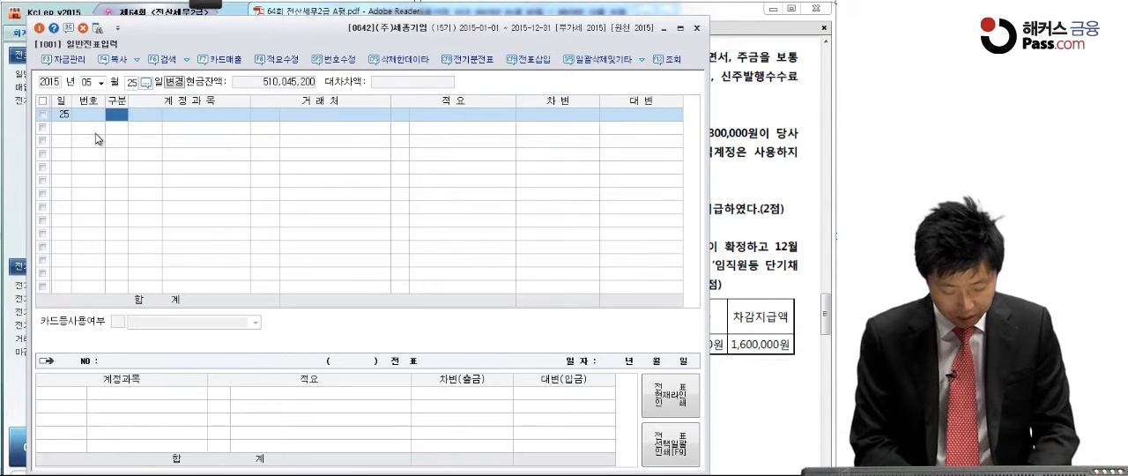
Step: Enter a credit (대변) line for 자본금 of 5,000,000 in the 5월 25일 voucher
text(4)
key(Return)
text(자본ㄱ)
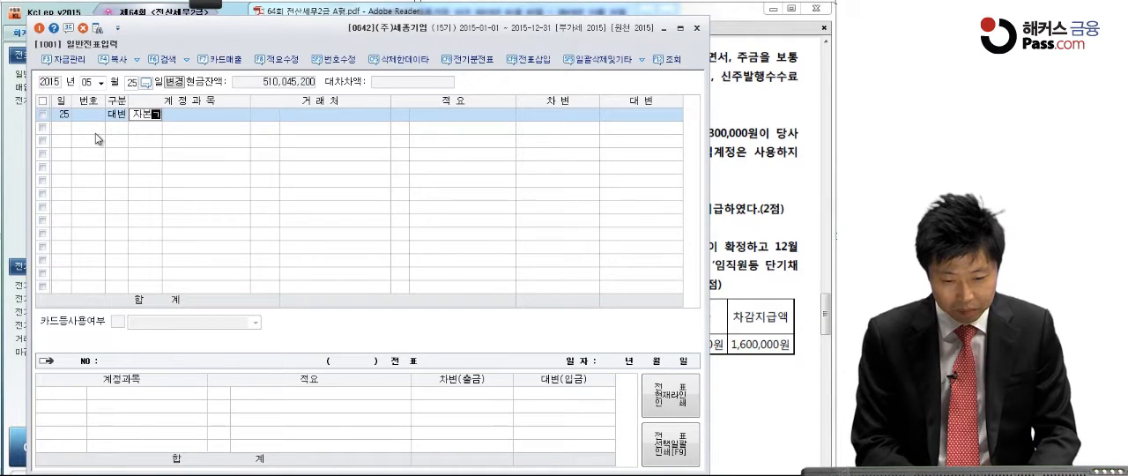
text(금)
key(Return)
key(Return)
key(Return)
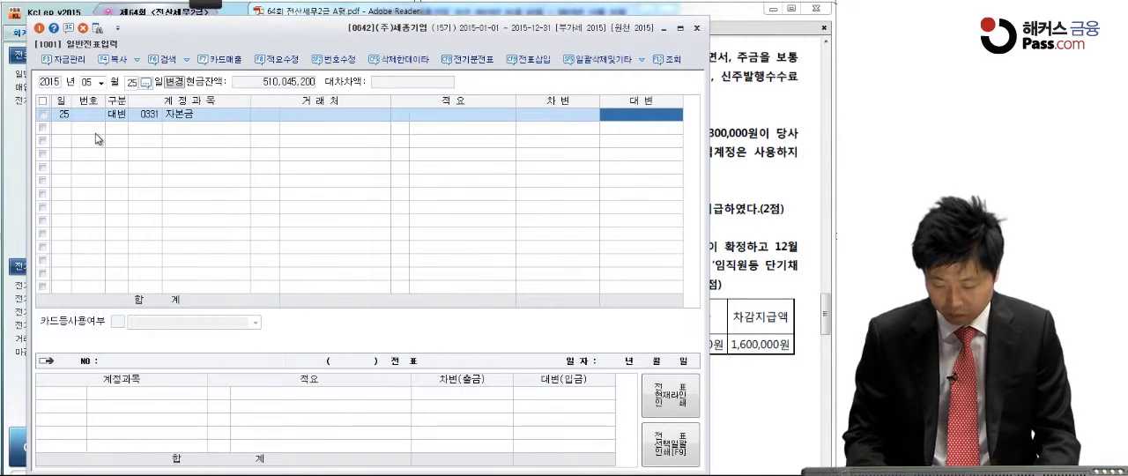
text(5,0)
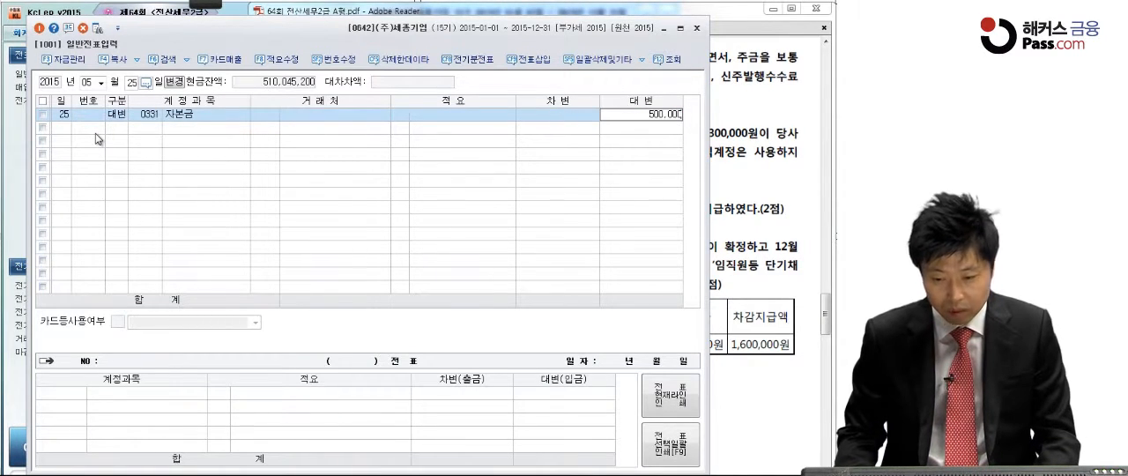
text(0)
key(Return)
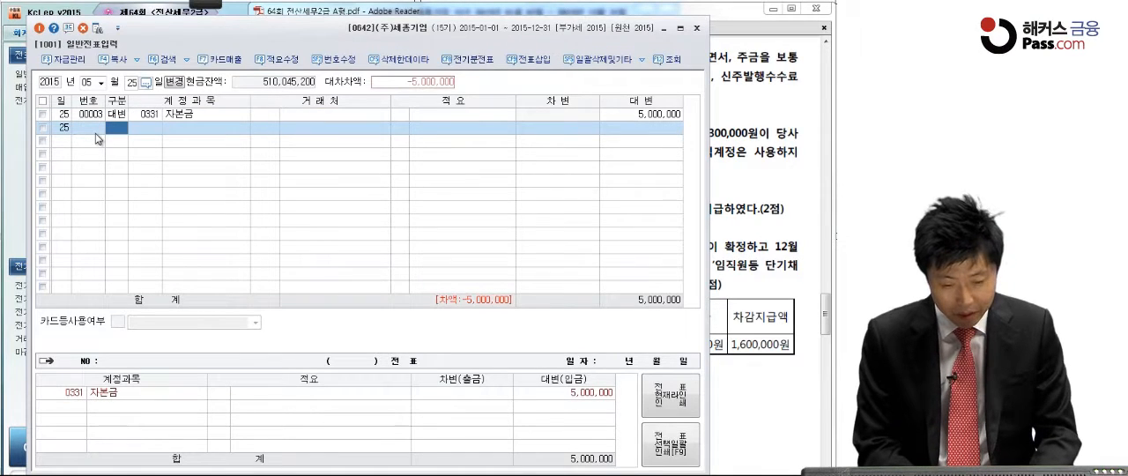
Step: Add a debit (차변) line for 보통예금 with an amount of 4,500,000
text(3)
key(Return)
text(보통)
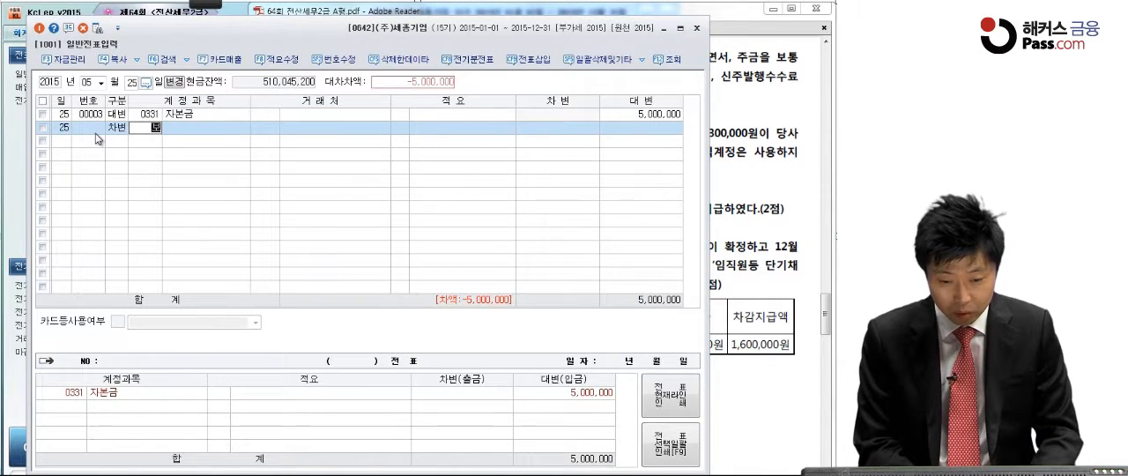
text(예)
key(Return)
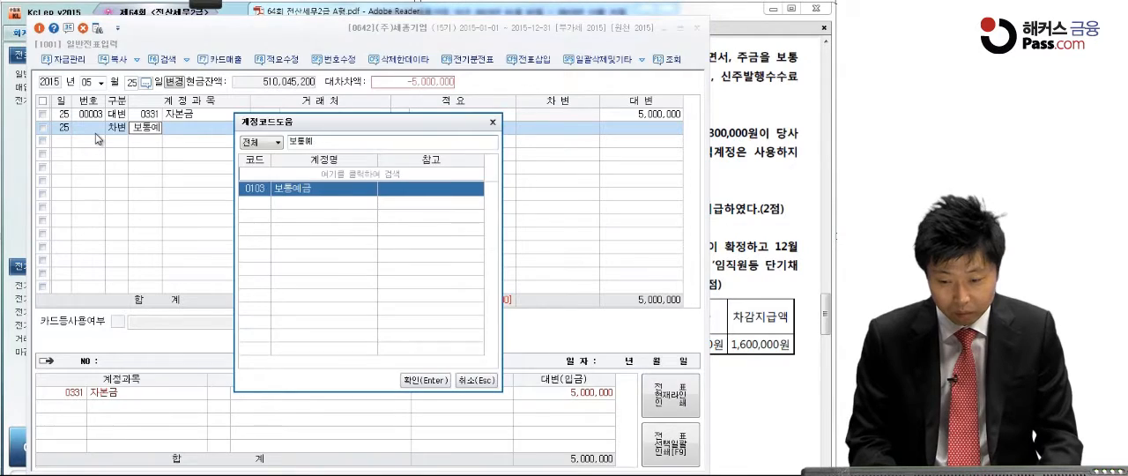
key(Return)
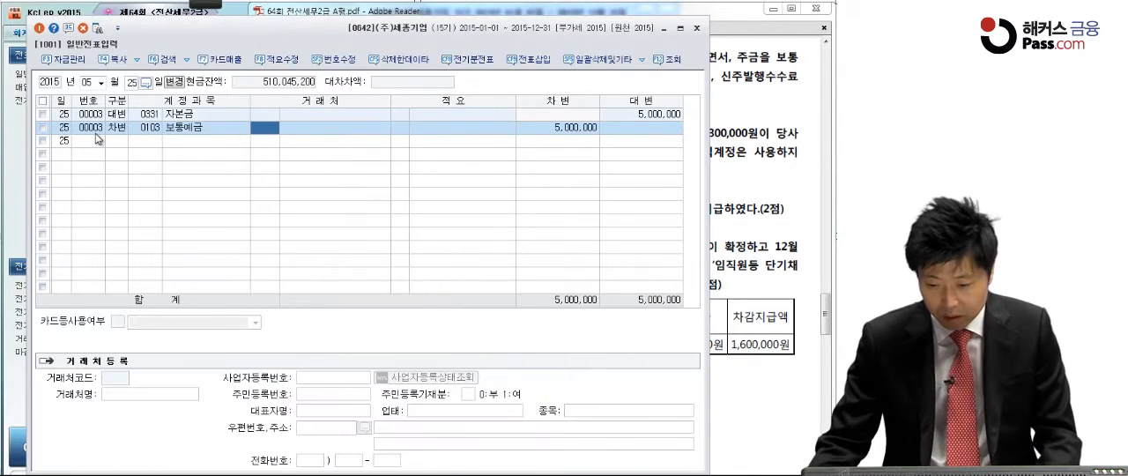
click(541, 129)
text(4,500,)
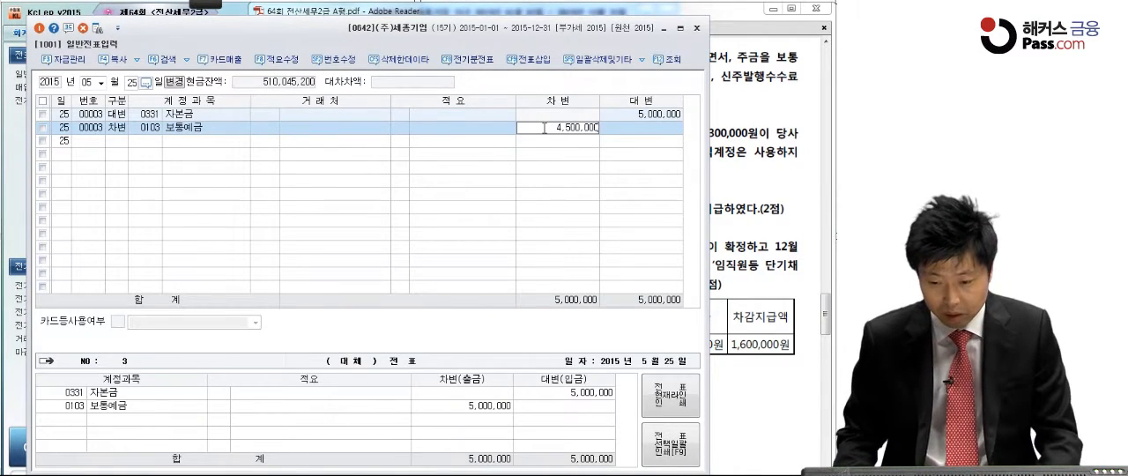
text(000)
key(Return)
Step: Add a credit (대변) line for 현금, account code 101, with an amount of 150,000
text(4)
key(Return)
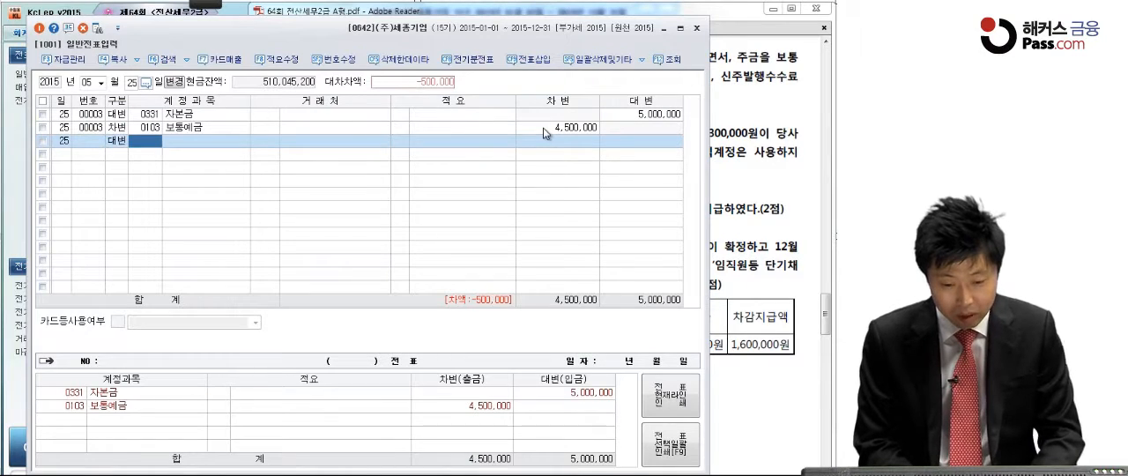
text(101)
key(Return)
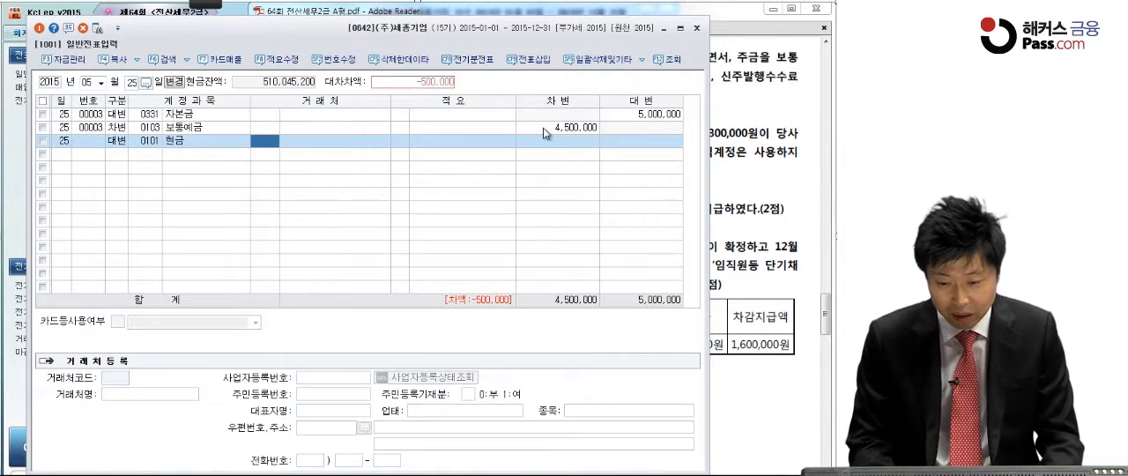
click(649, 144)
text(15)
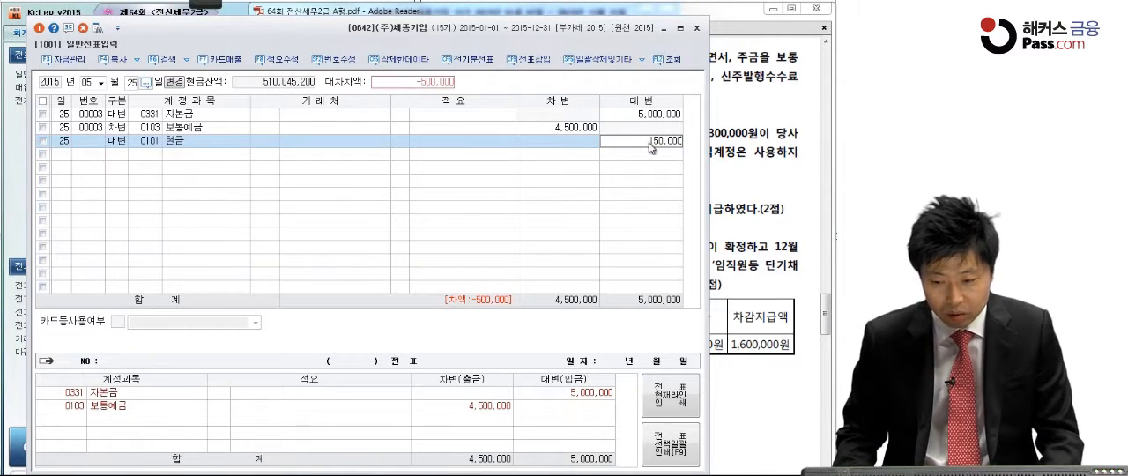
text(0,000)
key(Return)
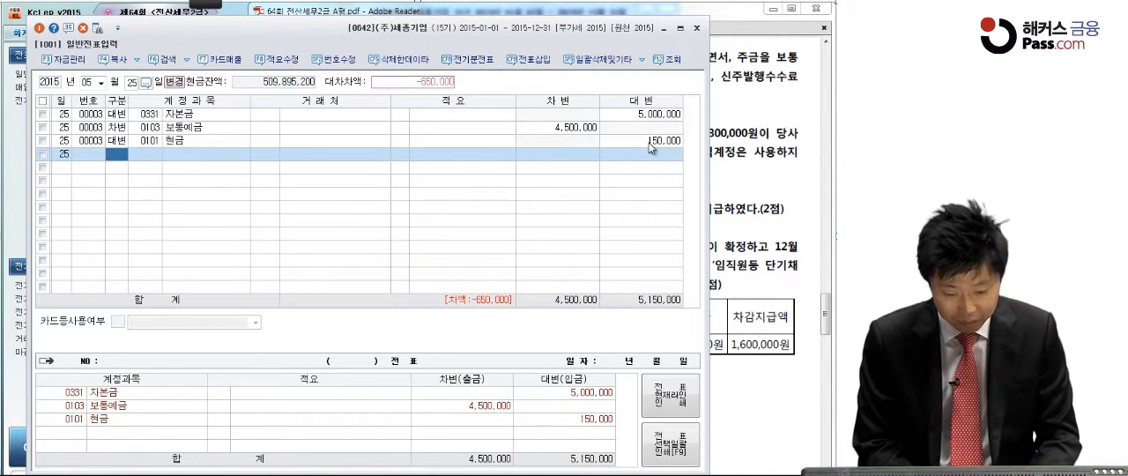
Step: Add a debit (차변) line for 주식발행초과금 with an amount of 200,000
text(3)
key(Return)
text(주식)
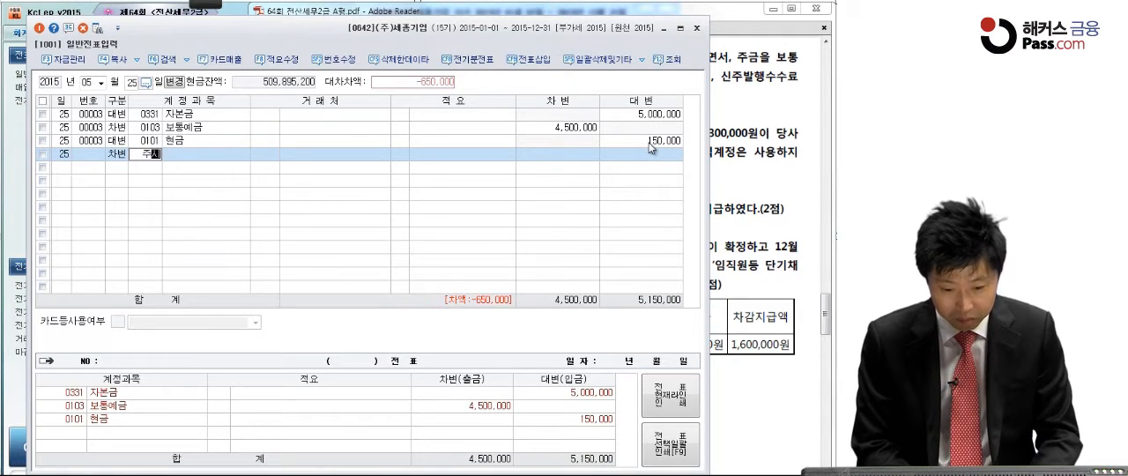
text(배)
key(Return)
key(Return)
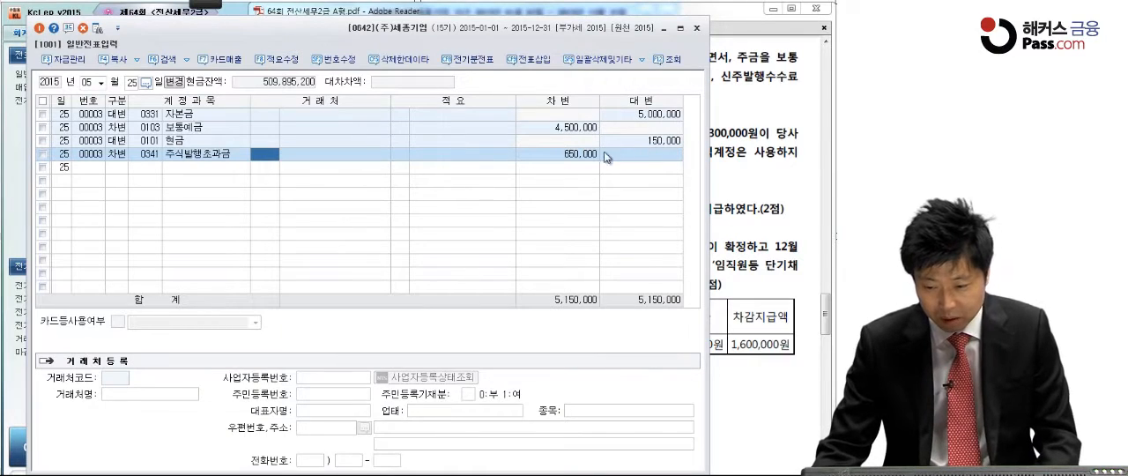
click(594, 157)
text(200)
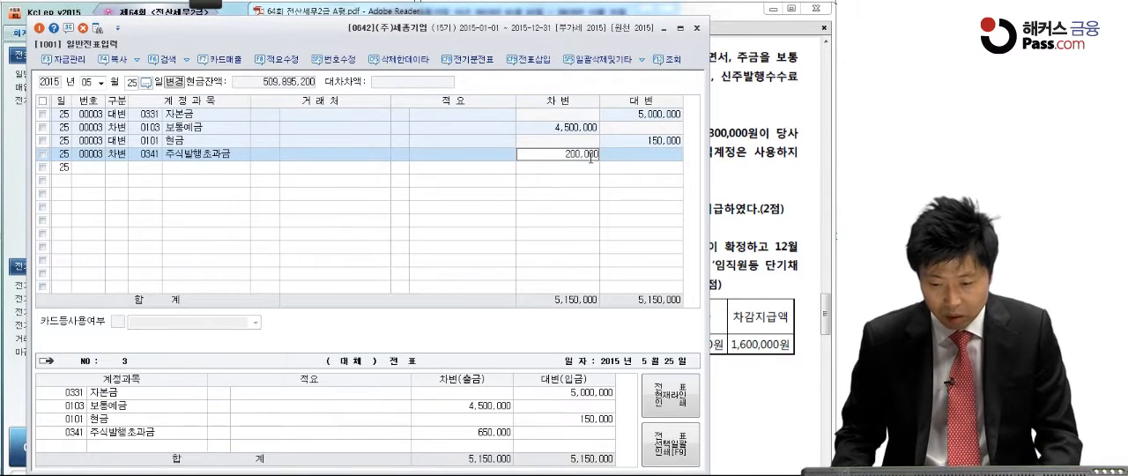
key(Return)
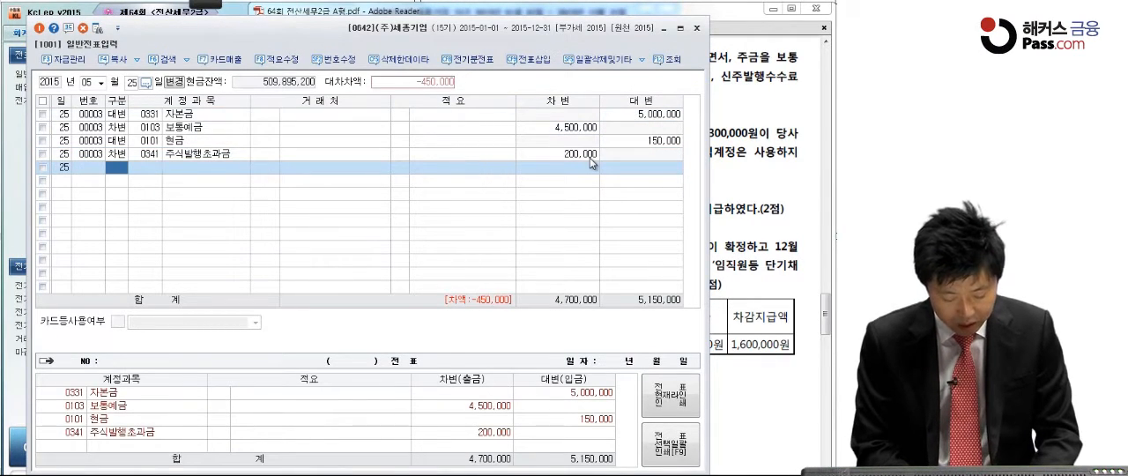
Step: Complete the 5월 25일 voucher with a debit (차변) line for 주식할인발행차금, code 0381, of 450,000
key(3)
key(Return)
text(주식할)
key(Return)
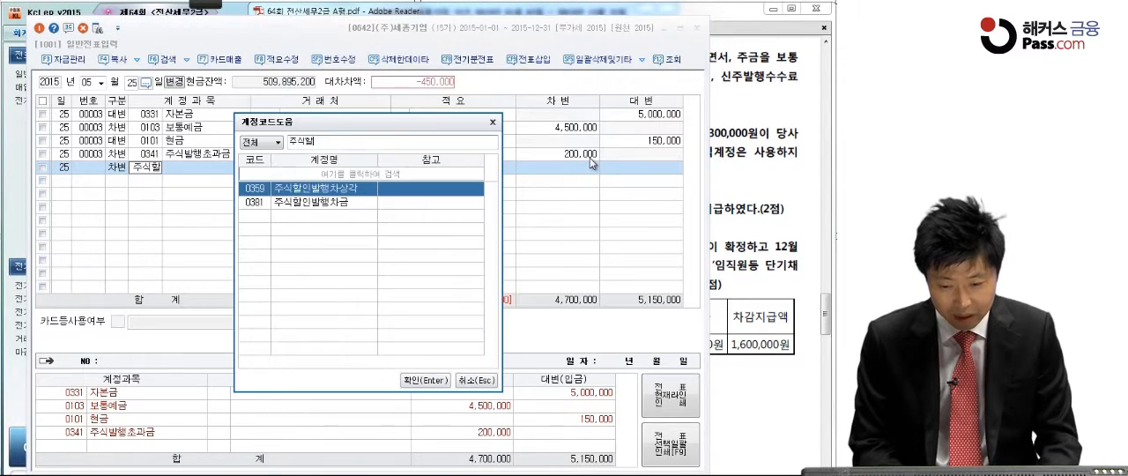
key(Down)
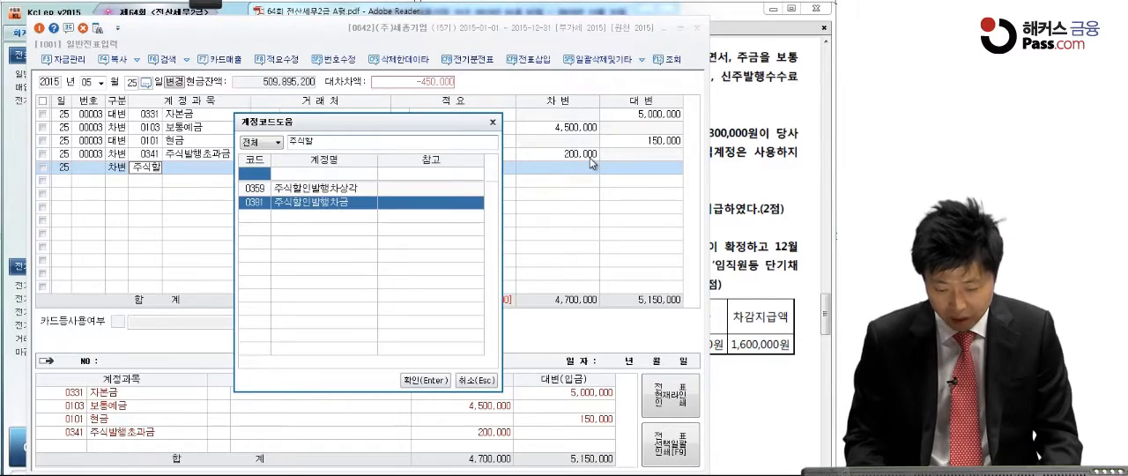
key(Return)
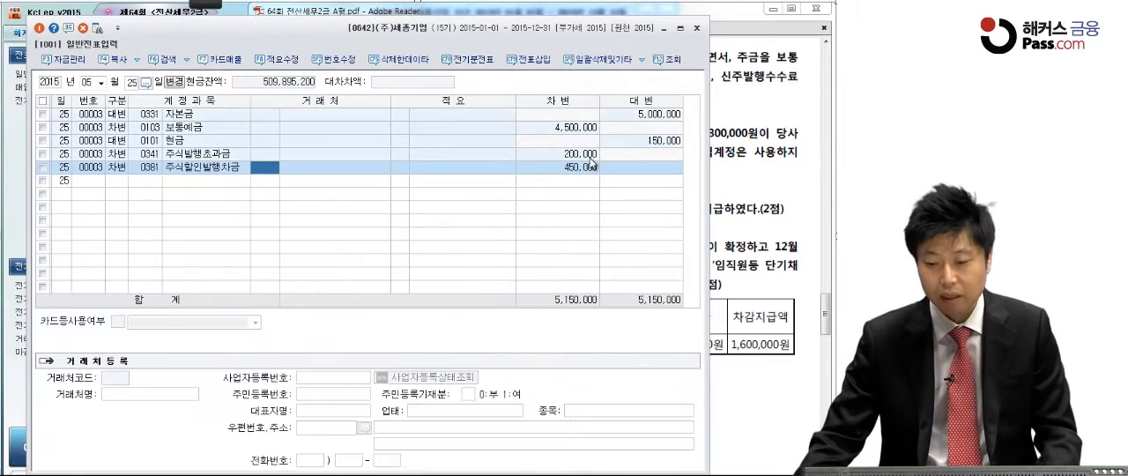
Step: Switch to the exam PDF and underline 300,000원, 입금, 오류를 수정, 중대한 오류 and 잡이익계정 in question [3] with the pen
click(756, 178)
scroll(734, 287, down, 3)
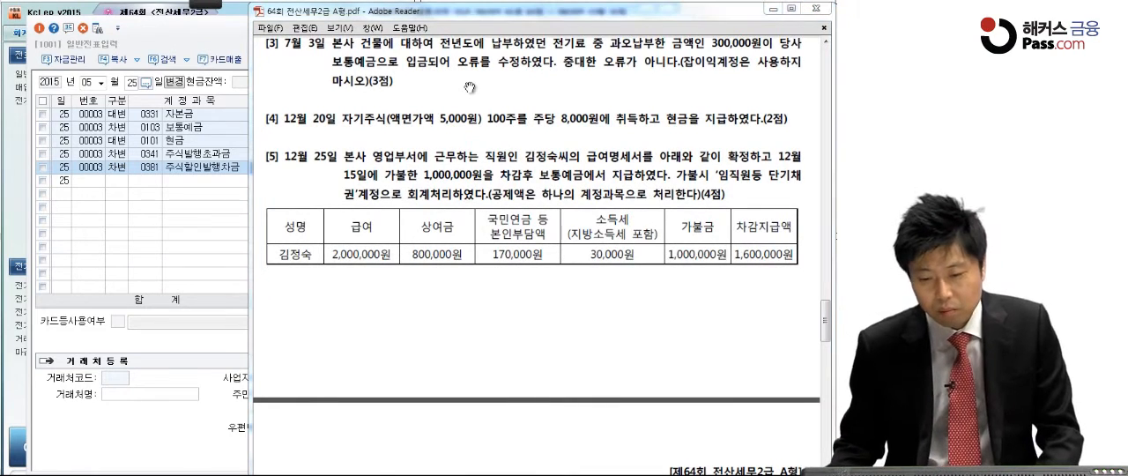
mouse_move(189, 9)
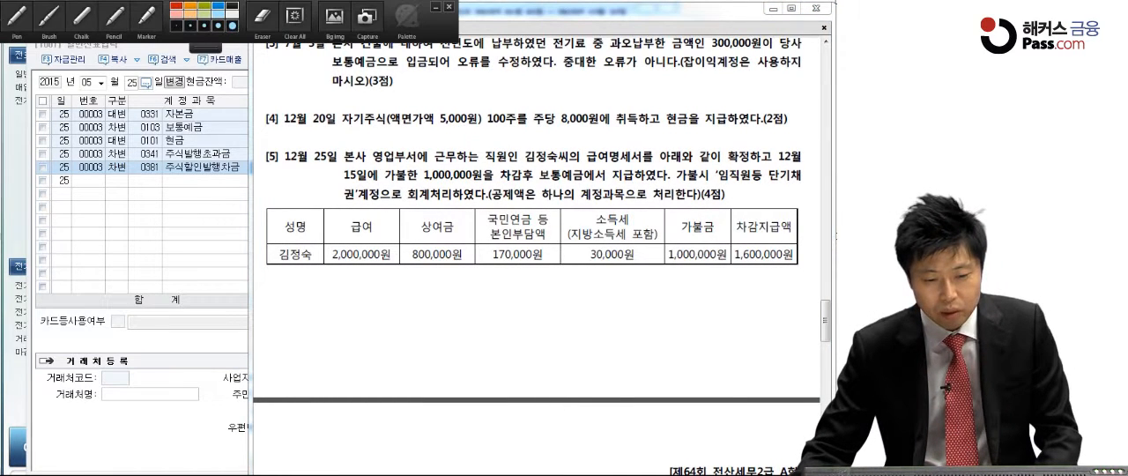
click(11, 19)
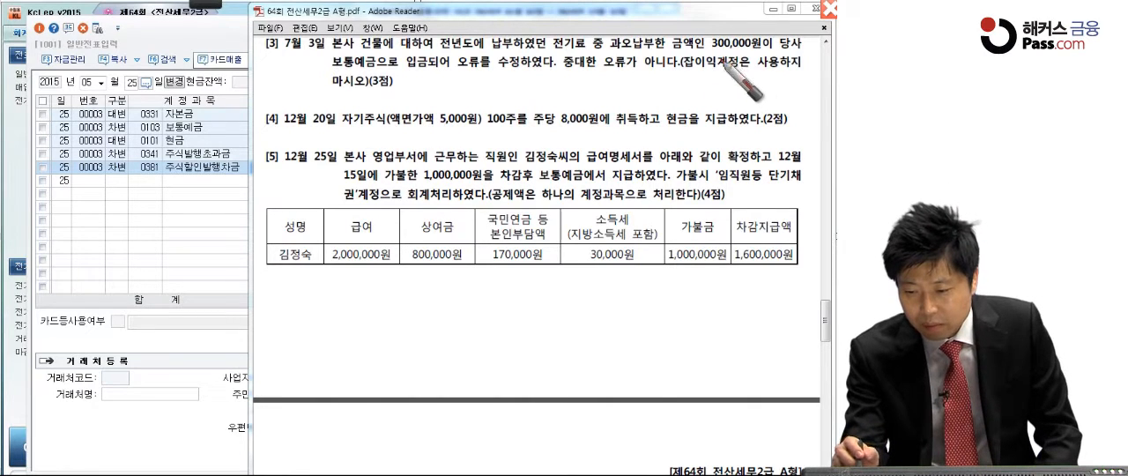
drag(712, 65, 762, 65)
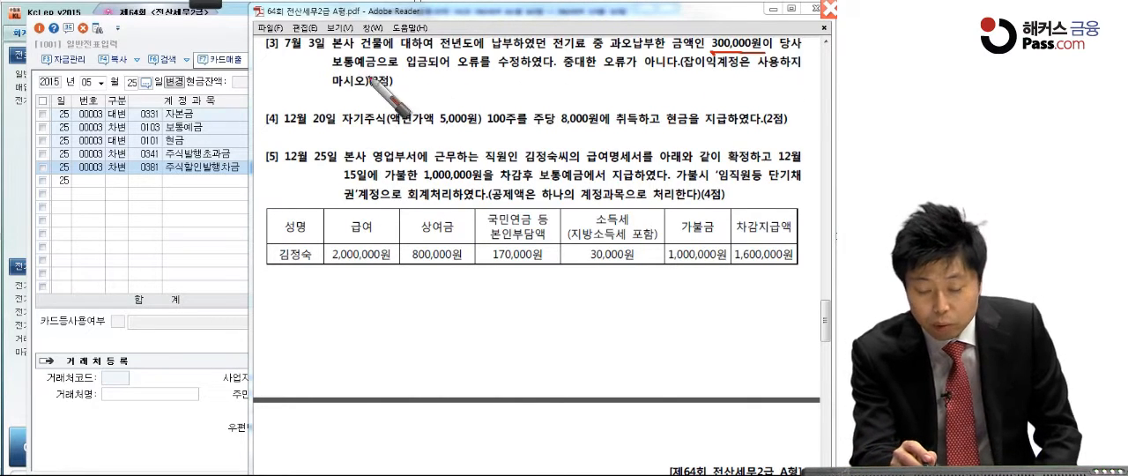
drag(425, 69, 737, 75)
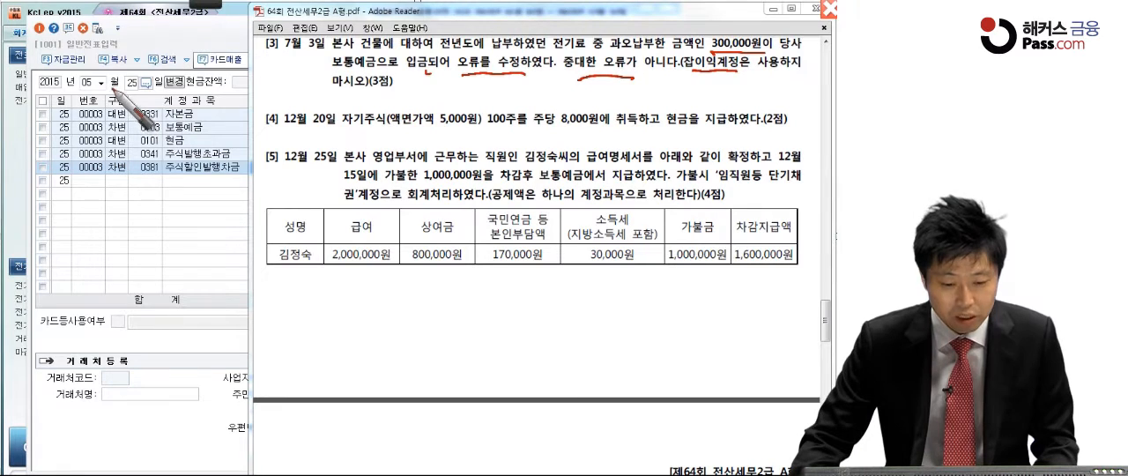
Step: Switch back to KcLep's 일반전표입력 and set the voucher date to 7월 3일
click(101, 81)
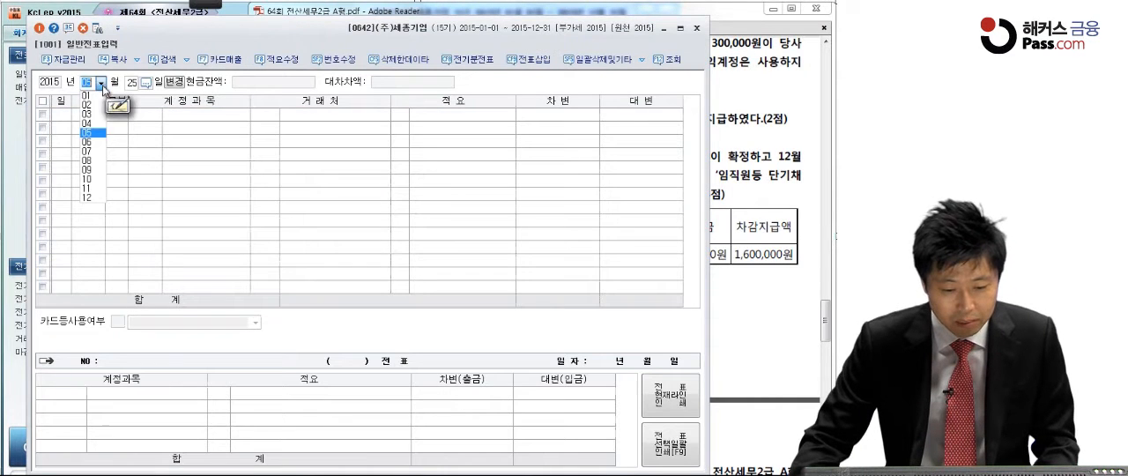
click(93, 152)
text(3)
key(Return)
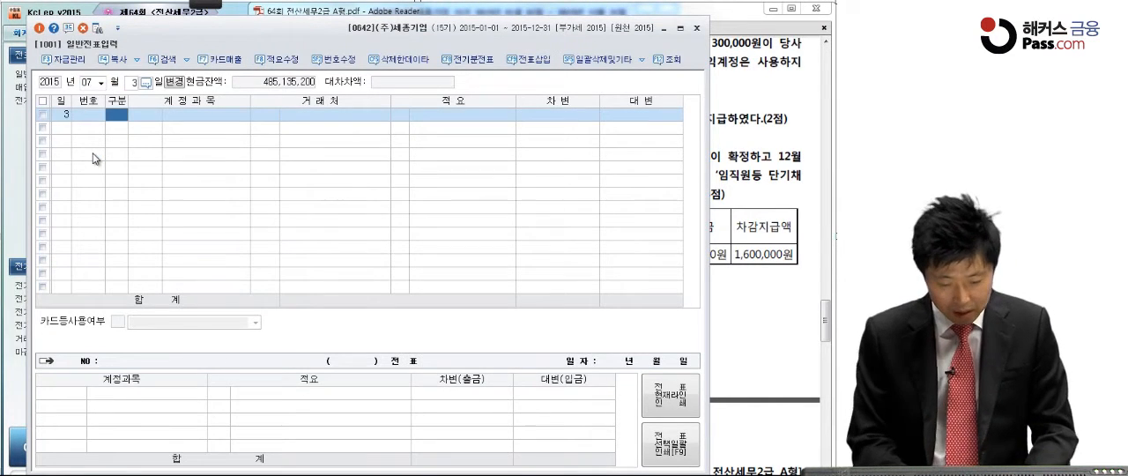
Step: Enter a debit (차변) line for 보통예금 of 300,000 in the 7월 3일 voucher
key(3)
key(Return)
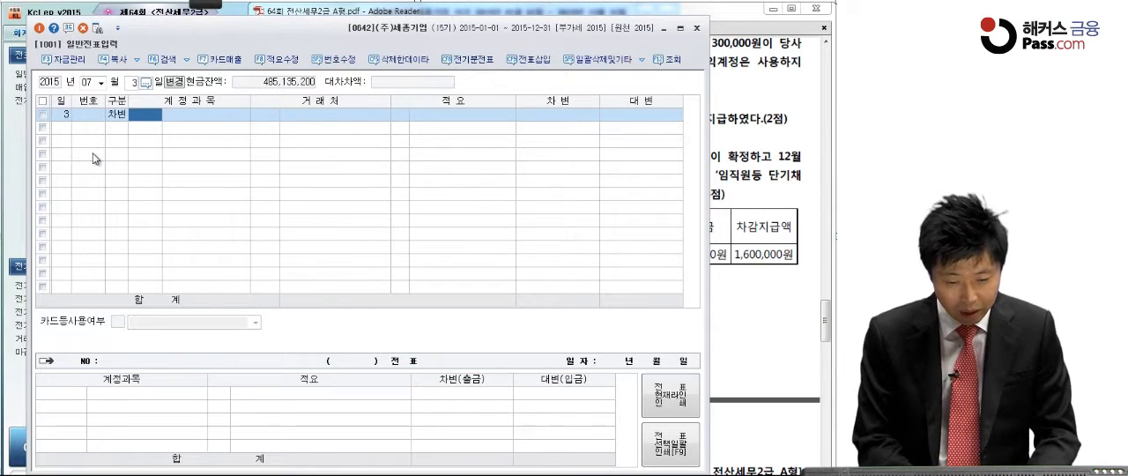
text(보통)
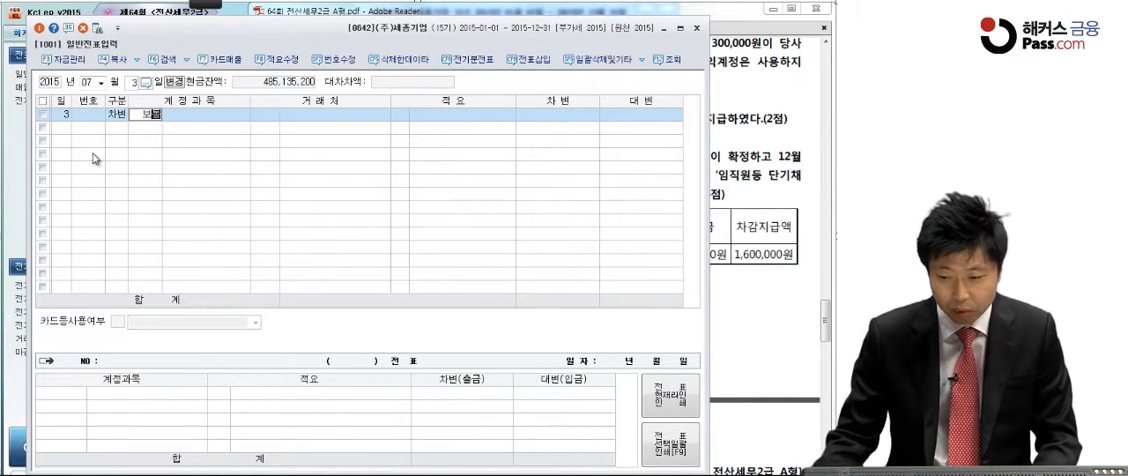
click(748, 138)
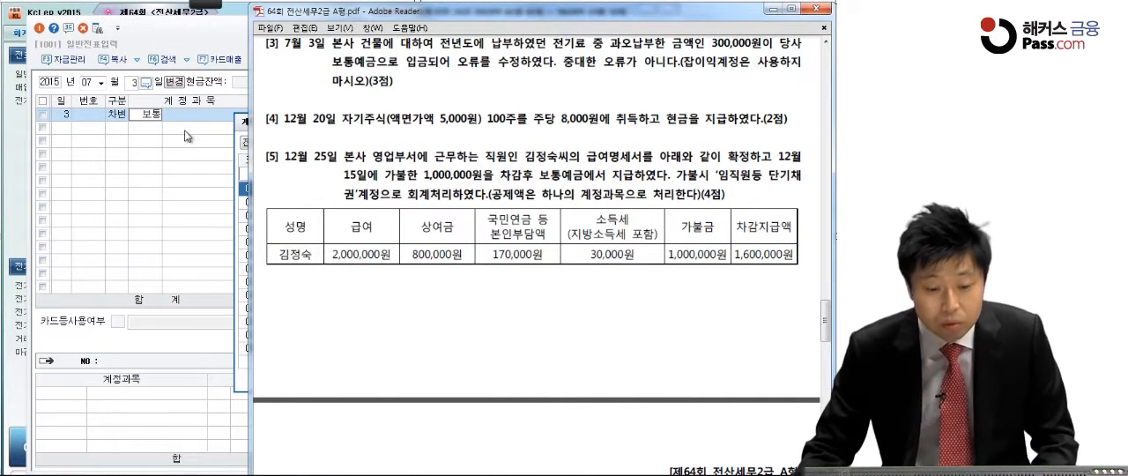
click(155, 116)
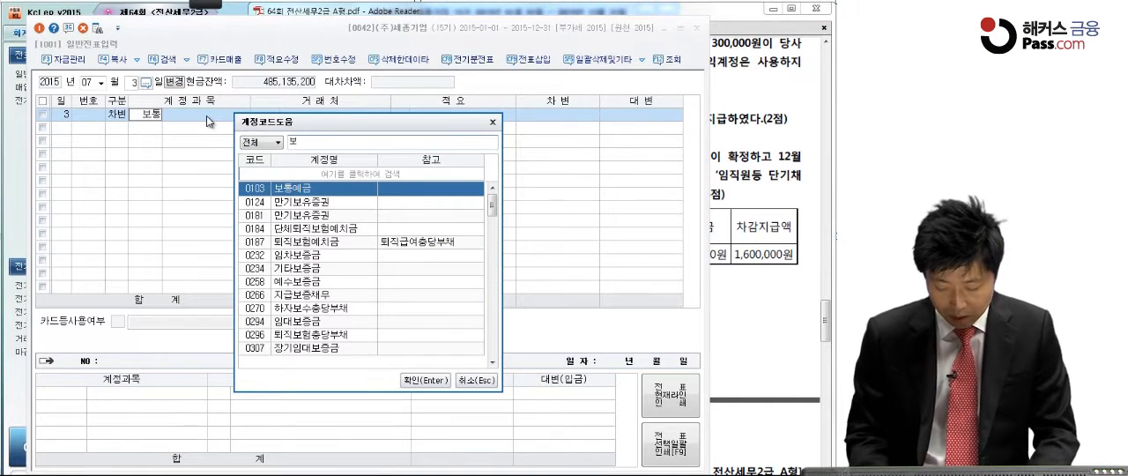
key(Return)
key(Return)
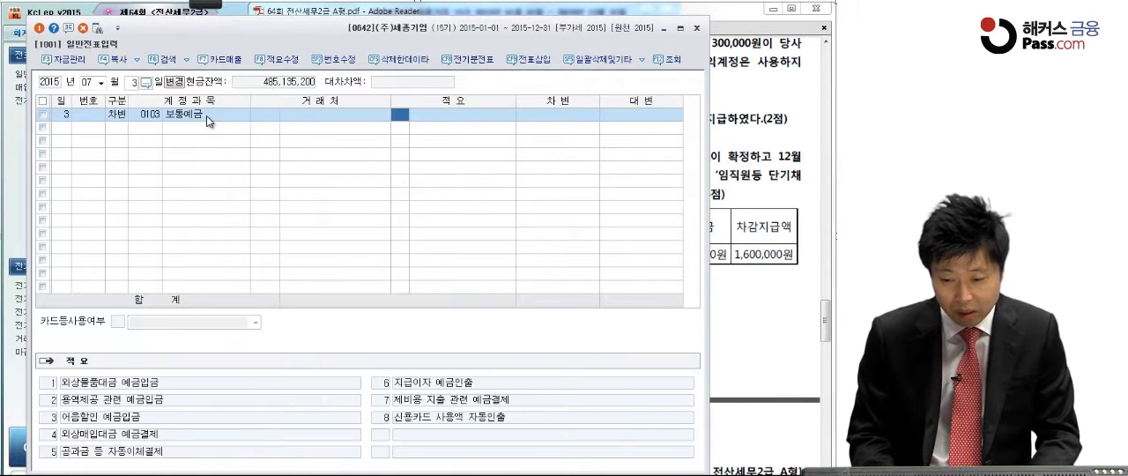
key(Return)
text(300,000)
key(Return)
Step: Add a credit (대변) line for 전기오류수정이익, code 0912, of 300,000 to the 7월 3일 voucher
text(4전기오)
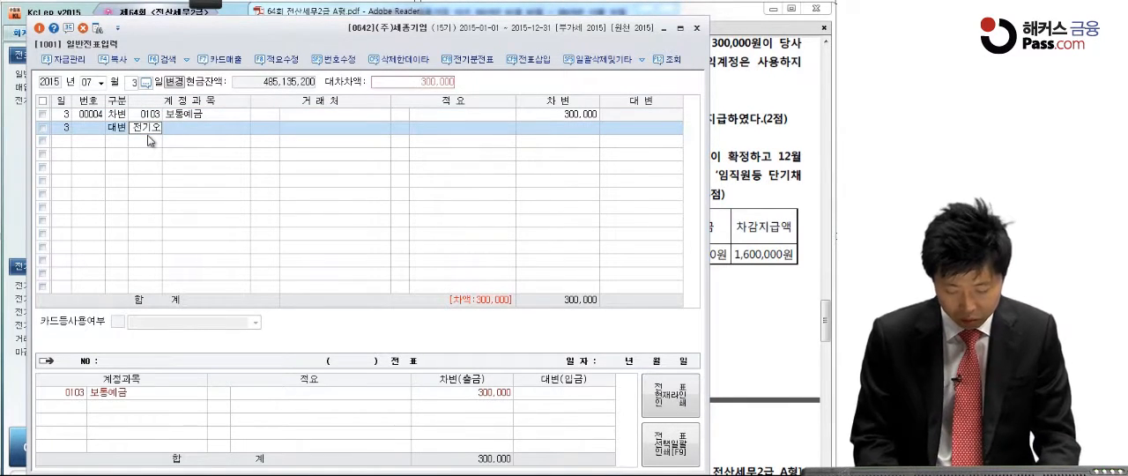
key(Return)
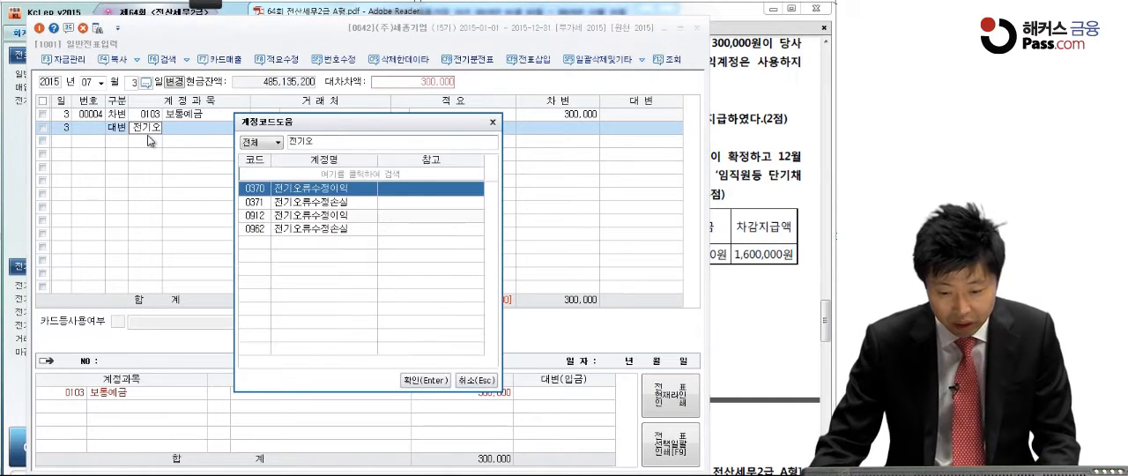
click(311, 219)
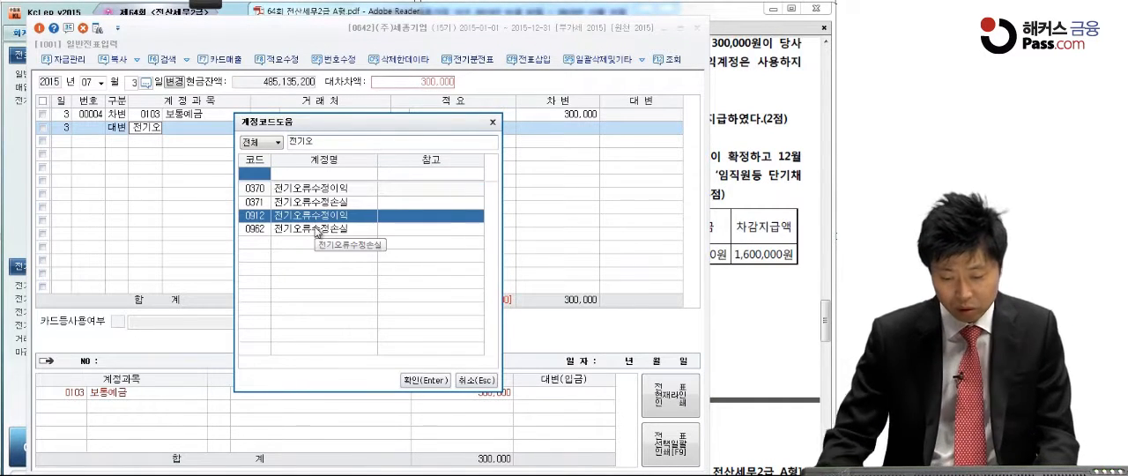
key(Return)
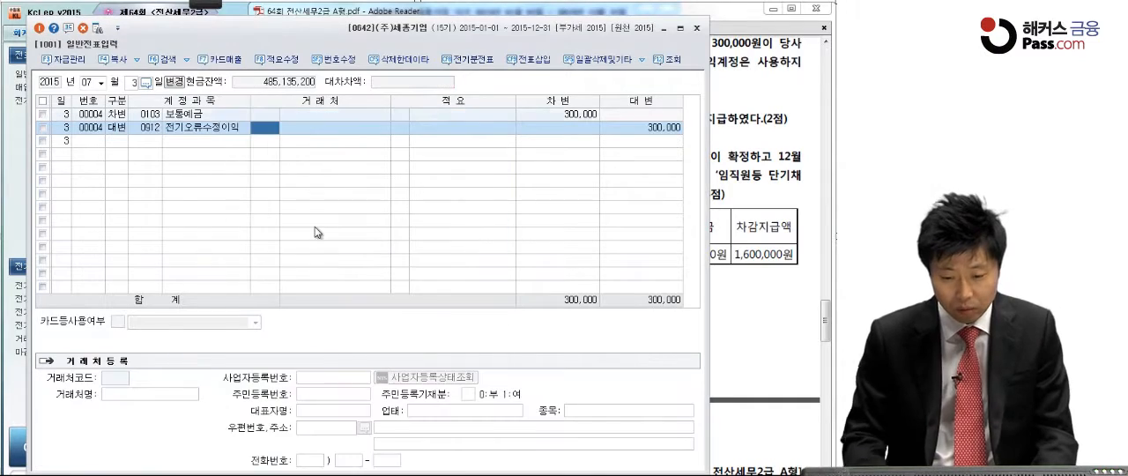
click(632, 127)
Step: Switch to the exam PDF and mark 5,000원, 100주, 주당 8,000원, 취득 and 현금을 지급 in question [4] with the pen
click(744, 143)
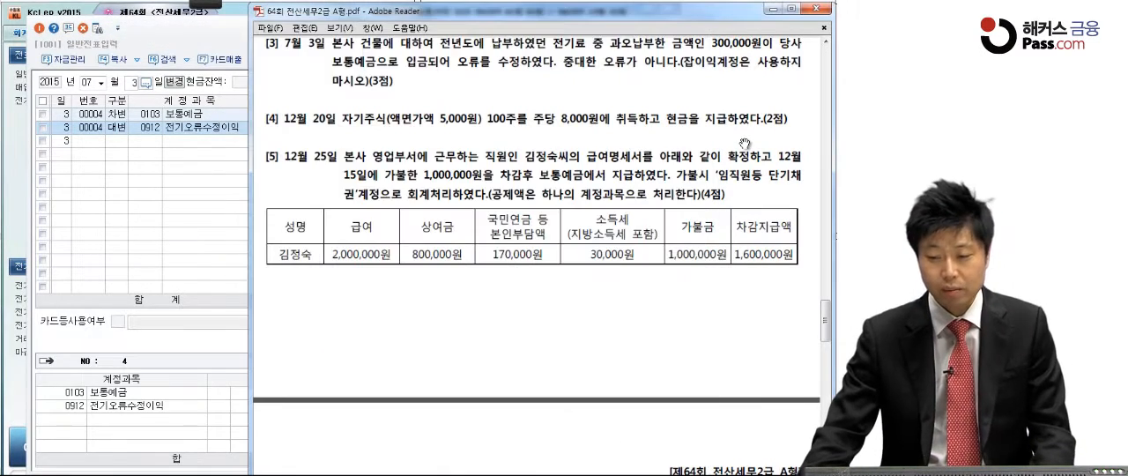
scroll(696, 264, down, 2)
drag(695, 263, 696, 271)
click(211, 5)
click(85, 31)
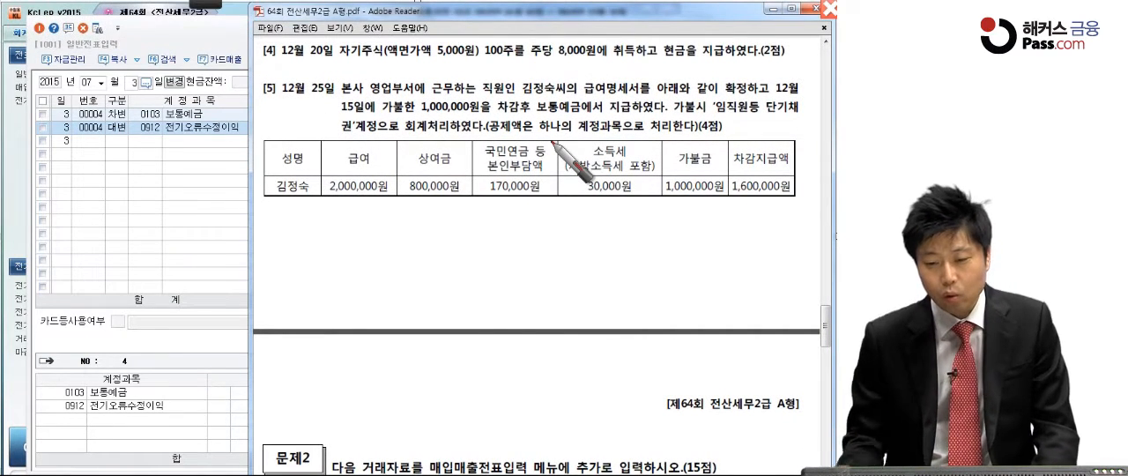
drag(430, 59, 543, 65)
click(578, 63)
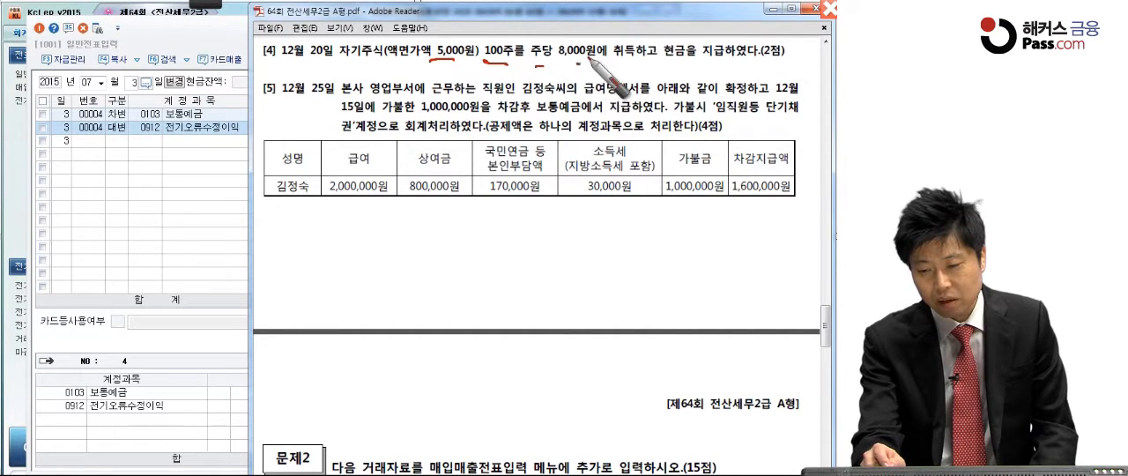
click(623, 64)
drag(662, 62, 736, 61)
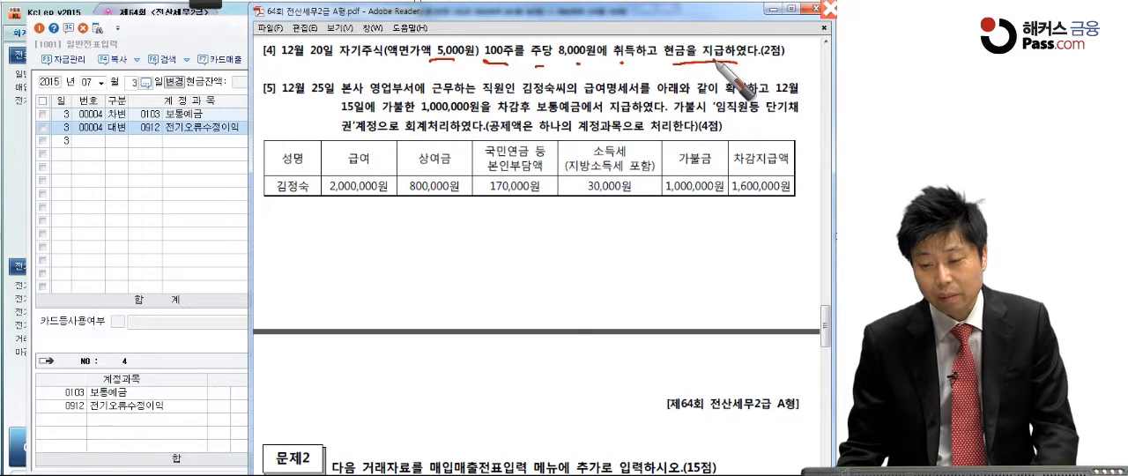
mouse_move(599, 58)
mouse_down()
mouse_move(530, 46)
mouse_move(603, 62)
mouse_up()
drag(499, 65, 482, 85)
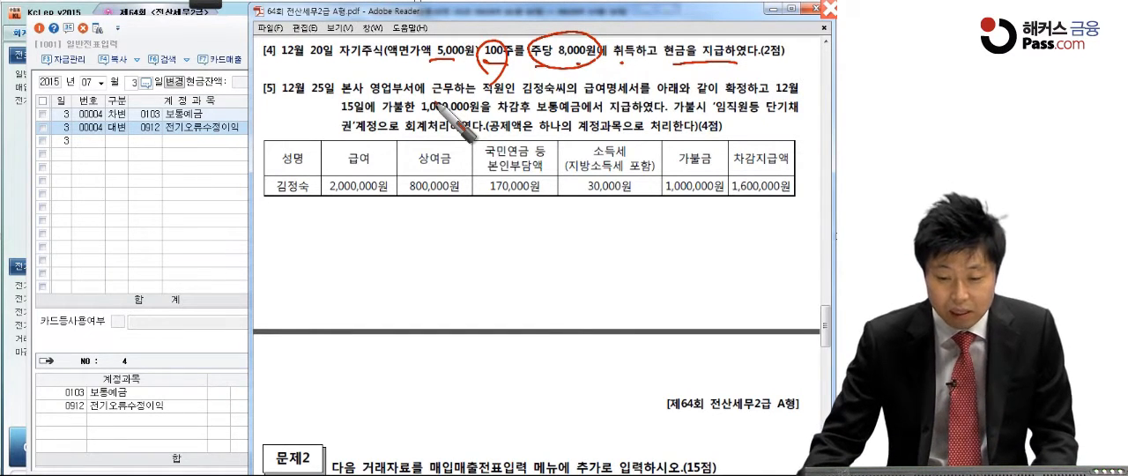
Step: Handwrite the entry 자기주식 800,000 / 현금 800,000 below the table, circle 자기주식 and add a circled check mark beside it
drag(536, 210, 492, 250)
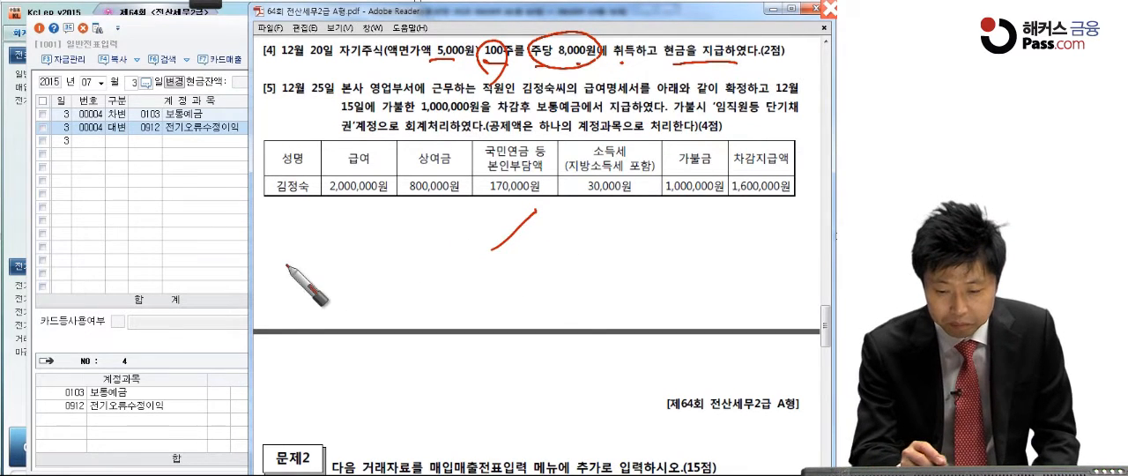
drag(261, 223, 274, 250)
mouse_move(279, 231)
mouse_down()
mouse_move(282, 254)
mouse_move(353, 235)
mouse_up()
mouse_move(384, 201)
mouse_down()
mouse_move(361, 245)
mouse_move(445, 224)
mouse_up()
mouse_move(601, 212)
mouse_down()
mouse_move(566, 222)
mouse_move(581, 247)
mouse_move(617, 230)
mouse_move(634, 257)
mouse_up()
mouse_move(667, 226)
mouse_down()
mouse_move(663, 238)
mouse_move(765, 231)
mouse_up()
drag(261, 278, 780, 278)
mouse_move(265, 282)
mouse_down()
mouse_move(231, 219)
mouse_move(264, 326)
mouse_up()
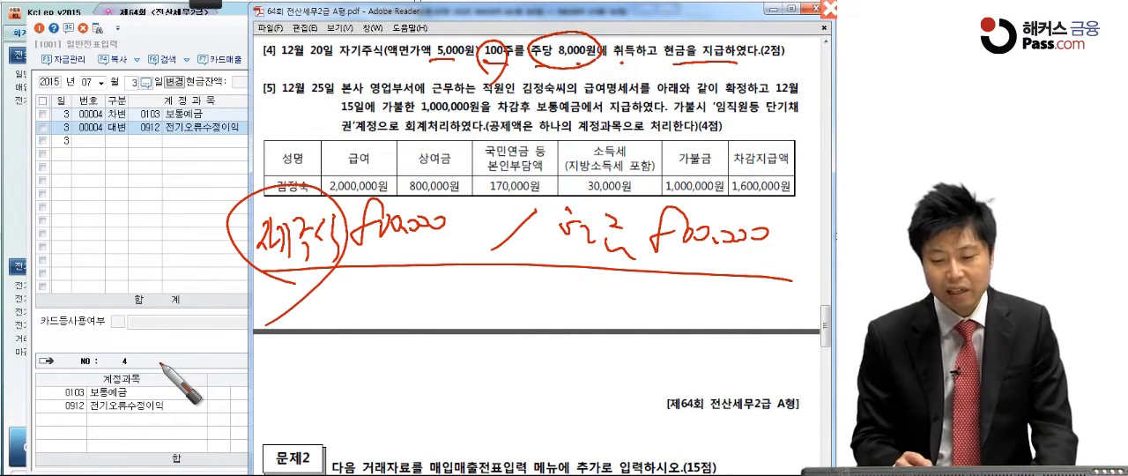
drag(216, 179, 239, 173)
drag(222, 218, 233, 214)
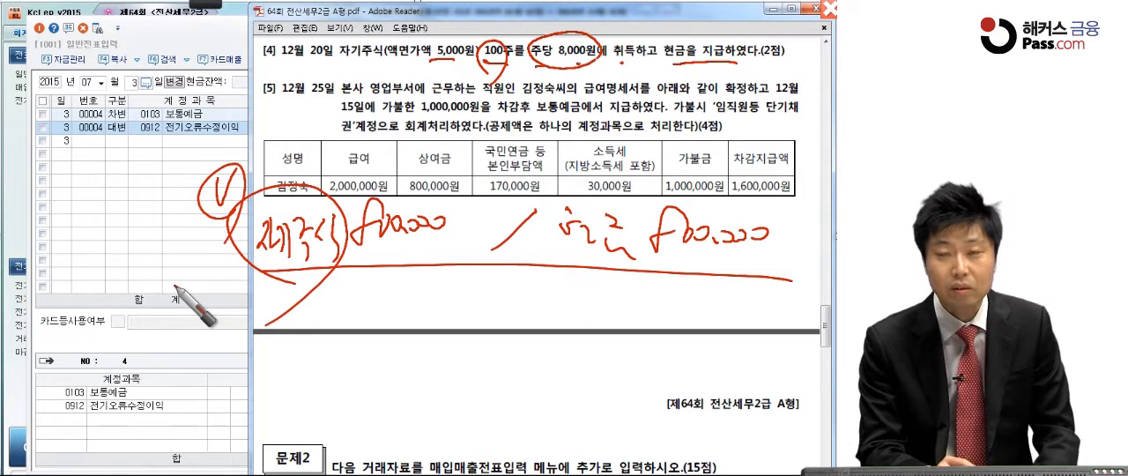
Step: Underline 액면가액 5,000원 in question [4] and the handwritten debit amount, then clear the pen marks
drag(455, 250, 455, 257)
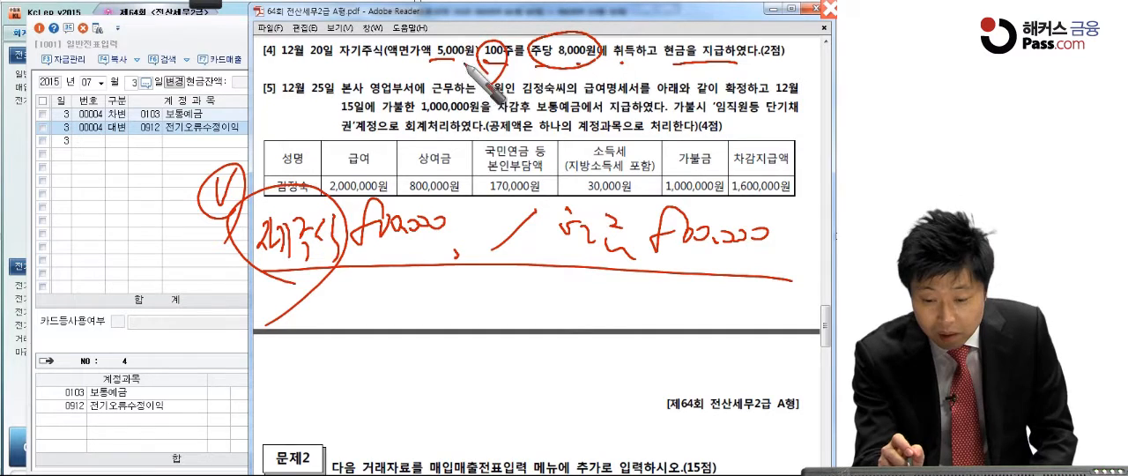
drag(384, 63, 441, 65)
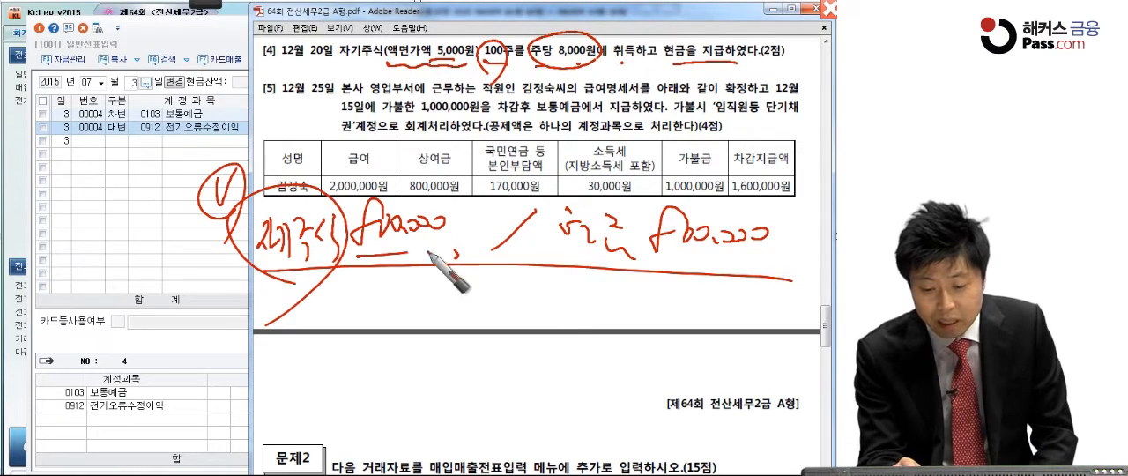
drag(357, 256, 458, 257)
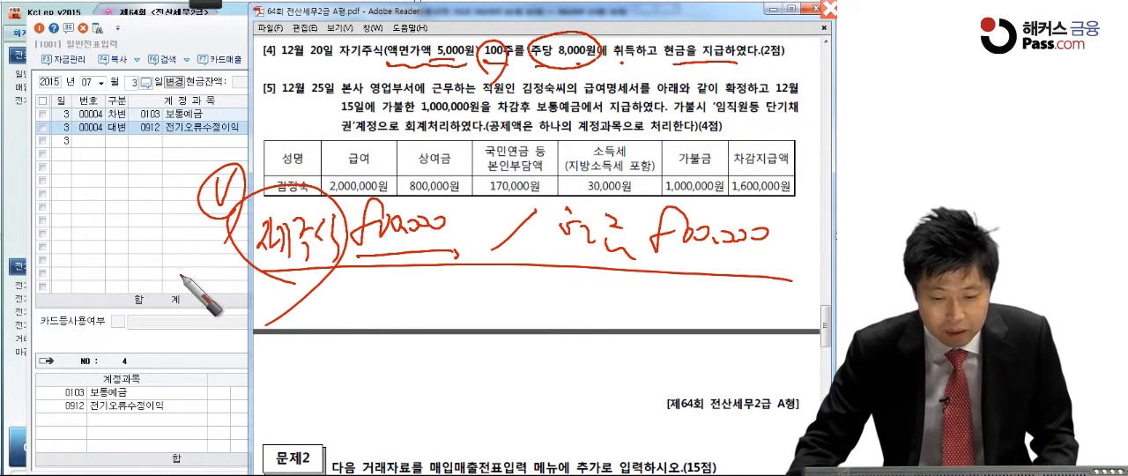
key(Escape)
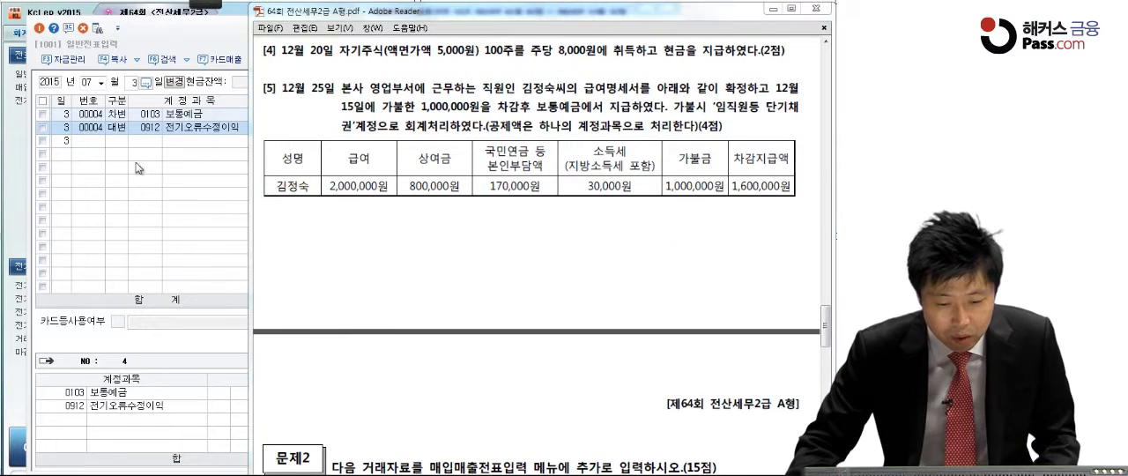
Step: Switch back to KcLep's 일반전표입력 and set the voucher date to 12월 20일
click(101, 83)
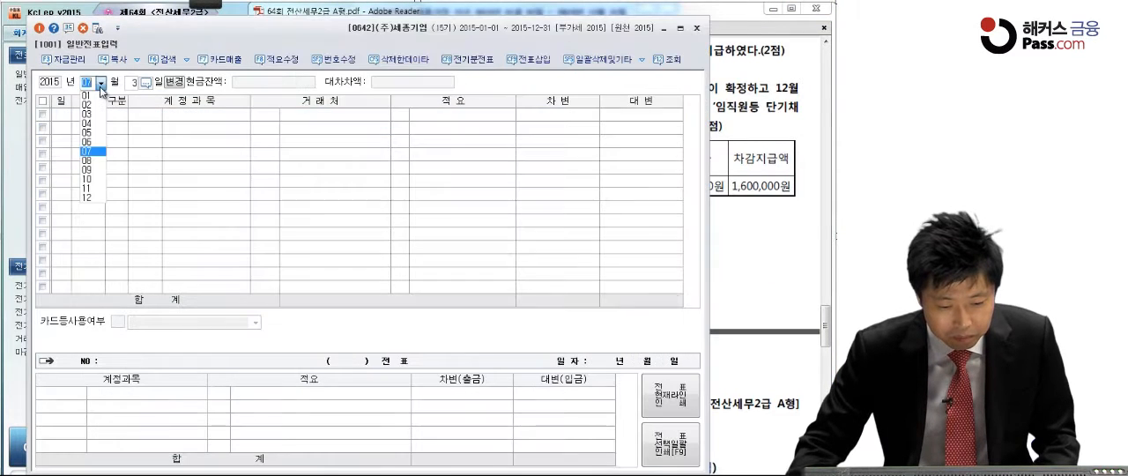
click(86, 198)
text(20)
key(Return)
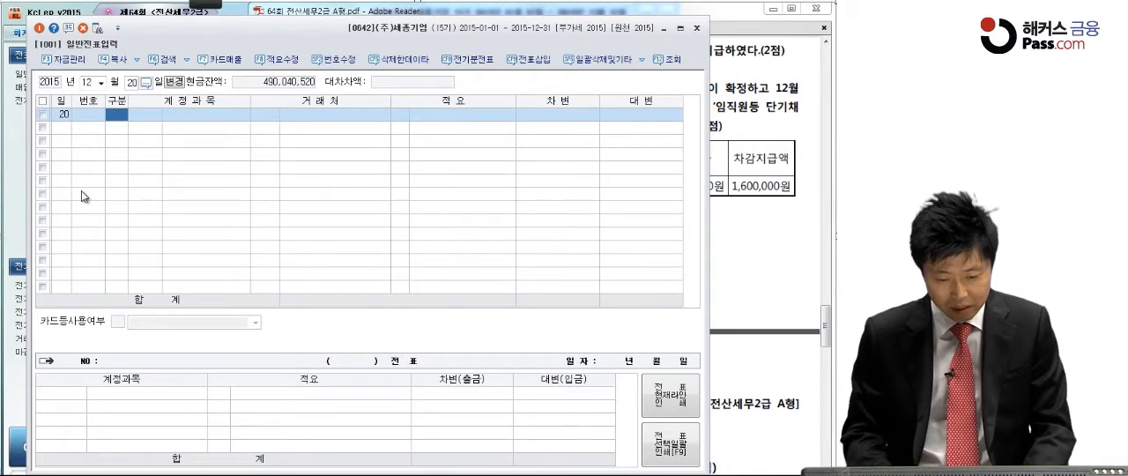
Step: Enter a debit (차변) line for 자기주식, code 0383, of 800,000 in the 12월 20일 voucher
text(3)
key(Return)
text(자기주)
key(Return)
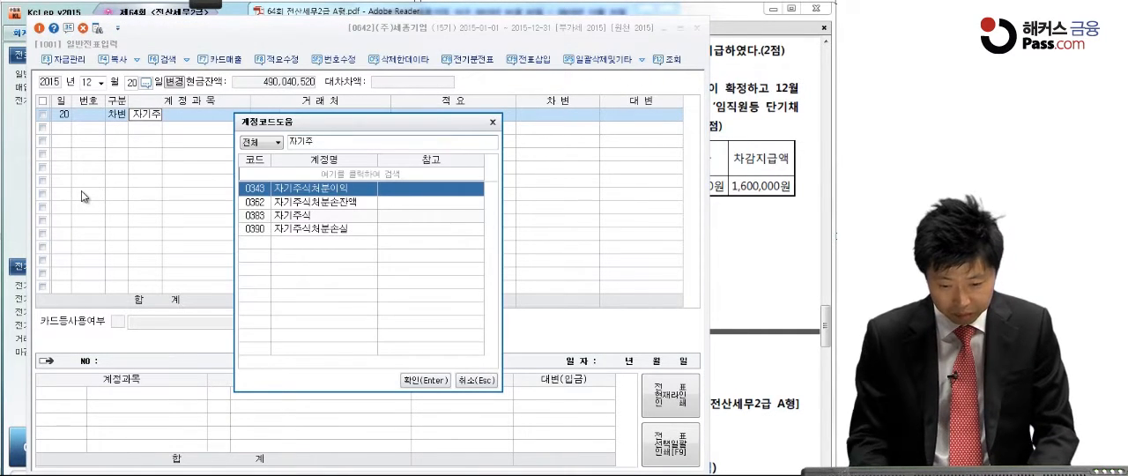
key(Down)
key(Down)
key(Down)
key(Up)
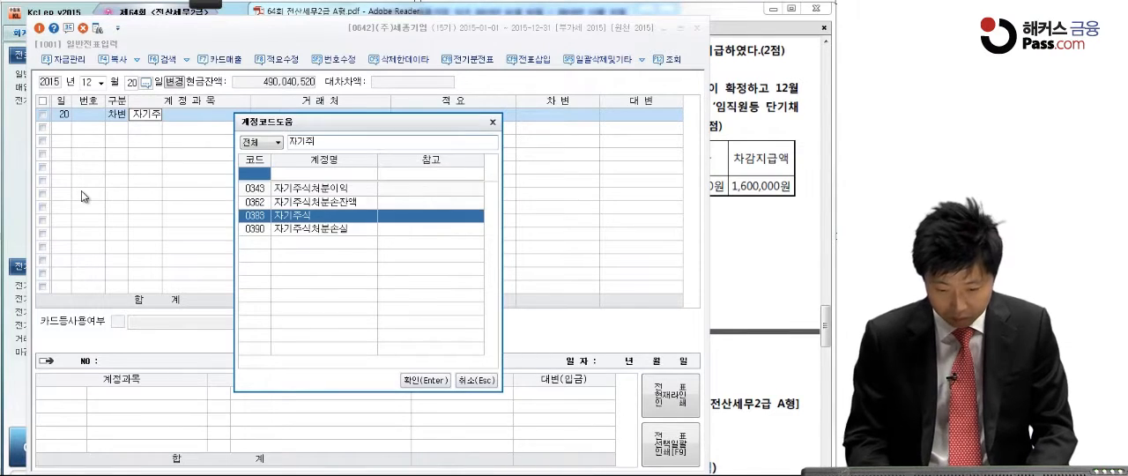
key(Return)
key(Return)
key(Return)
text(800,000)
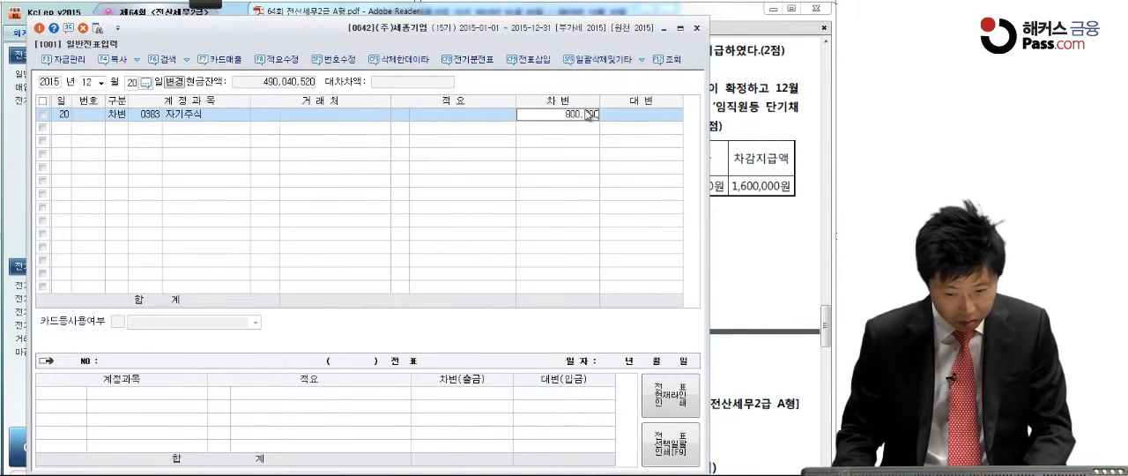
key(Return)
Step: Balance the 12월 20일 voucher with a credit (대변) line for 현금, code 0101, of 800,000
text(4)
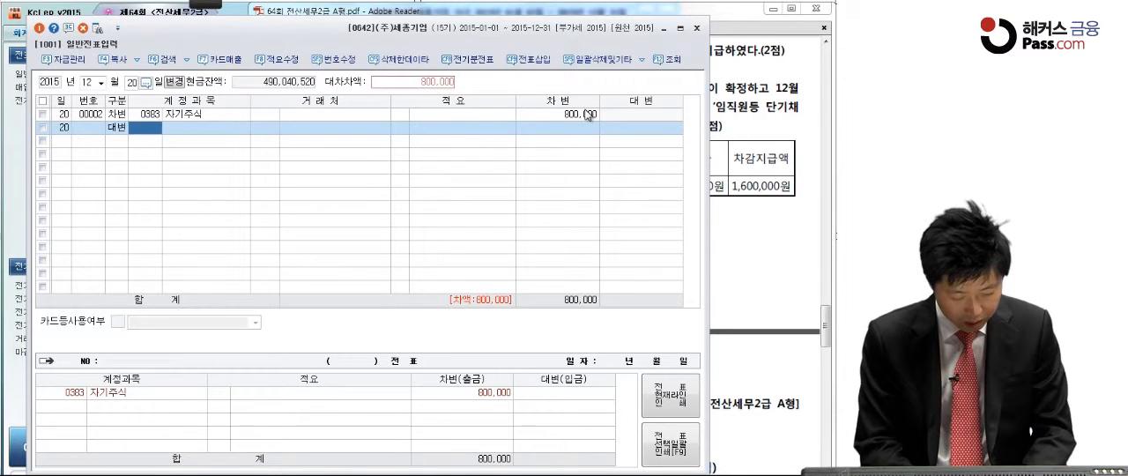
text(101)
key(Return)
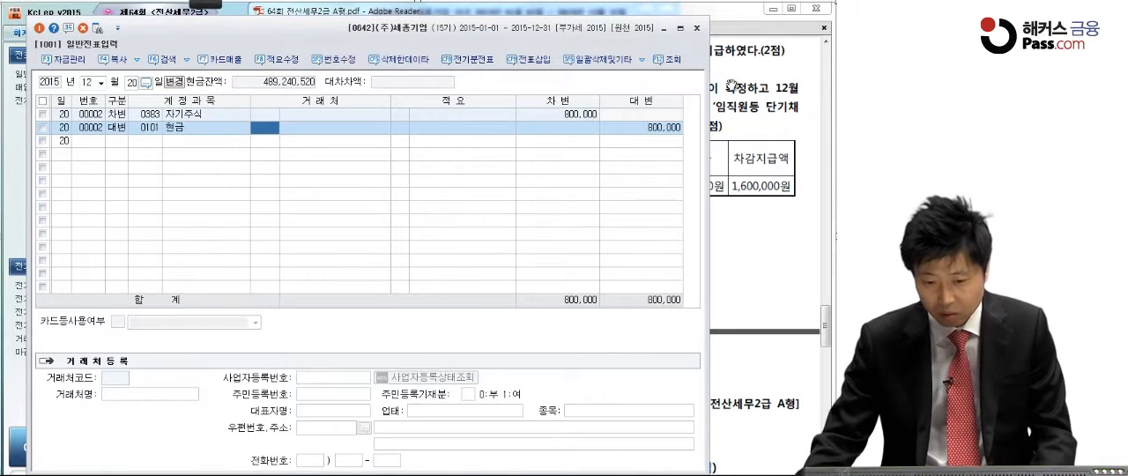
Step: Switch to the exam PDF and mark 보통예금에서 지급, 임직원등 단기채권 and the 170,000원 and 30,000원 deductions in question [5] with the pen
click(733, 148)
scroll(701, 244, down, 1)
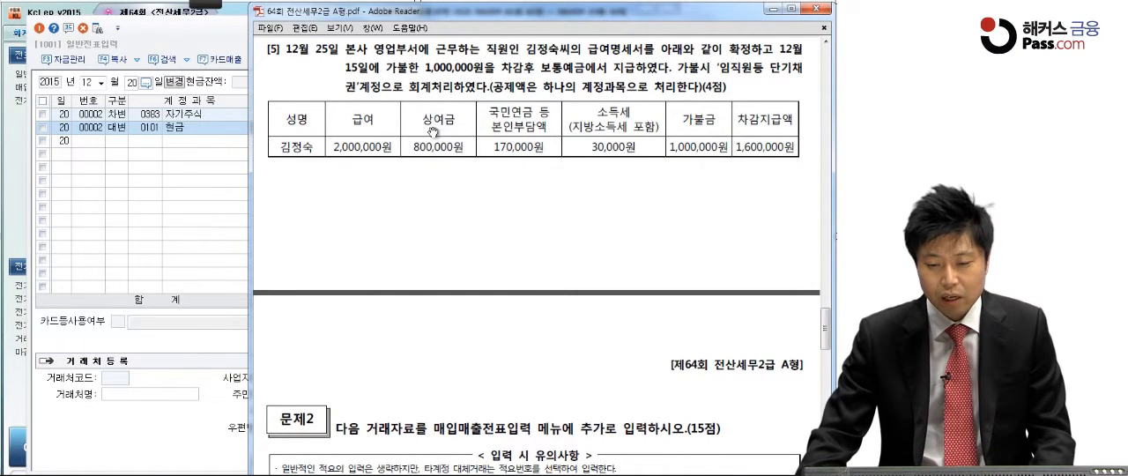
click(70, 26)
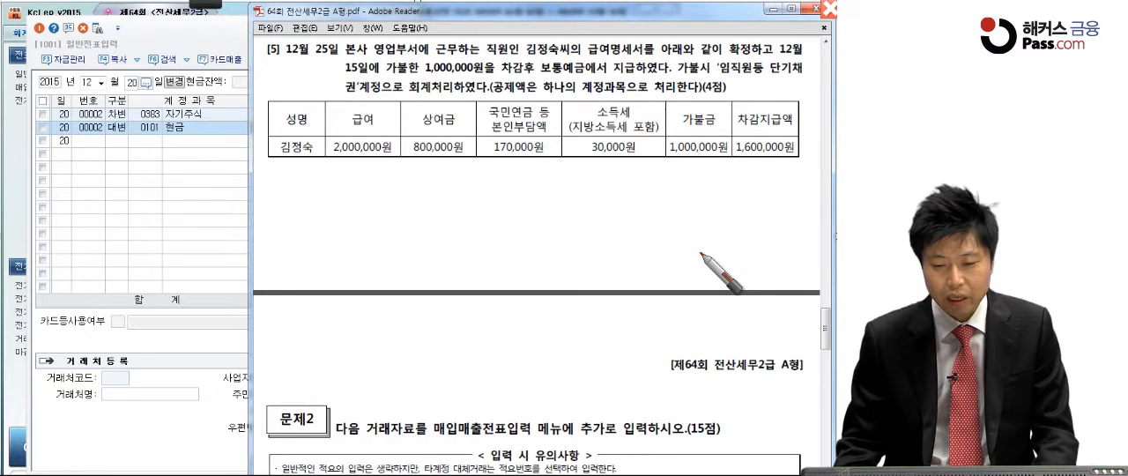
drag(524, 74, 616, 80)
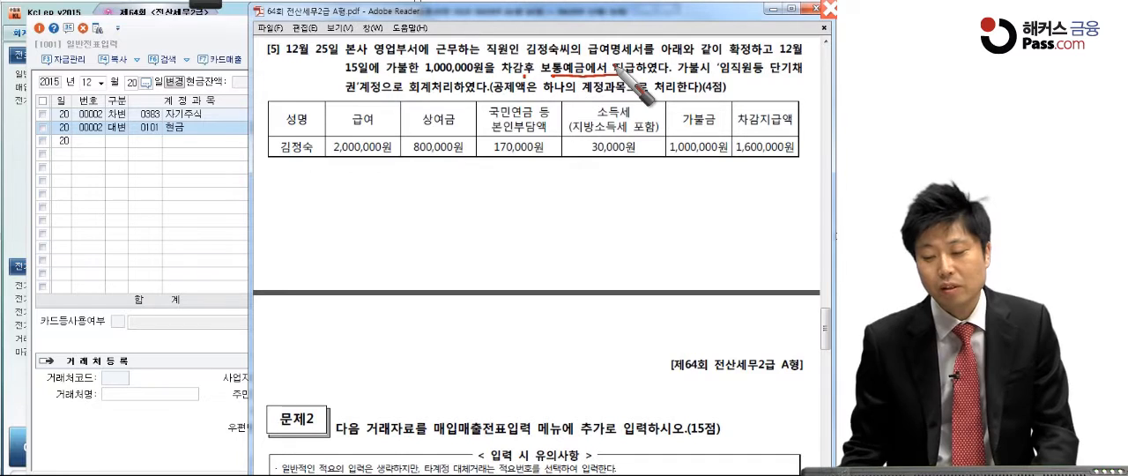
drag(630, 74, 659, 77)
drag(716, 77, 803, 77)
drag(342, 97, 358, 98)
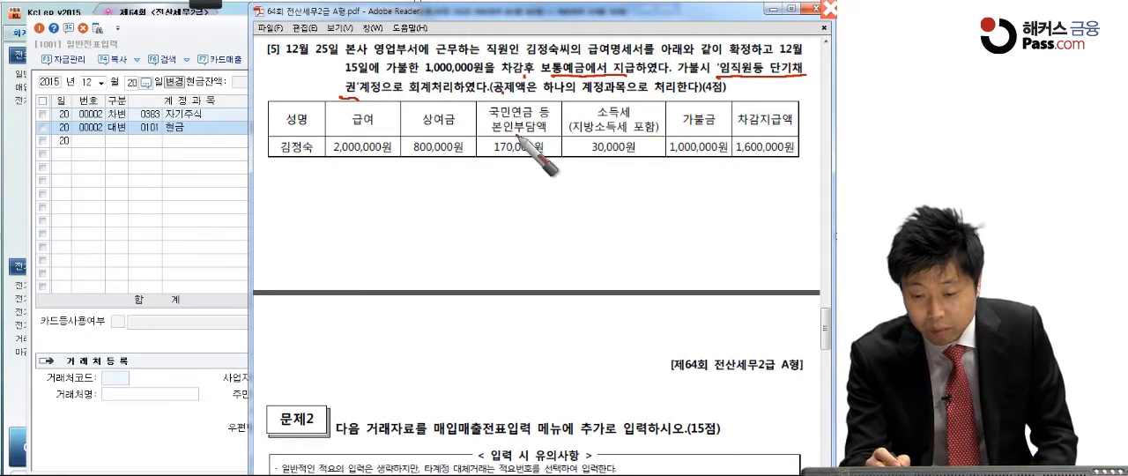
drag(483, 168, 671, 164)
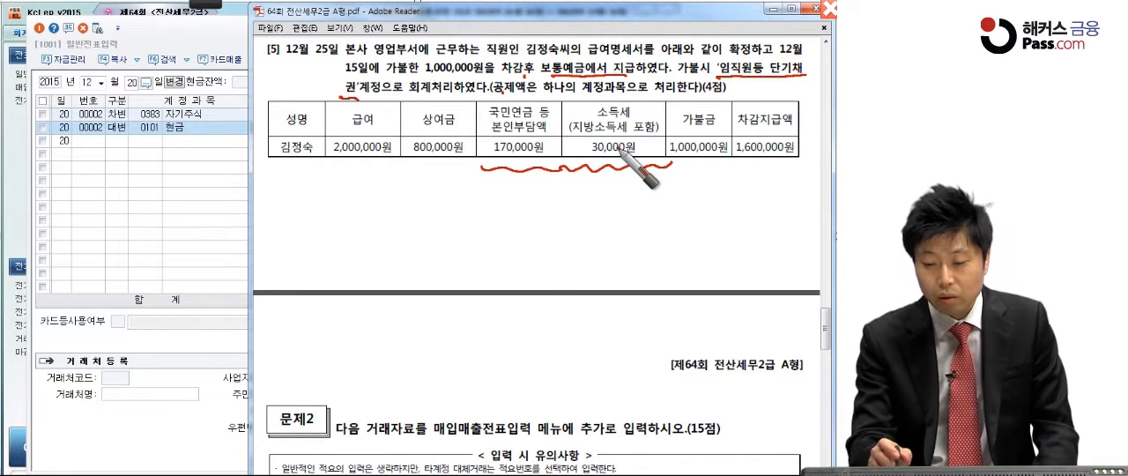
mouse_move(495, 171)
mouse_down()
mouse_move(636, 136)
mouse_move(631, 169)
mouse_up()
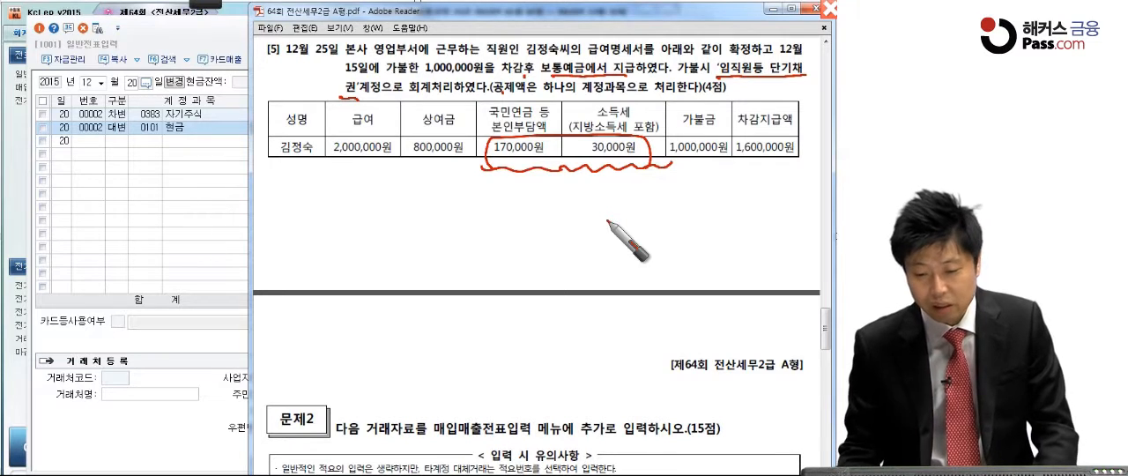
Step: Mark the 급여, 상여금 and 가불금 amounts in question [5], write 200,000 under the deductions, and clear the pen marks
drag(388, 135, 375, 165)
mouse_move(454, 164)
mouse_down()
mouse_move(463, 138)
mouse_move(450, 172)
mouse_up()
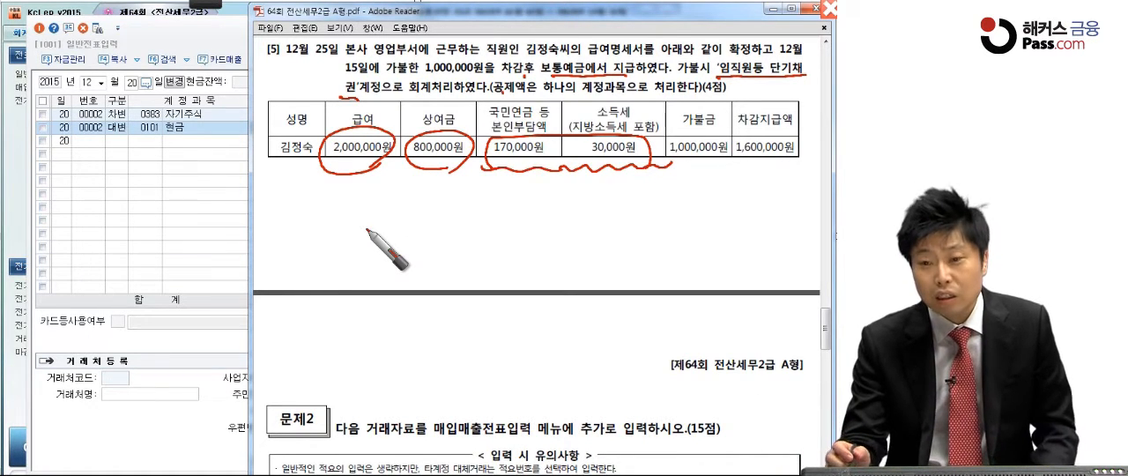
mouse_move(669, 152)
mouse_down()
mouse_move(724, 132)
mouse_move(668, 167)
mouse_up()
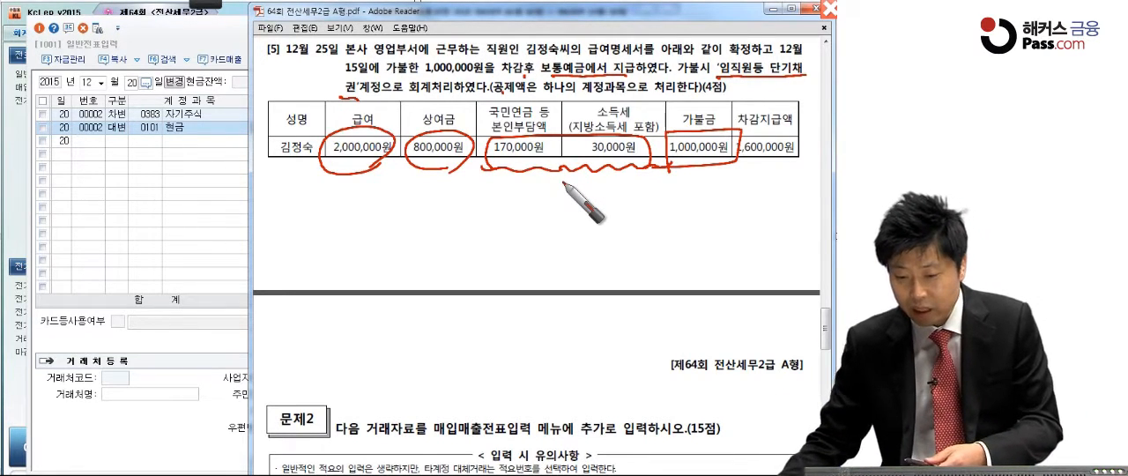
mouse_move(532, 185)
mouse_down()
mouse_move(544, 199)
mouse_move(628, 192)
mouse_up()
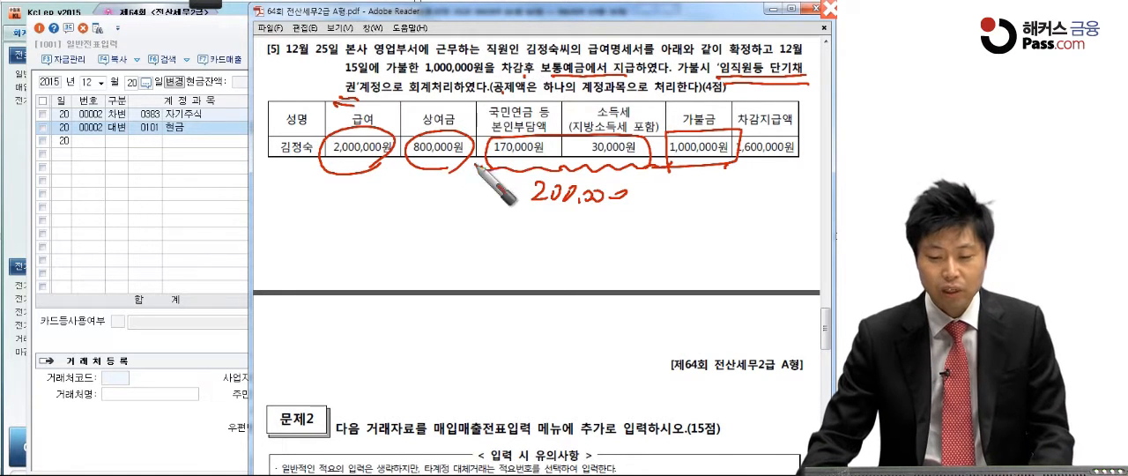
key(Escape)
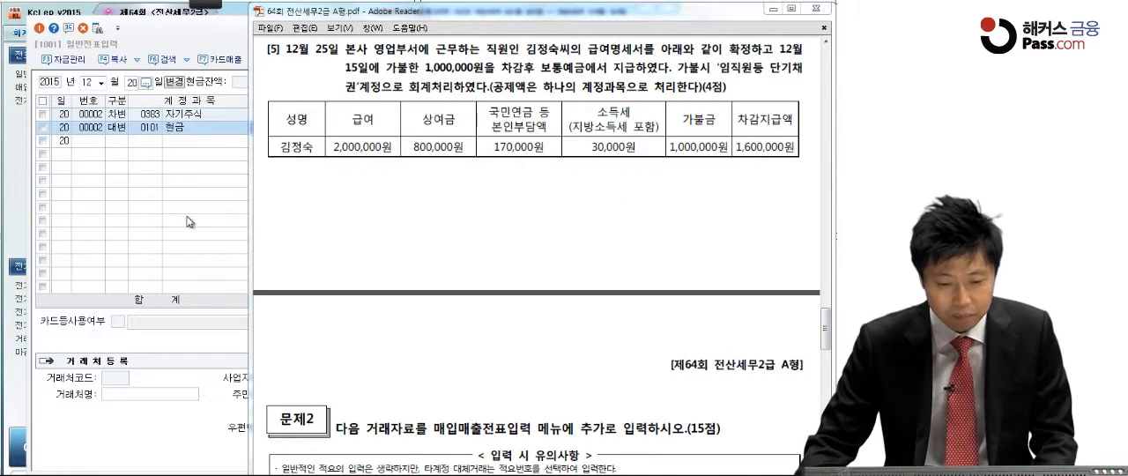
Step: Switch back to KcLep's 일반전표입력 and set the voucher date to 12월 25일
click(187, 218)
click(134, 83)
text(25)
key(Return)
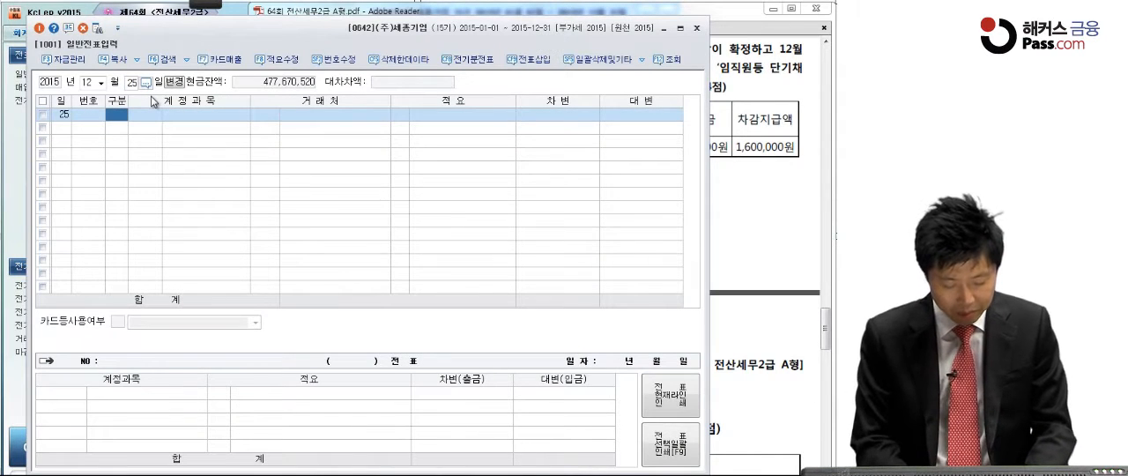
Step: Begin the 12월 25일 voucher with a debit (차변) line for the 판매관리비 account 급여, code 0801
text(3)
key(Return)
text(급여)
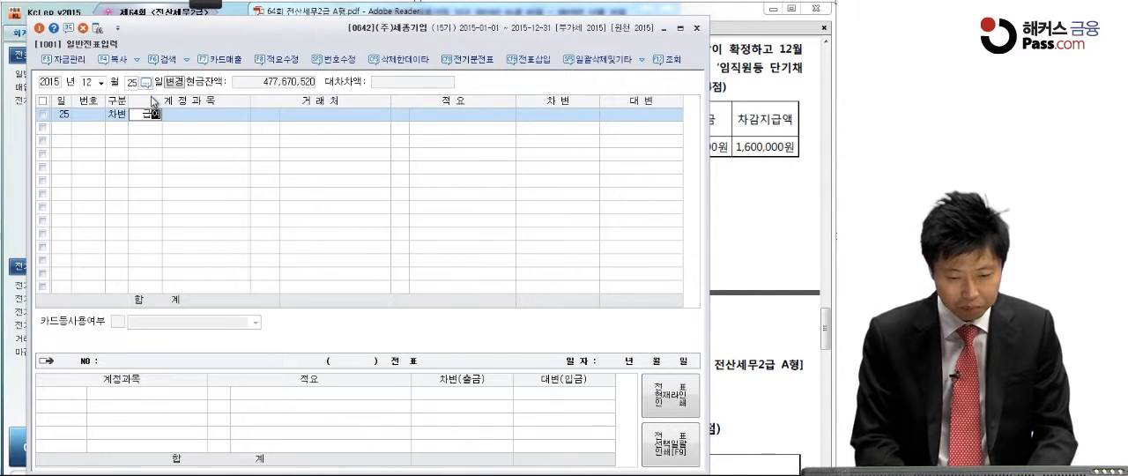
key(Return)
click(712, 145)
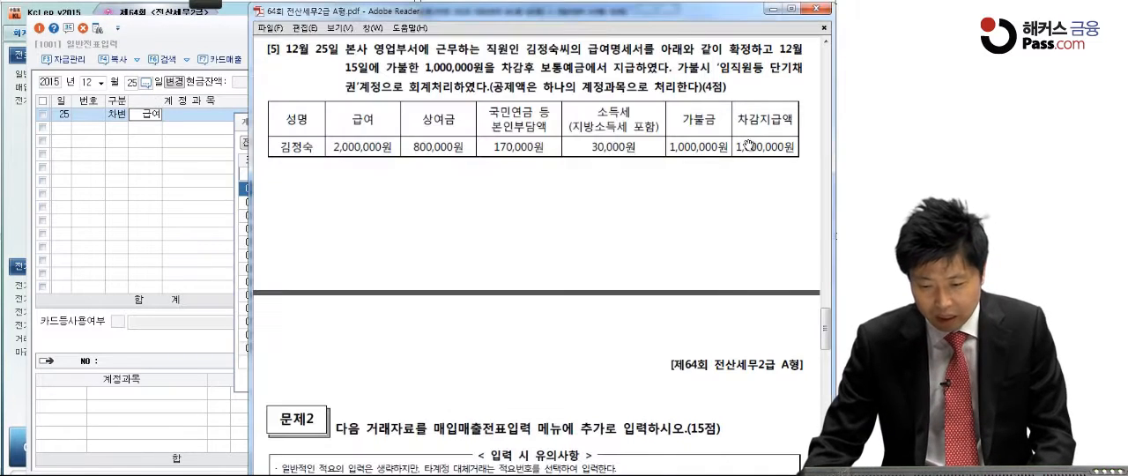
click(209, 196)
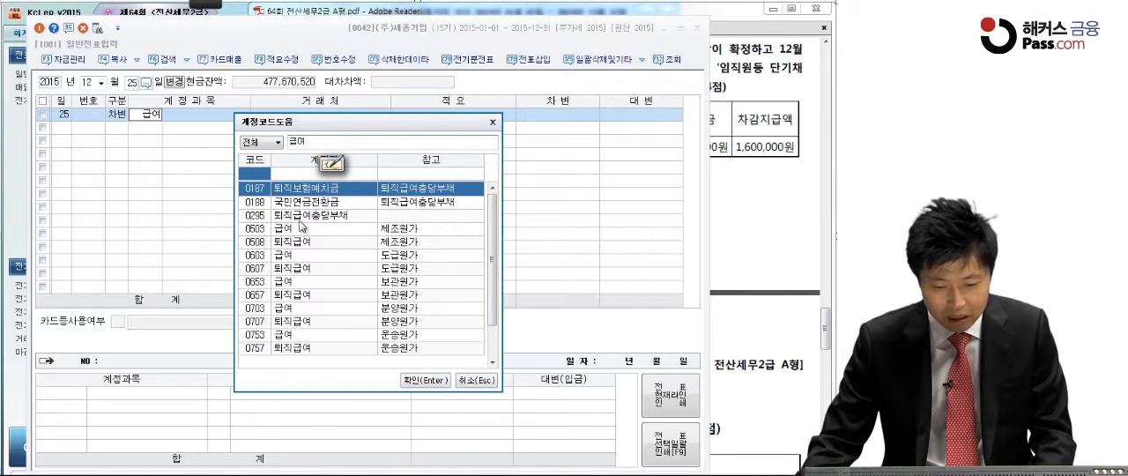
click(301, 307)
scroll(303, 316, down, 1)
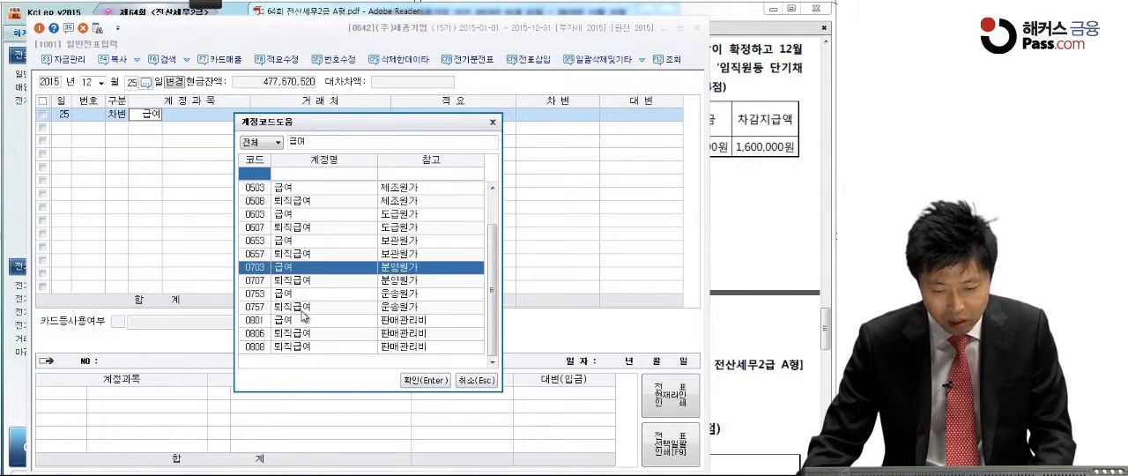
click(302, 323)
double_click(300, 323)
Step: Complete the 급여 debit line with an amount of 2,000,000, leaving the 거래처 and 적요 blank
key(Return)
key(Return)
key(Return)
text(2,000,000)
Step: Add a debit (차변) line for the 판매관리비 account 상여금, code 0803, of 800,000
key(Return)
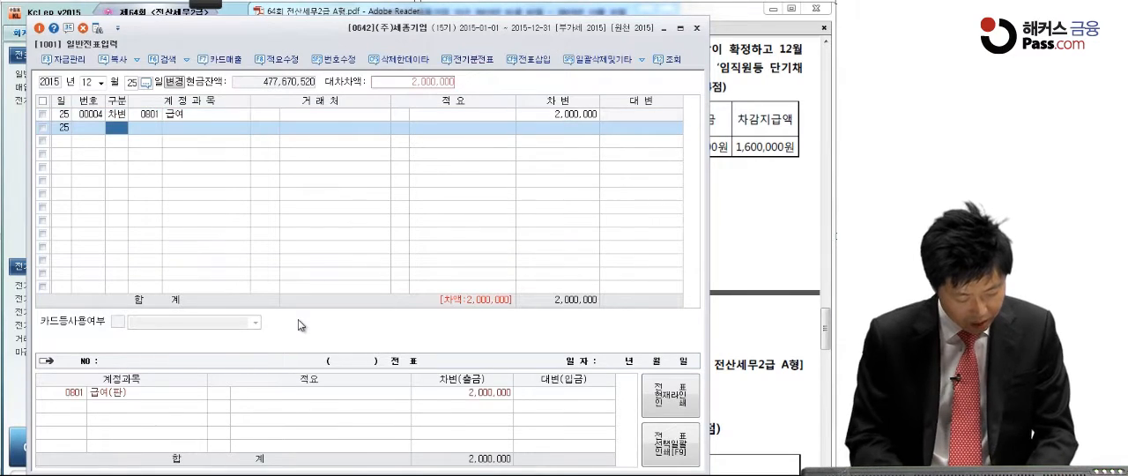
text(3)
key(Return)
text(상여)
key(Return)
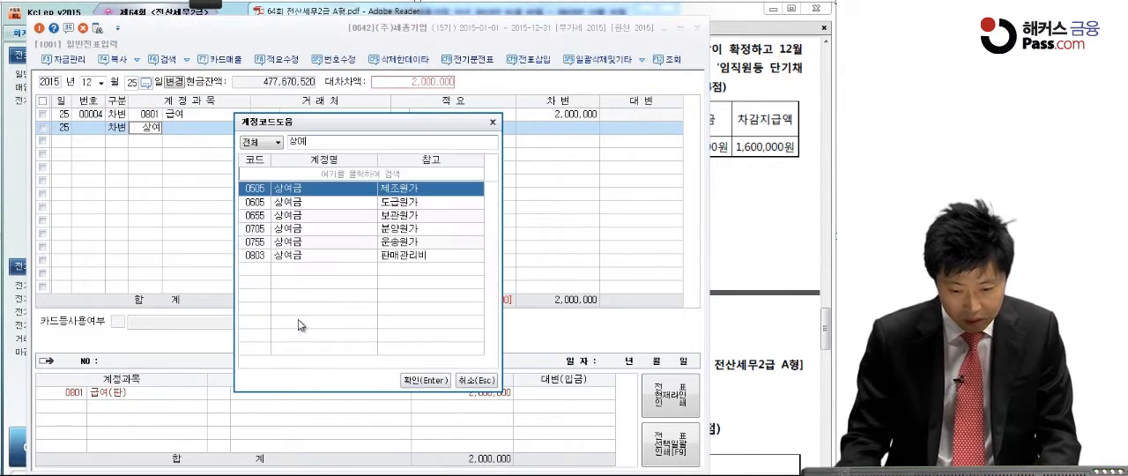
click(293, 257)
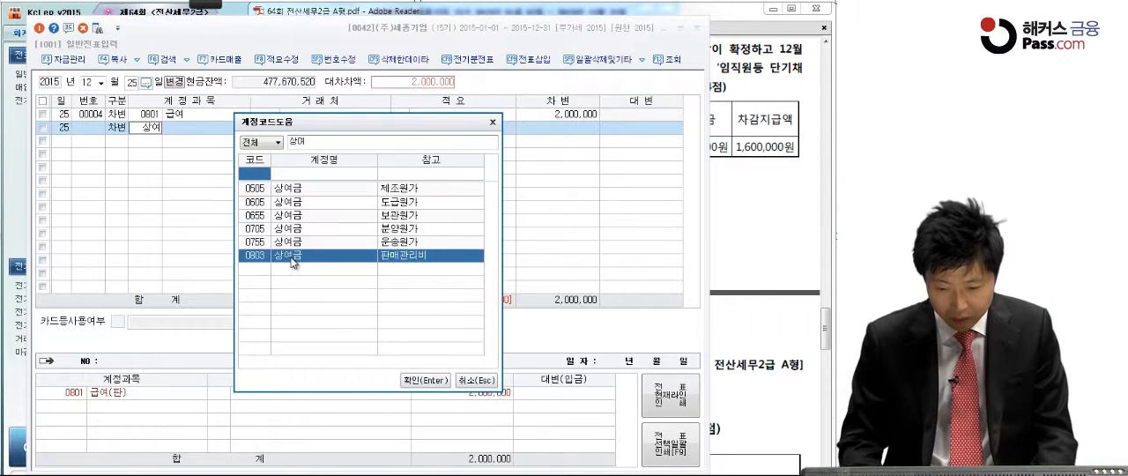
double_click(294, 261)
click(536, 127)
text(800,000)
key(Return)
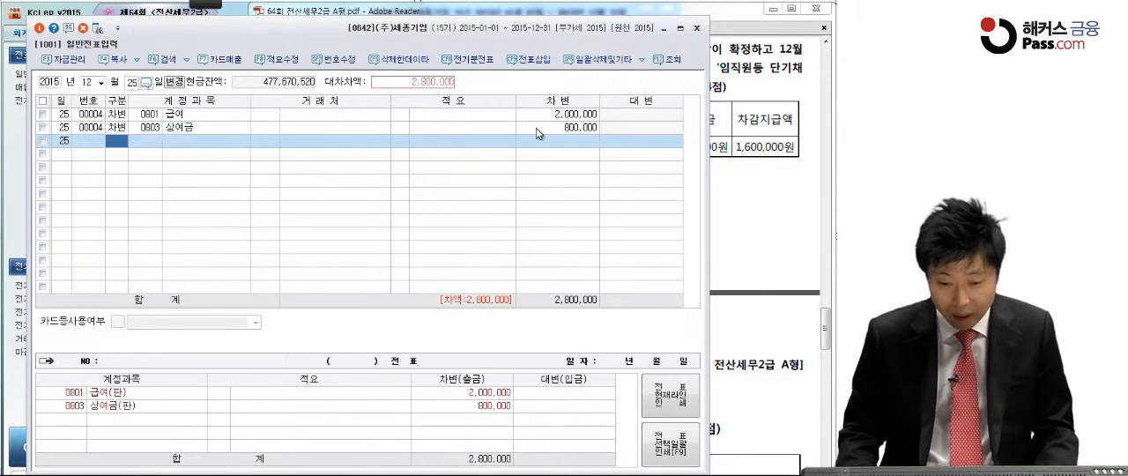
Step: Add a credit (대변) line for 예수금, code 0254, of 200,000
text(4)
key(Return)
text(254)
key(Return)
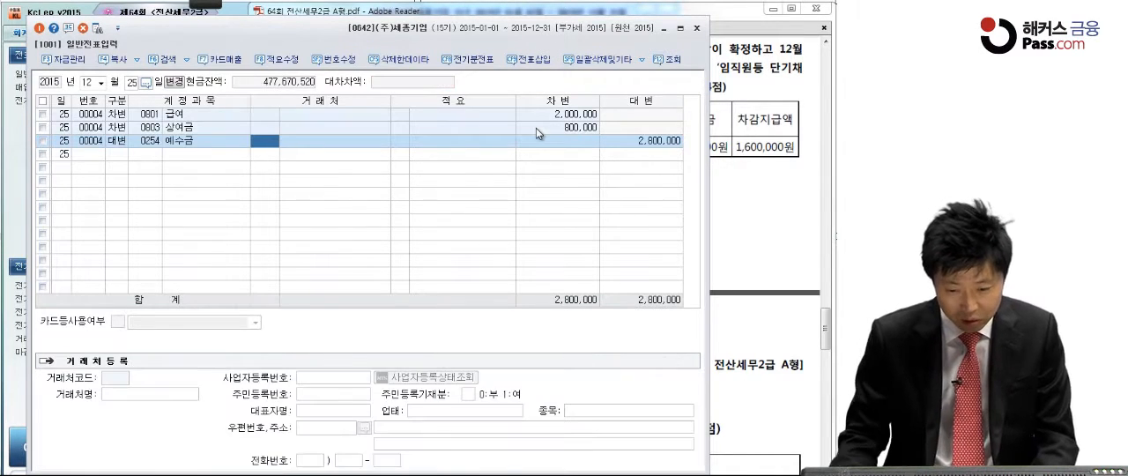
click(673, 144)
text(200,000)
key(Return)
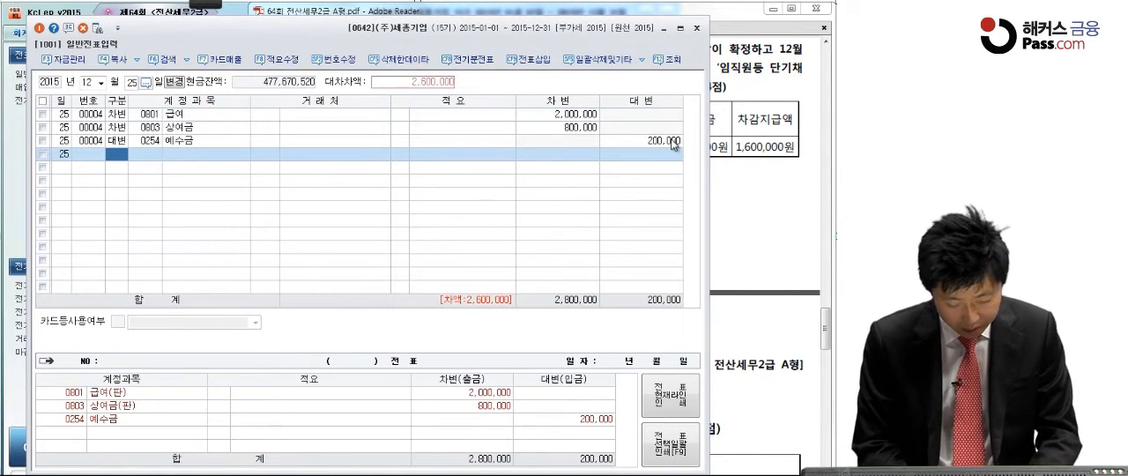
Step: Add a credit (대변) line for 임직원등 단기채권, code 0137, of 1,000,000
key(4)
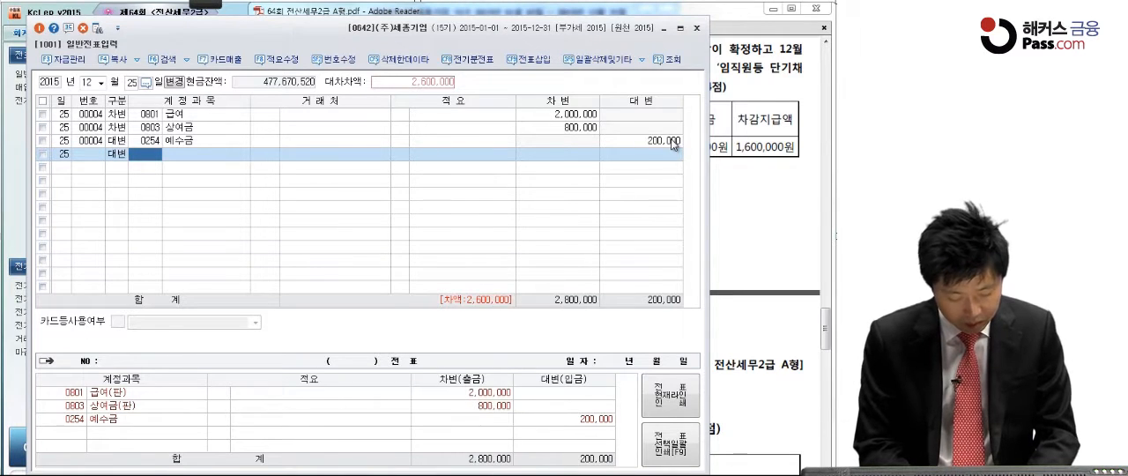
text(임직)
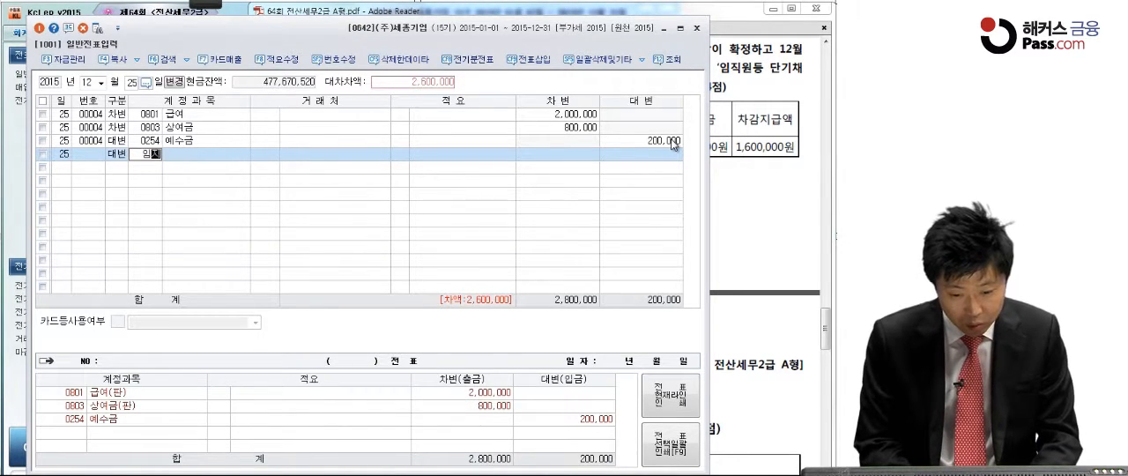
key(Return)
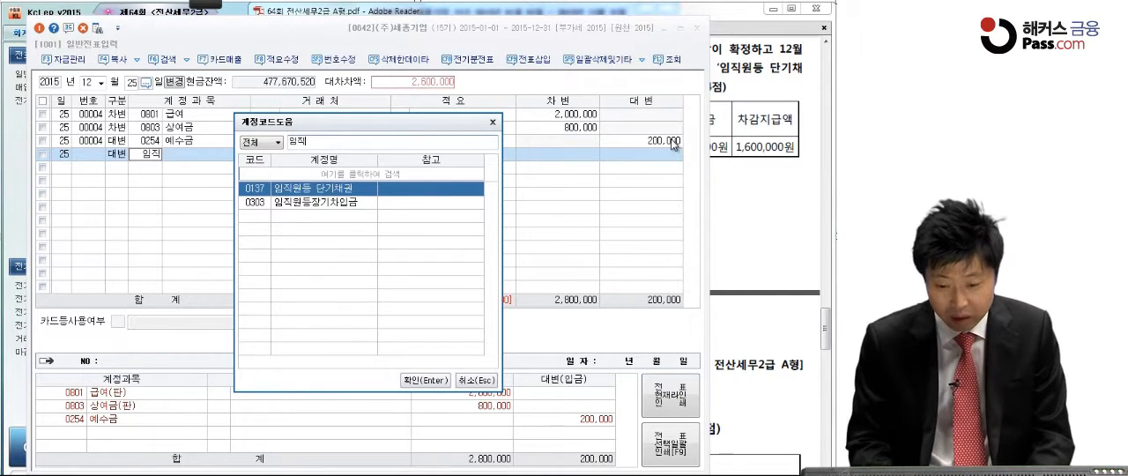
key(Return)
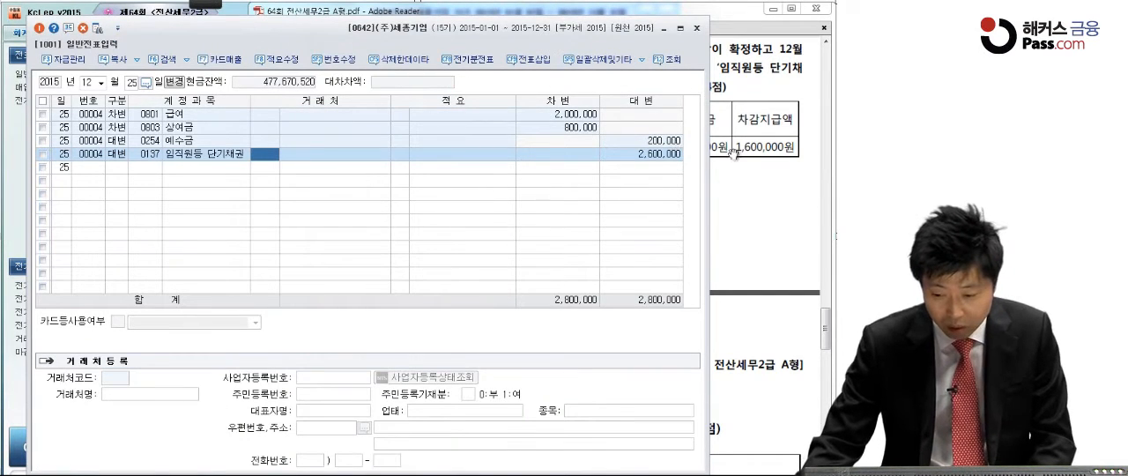
click(667, 155)
text(1,000,000)
key(Return)
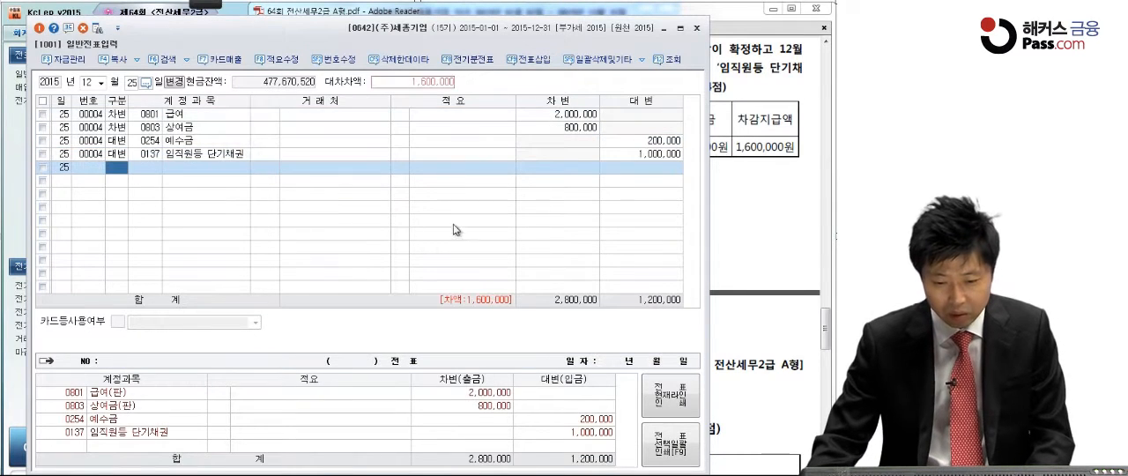
Step: Assign the employee named in question [5] as the 거래처 of the 임직원등 단기채권 line
click(265, 154)
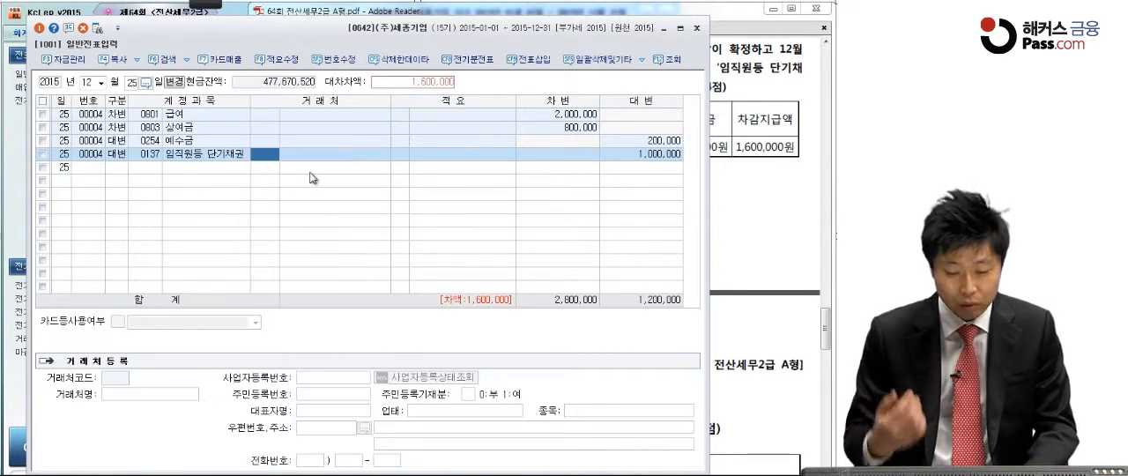
text(김정)
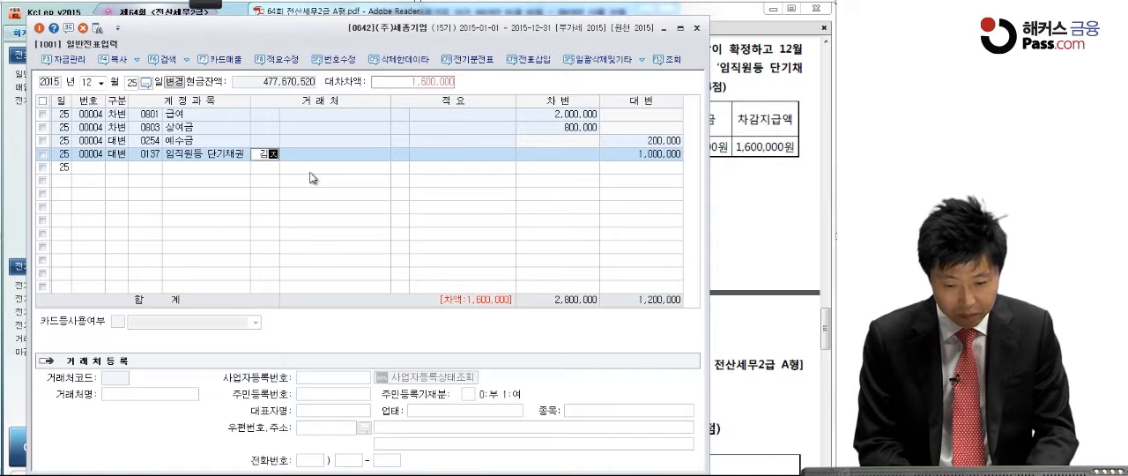
key(Return)
key(Return)
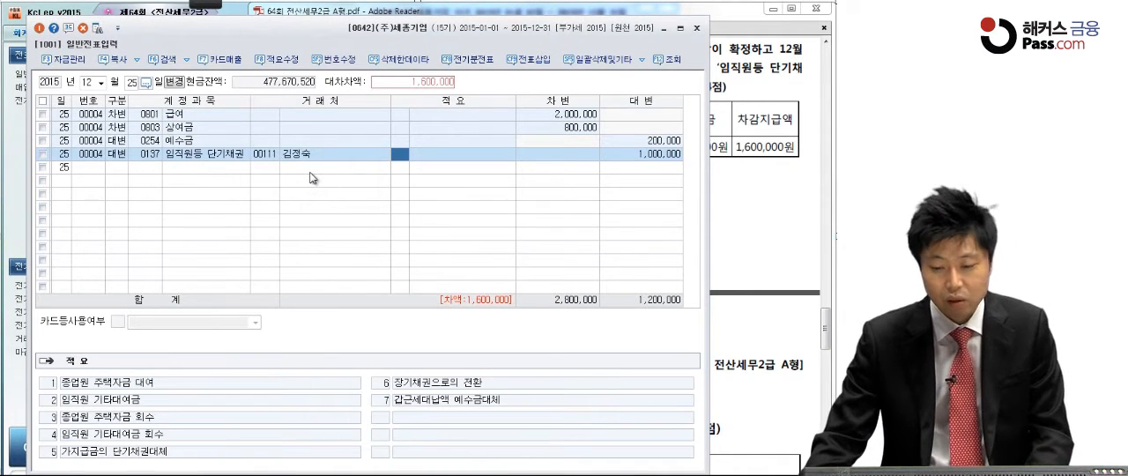
key(Return)
key(Return)
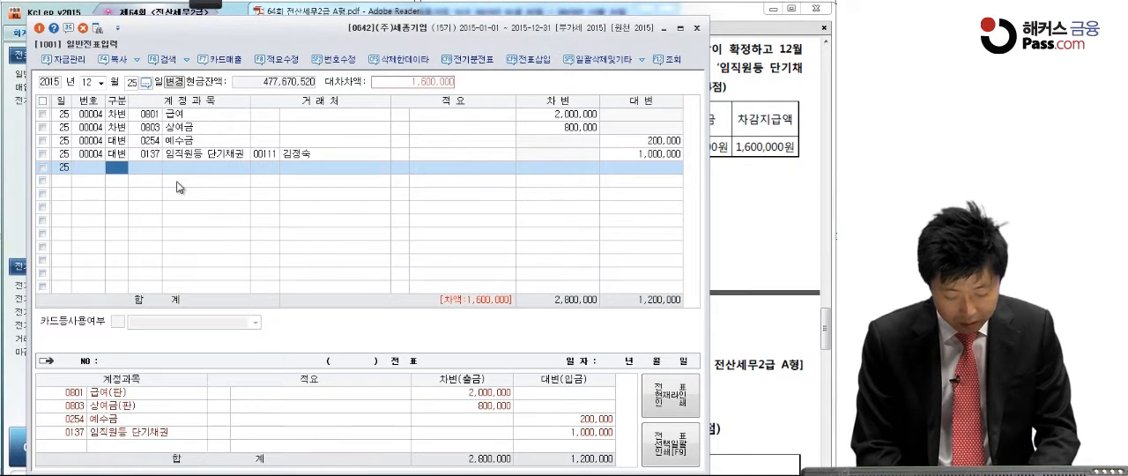
Step: Balance the voucher with a credit (대변) line for 보통예금, code 0103, of 1,600,000, and check it against the 차감지급액 in the exam PDF
text(4)
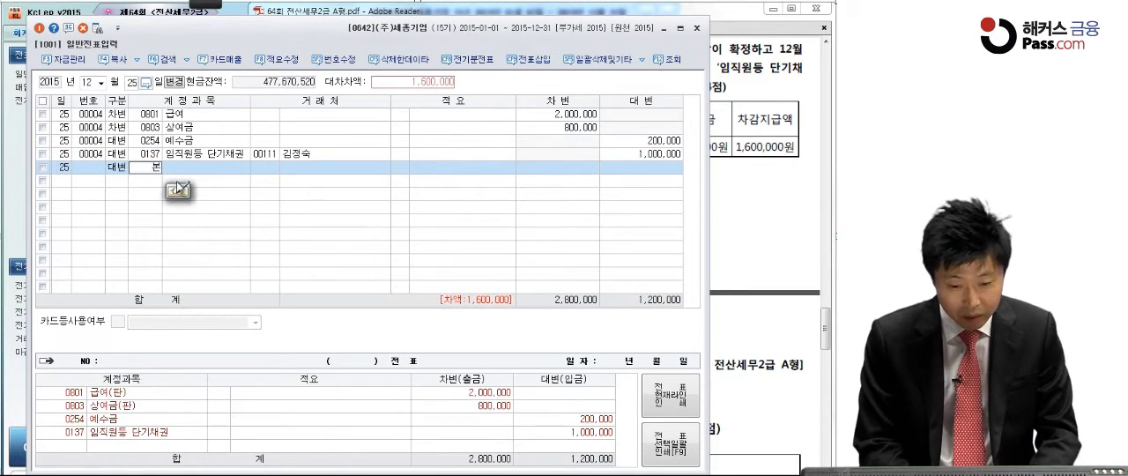
text(보통)
key(Return)
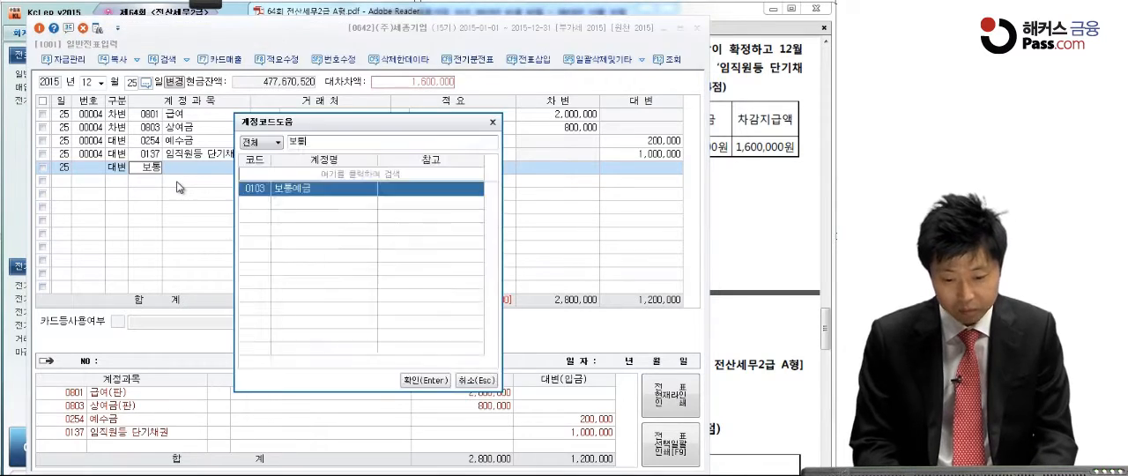
key(Return)
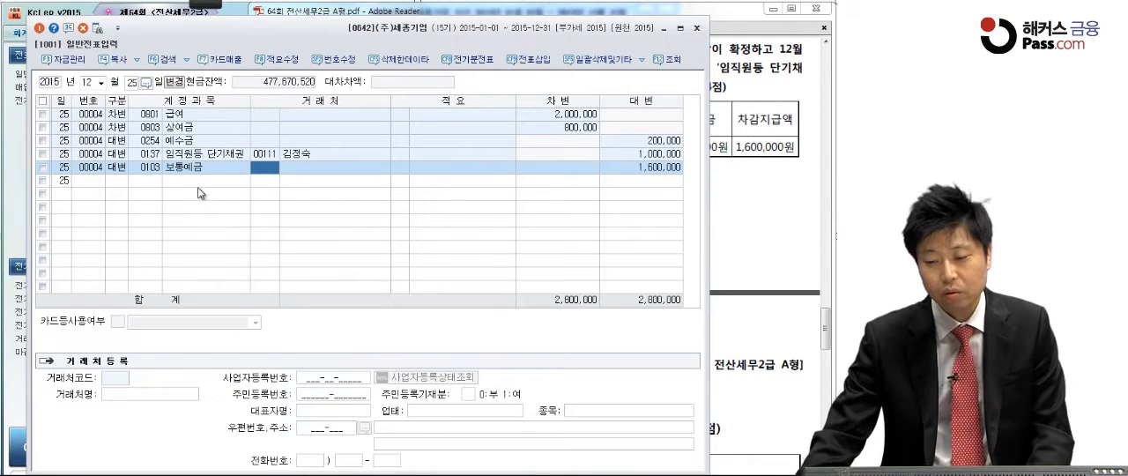
click(649, 167)
click(746, 187)
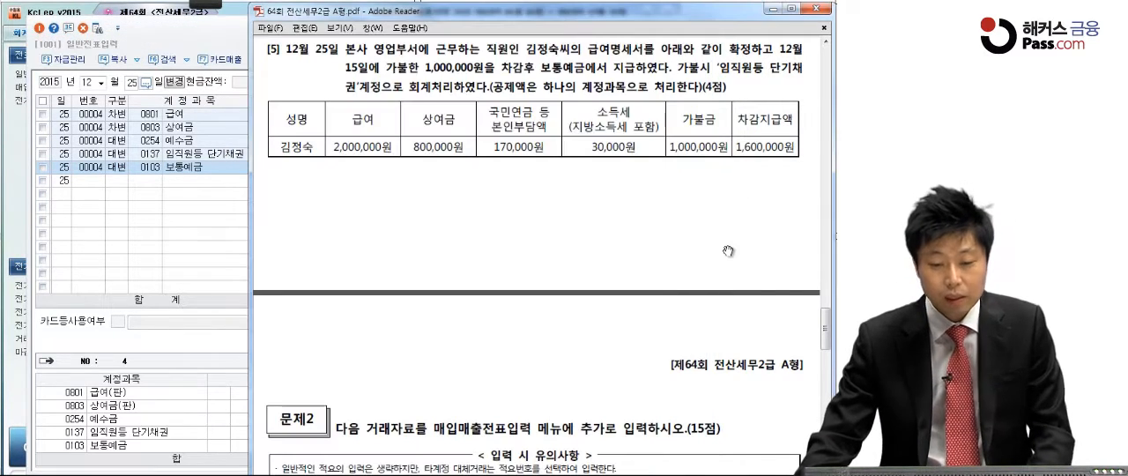
click(211, 41)
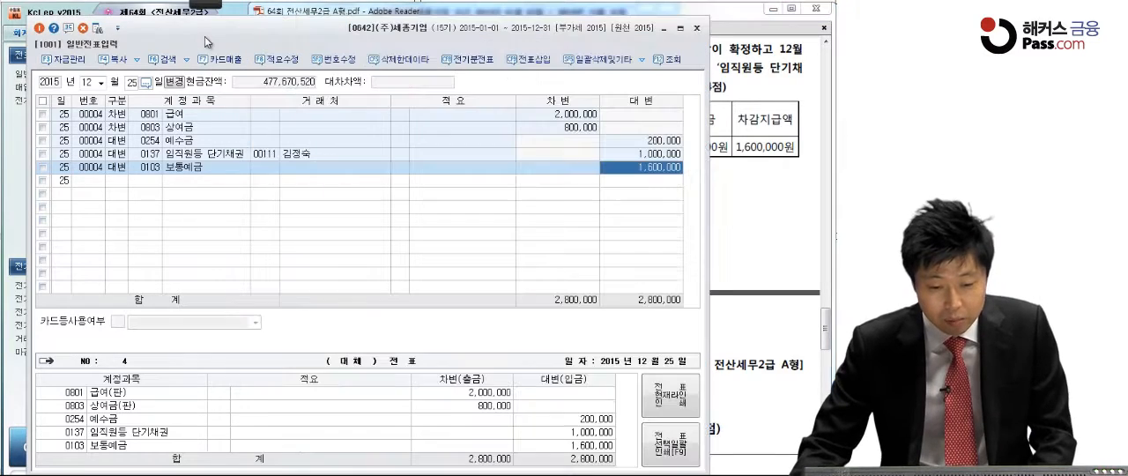
Step: Close 일반전표입력 and bring up the 문제2 questions in the exam PDF
click(696, 33)
scroll(620, 300, down, 3)
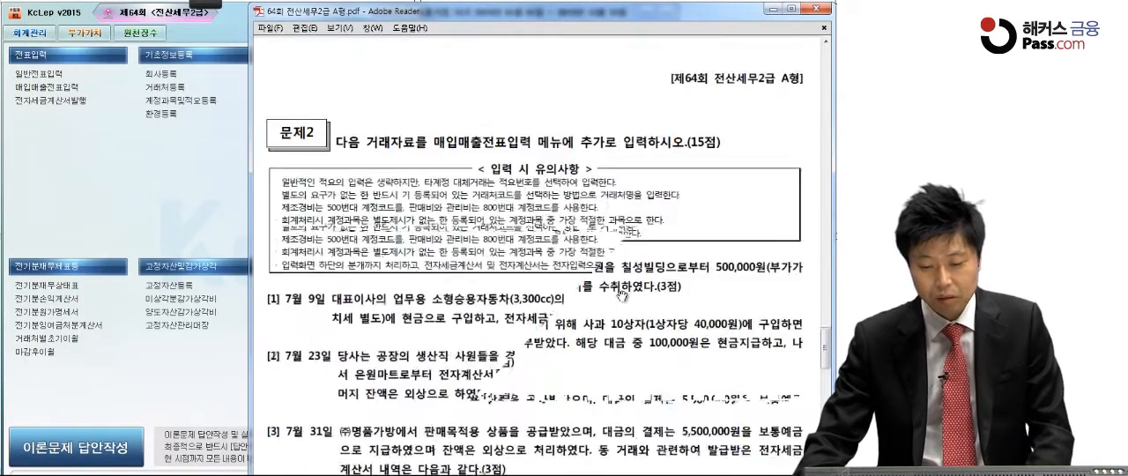
scroll(621, 294, down, 5)
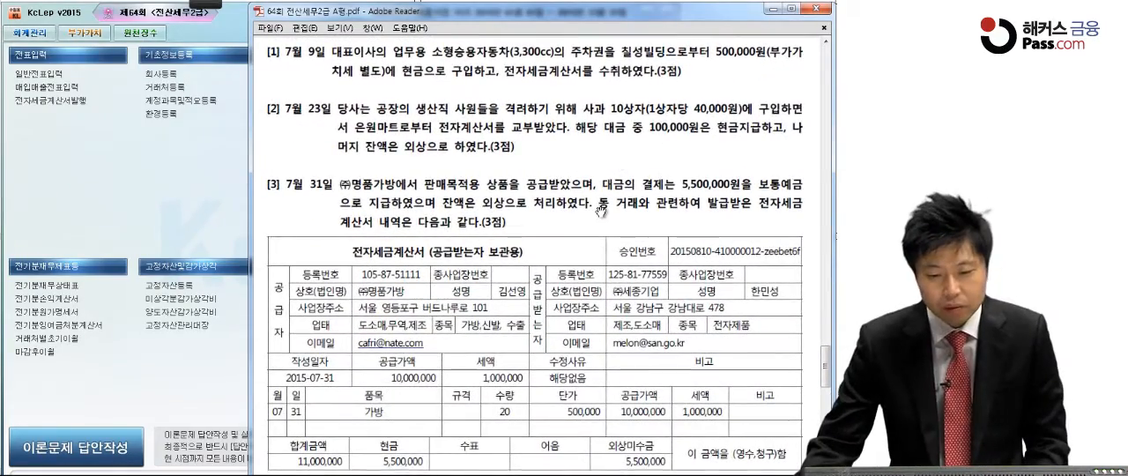
Step: Mark the 500,000원 amount, 구입 and 전자세금계산서 in question [1] of 문제2 with the pen
mouse_move(196, 5)
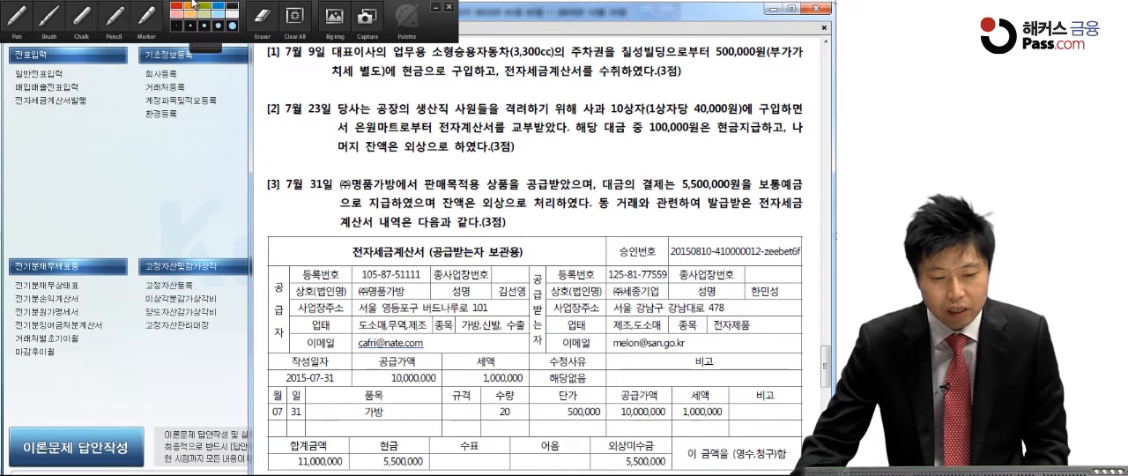
click(15, 27)
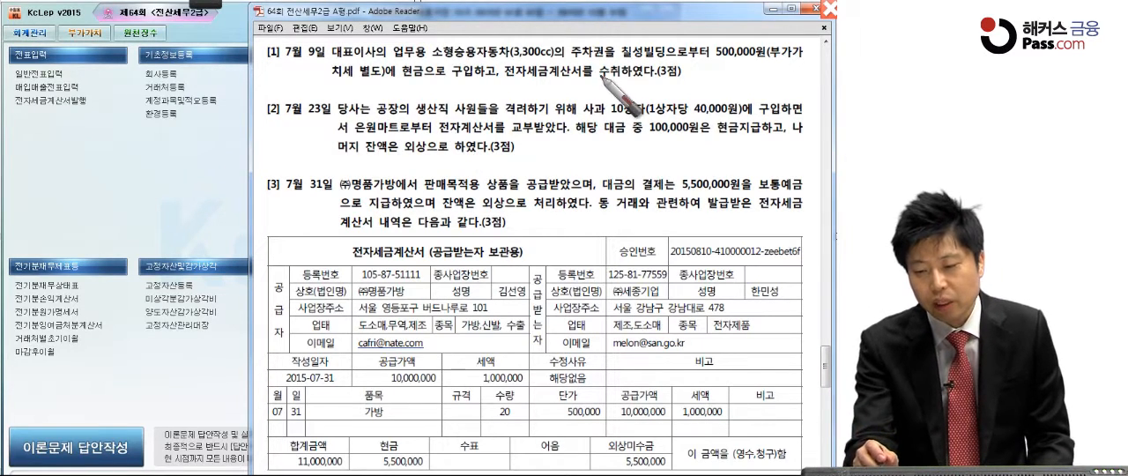
click(735, 60)
click(472, 81)
click(529, 84)
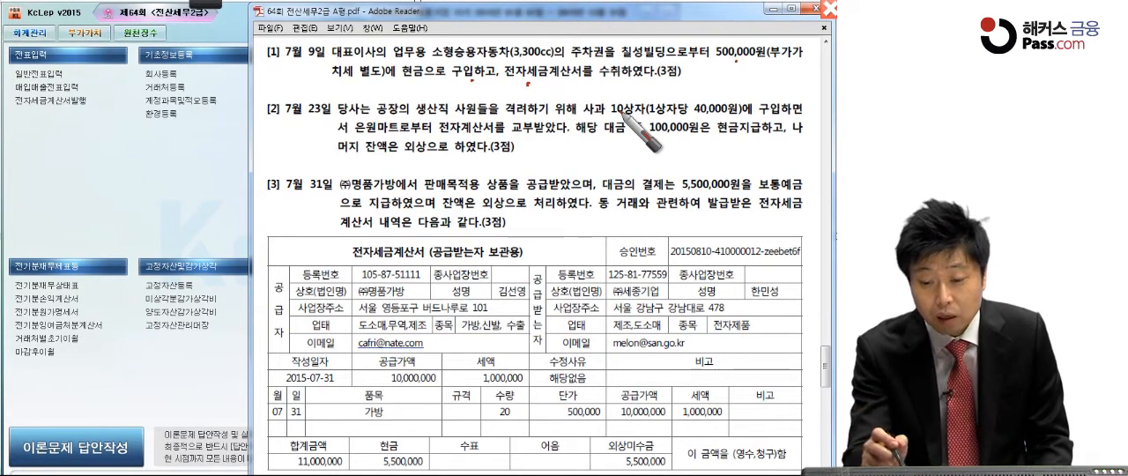
Step: Underline 승용자동차(3,300cc) and 별도 in question [1], write a circled 54 beside it, and circle 대표이사
drag(452, 60, 564, 67)
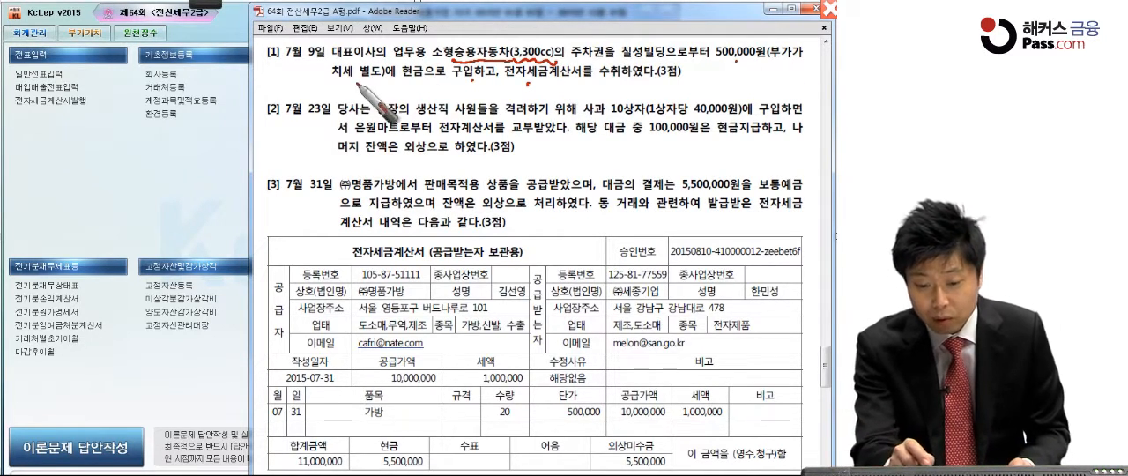
drag(356, 81, 364, 82)
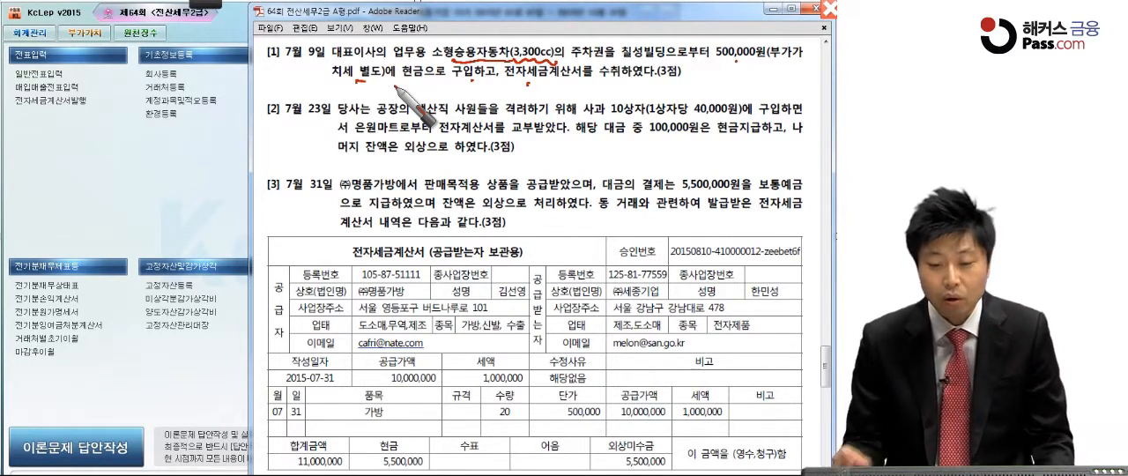
mouse_move(284, 71)
mouse_down()
mouse_move(271, 89)
mouse_move(313, 84)
mouse_move(287, 84)
mouse_up()
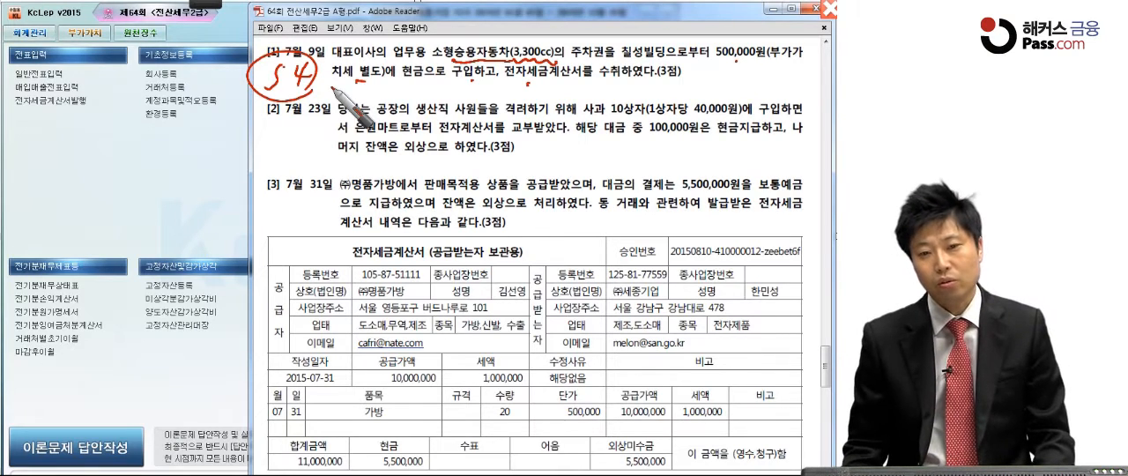
drag(352, 40, 365, 42)
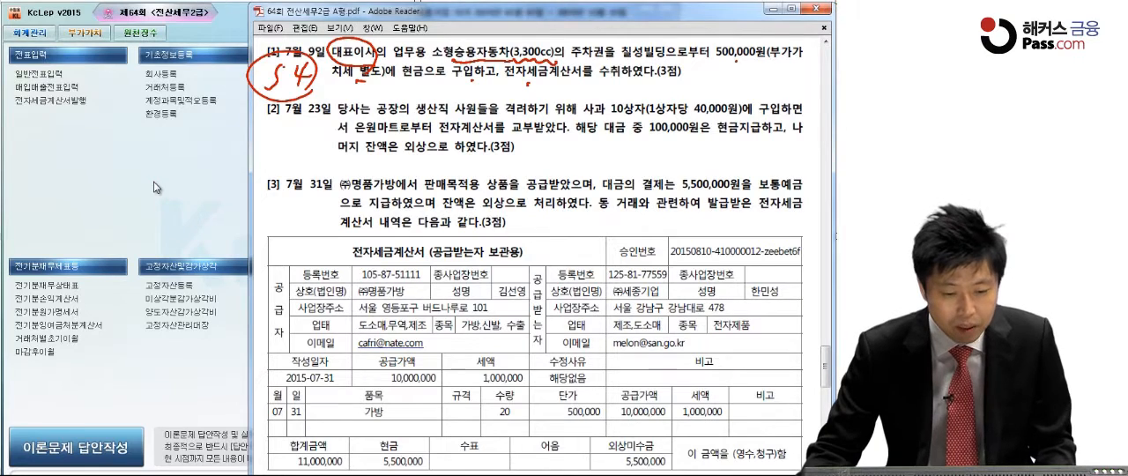
Step: Open 매입매출전표입력 and start a line dated July 9, 2015 with type 54 불공
click(60, 88)
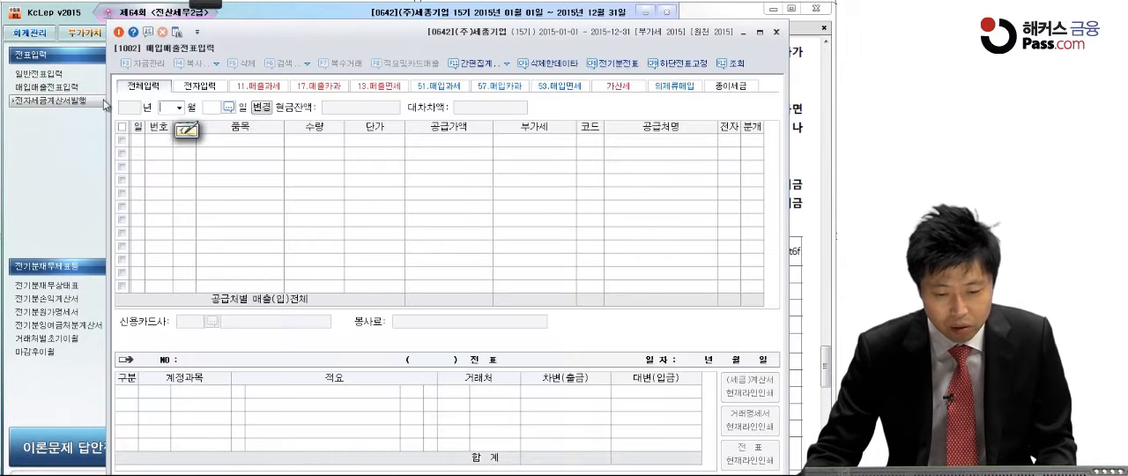
click(172, 107)
click(171, 182)
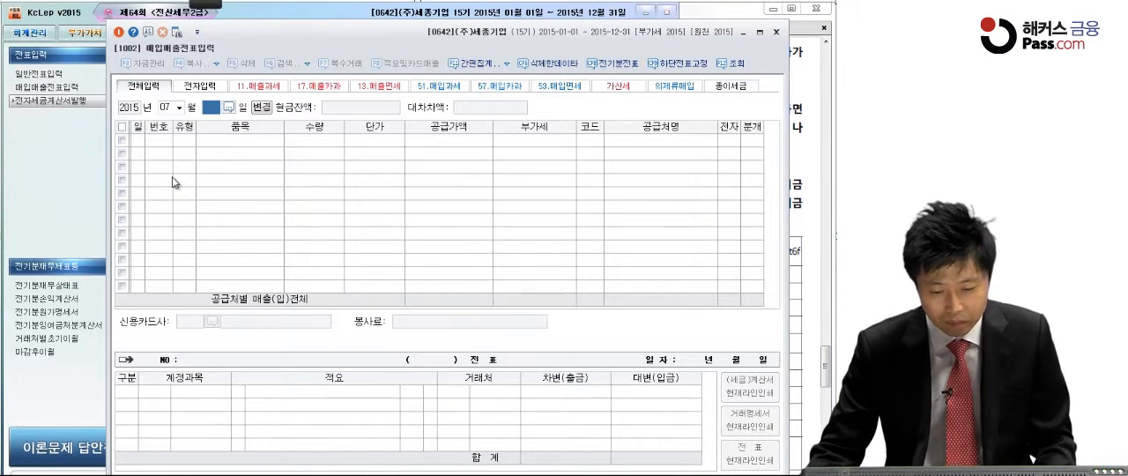
text(9)
key(Return)
text(54)
key(Return)
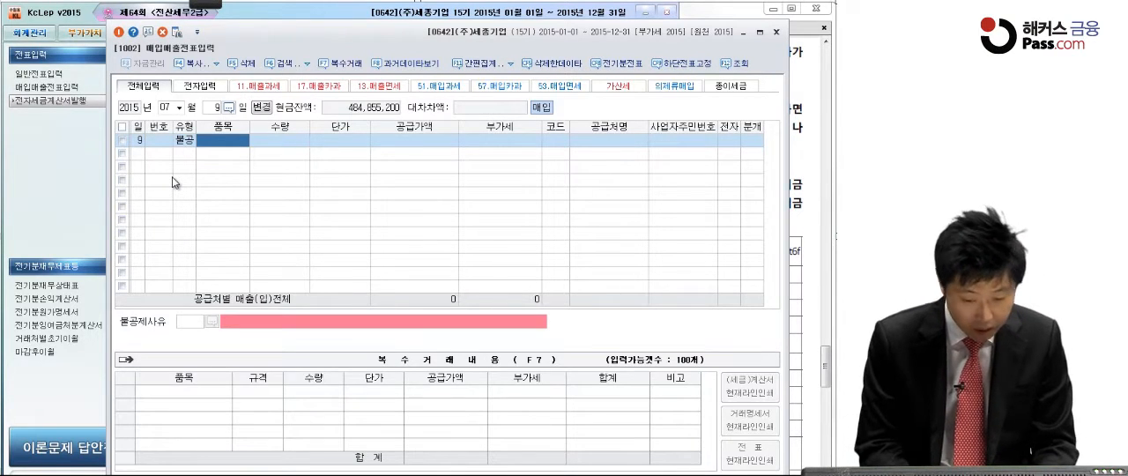
Step: Enter a 공급가액 of 500,000 on the July 9 line and accept its 부가세
click(396, 144)
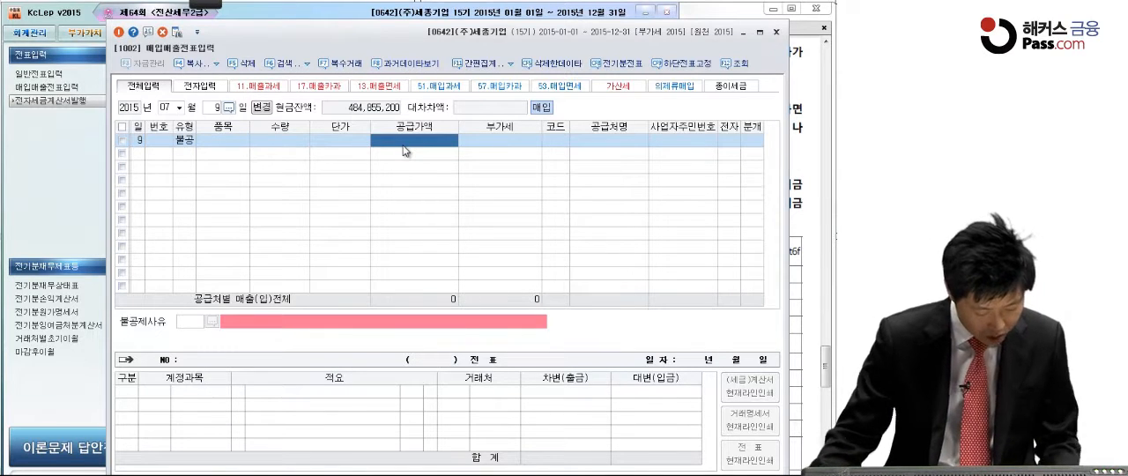
text(500000)
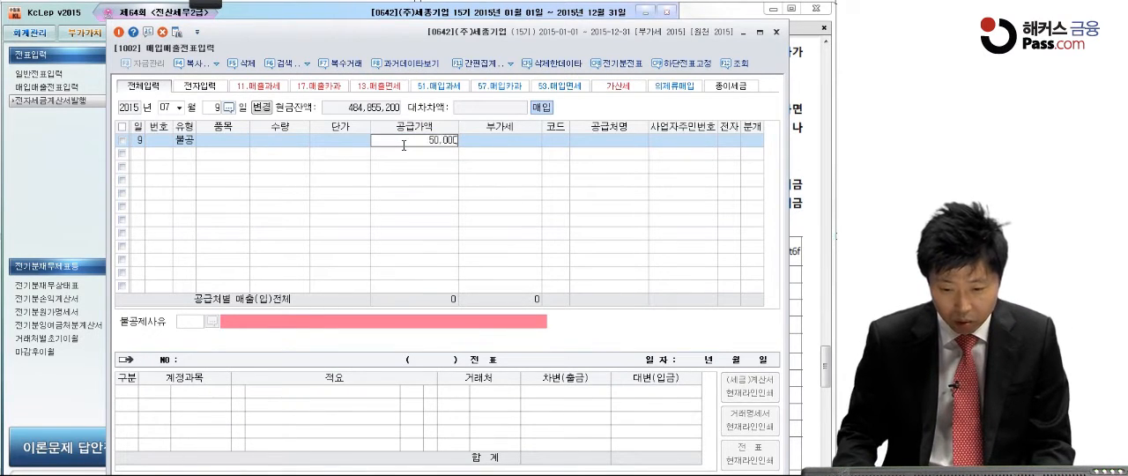
key(Return)
Step: Look up 칠성빌딩 as the supplier of the July 9 line and mark the invoice as electronic (전자: 여)
key(Return)
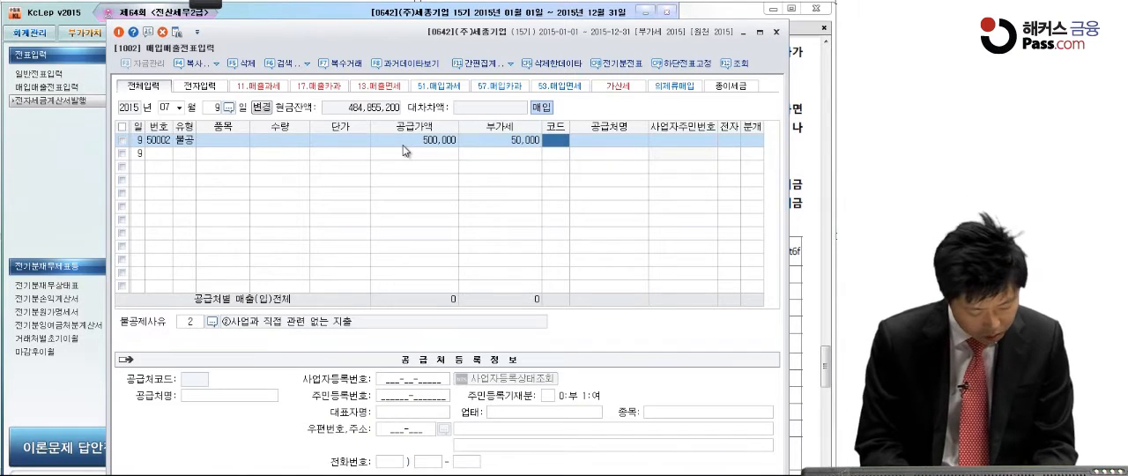
text(빌딩)
key(Return)
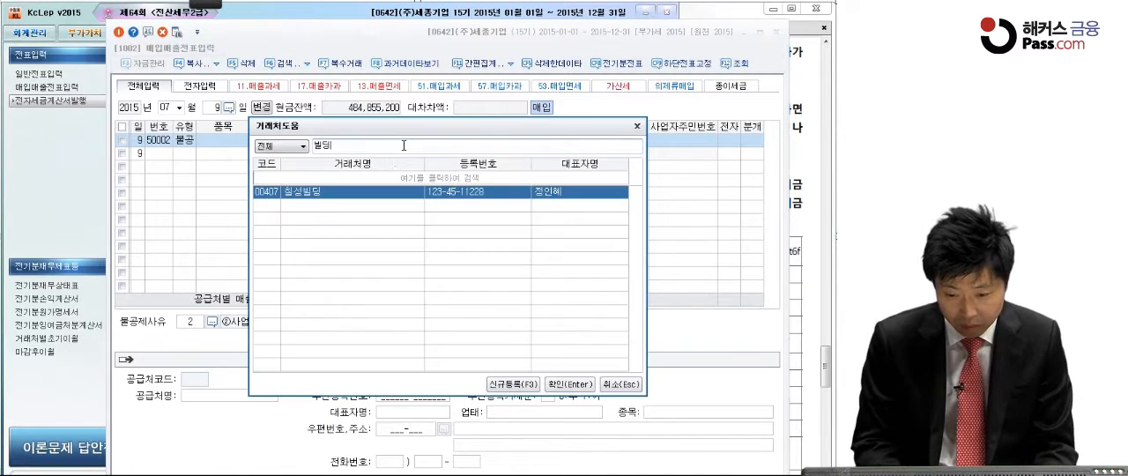
key(Return)
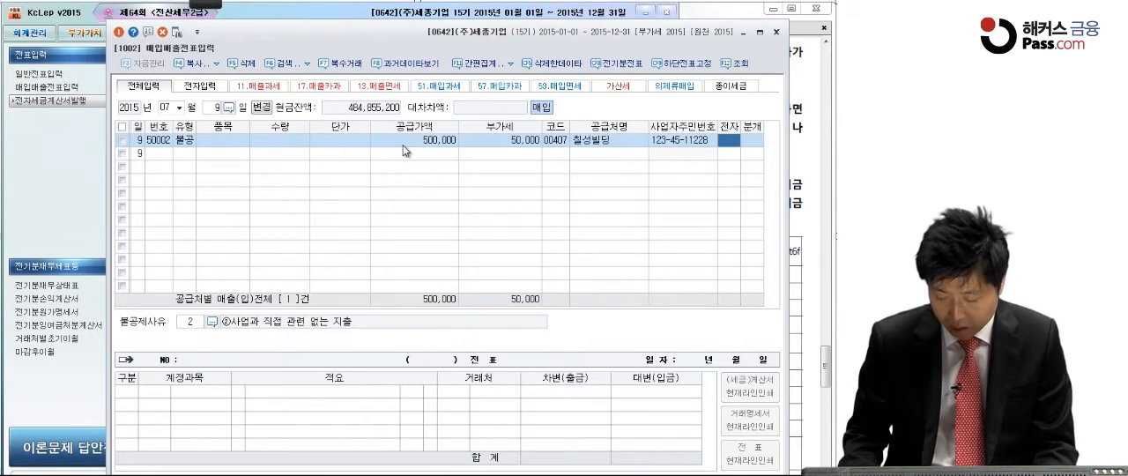
text(1)
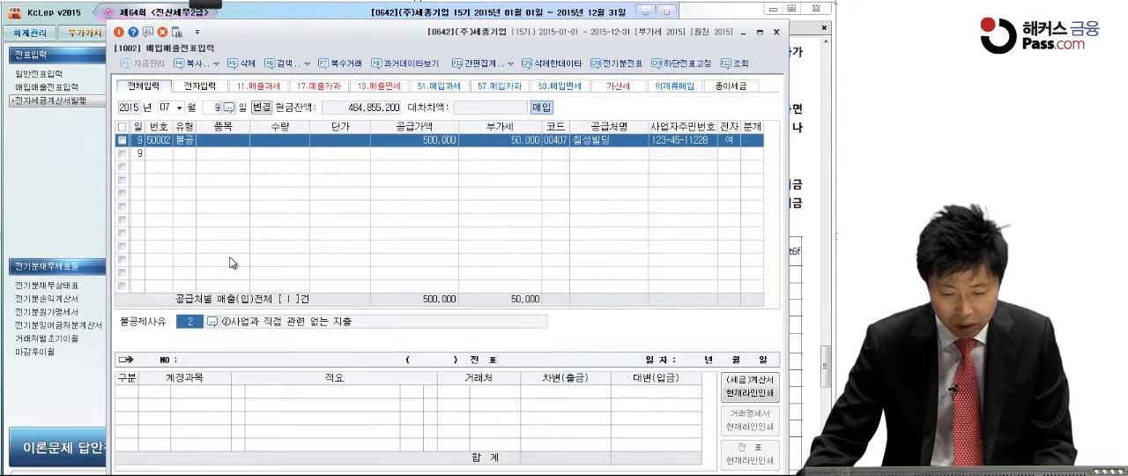
Step: Set the 불공제사유 to 3, 비영업용 소형승용자동차 구입·유지 및 임차, and the 분개 type to 혼합
click(211, 322)
click(360, 219)
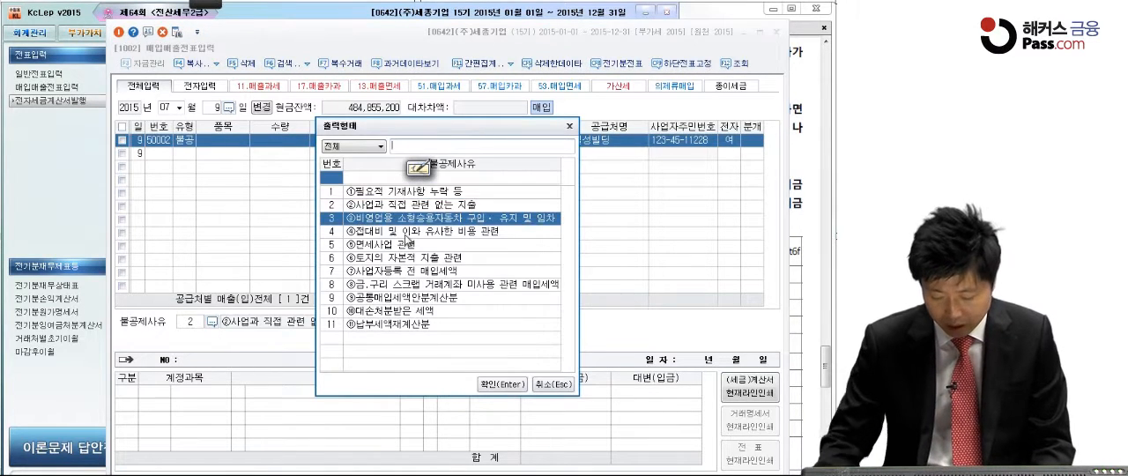
key(Return)
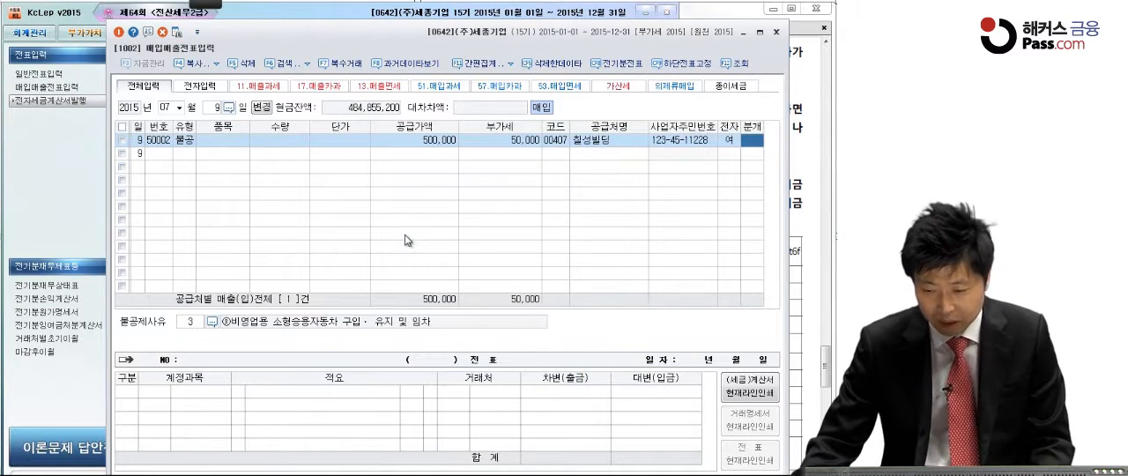
text(3)
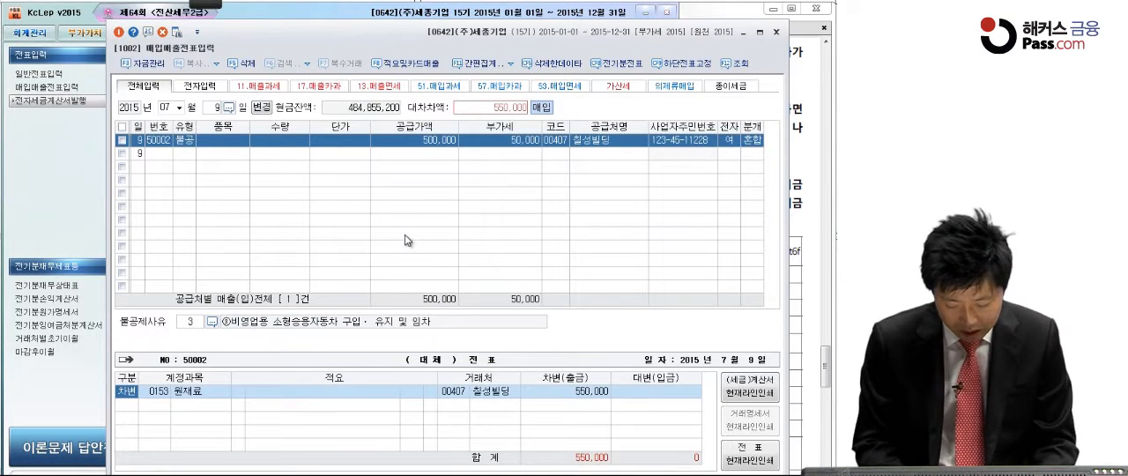
Step: Change the debit account to 0822 차량유지비 (판매관리비) and recheck it against question [1] in the exam PDF
key(Return)
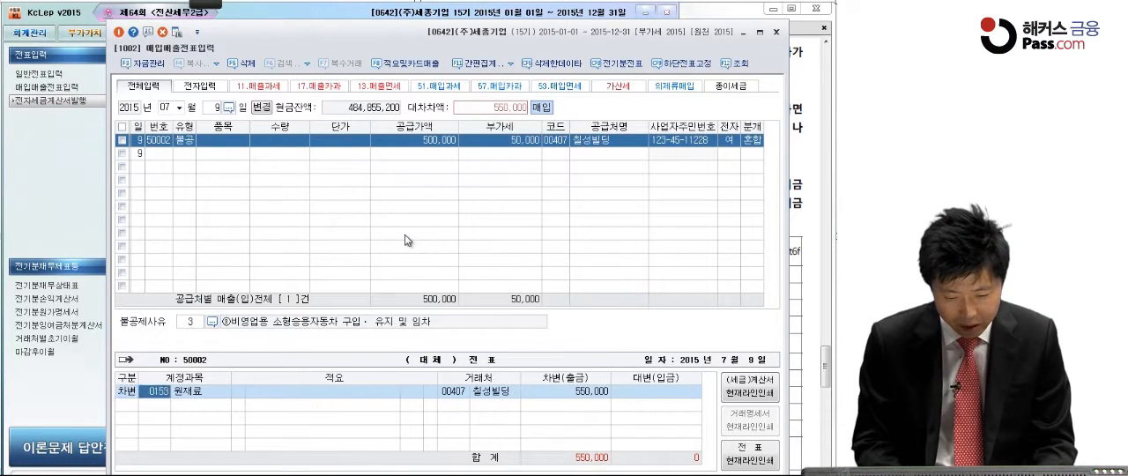
text(차량)
key(Return)
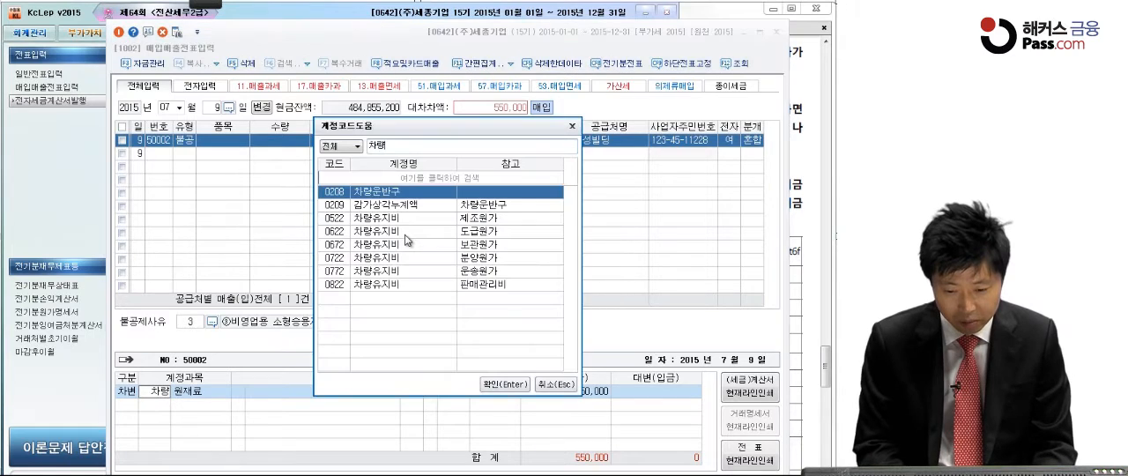
click(420, 285)
key(Return)
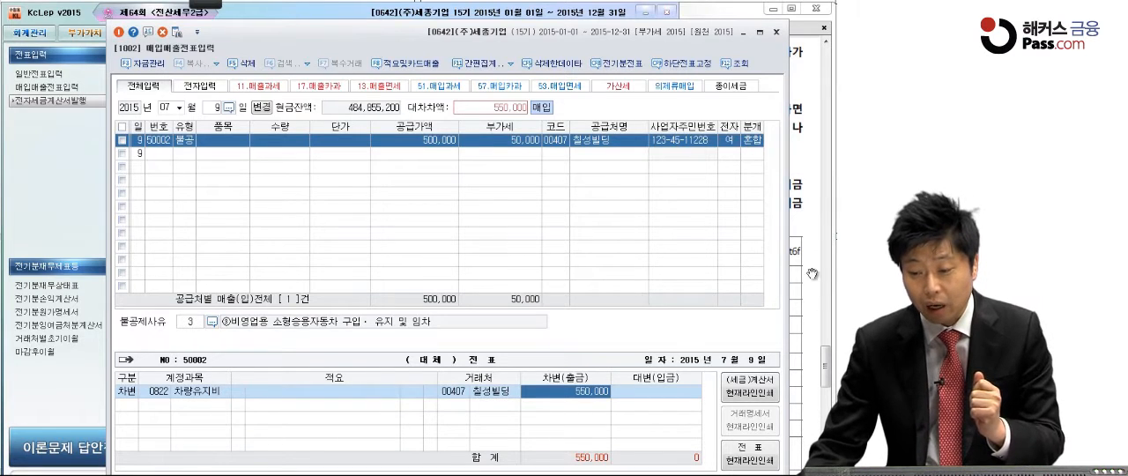
click(807, 231)
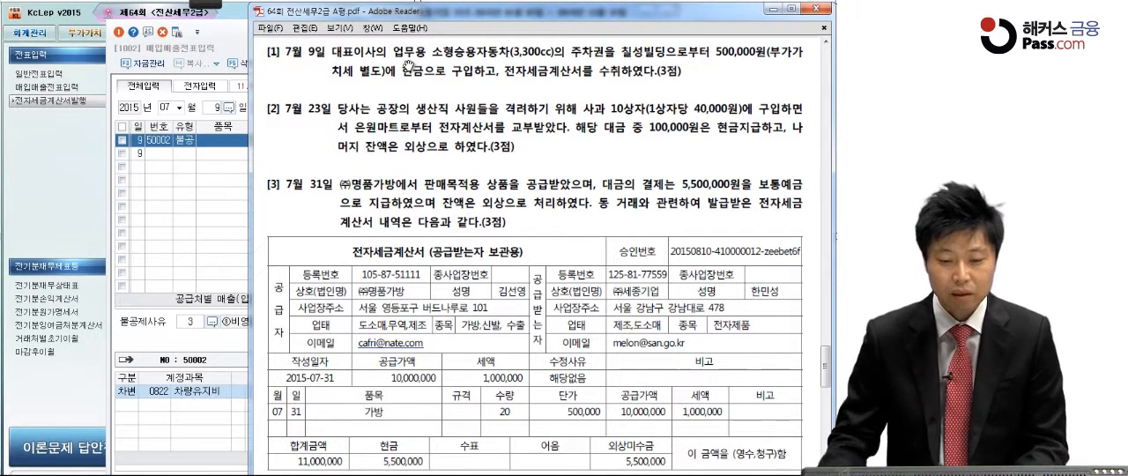
click(200, 390)
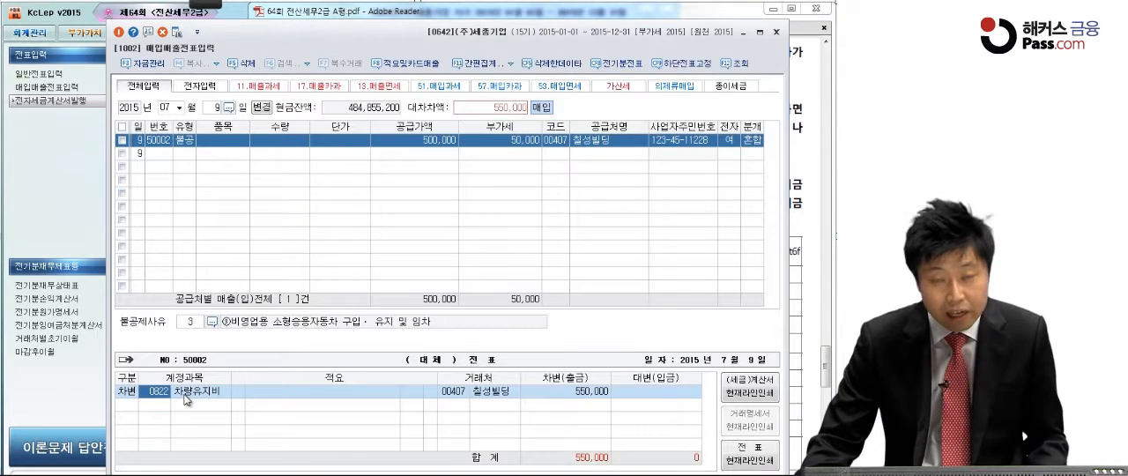
Step: Balance the July 9 voucher with a credit (대변) line for 현금, code 0101, of 550,000
click(556, 390)
key(Return)
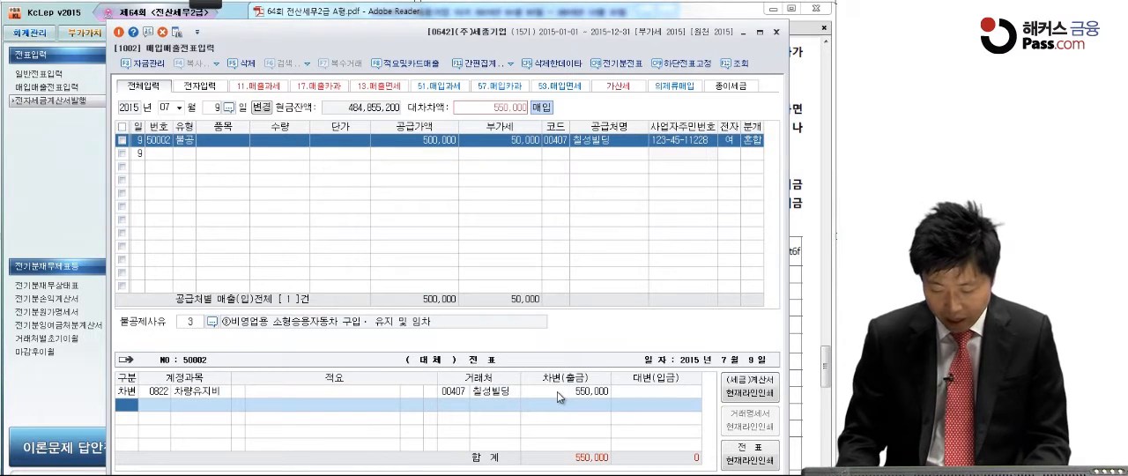
key(4)
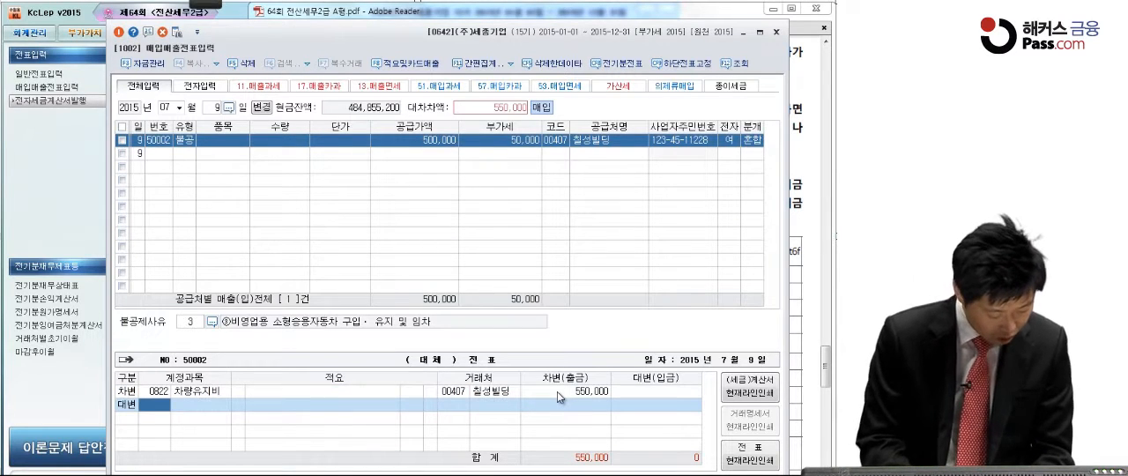
text(현금)
key(Return)
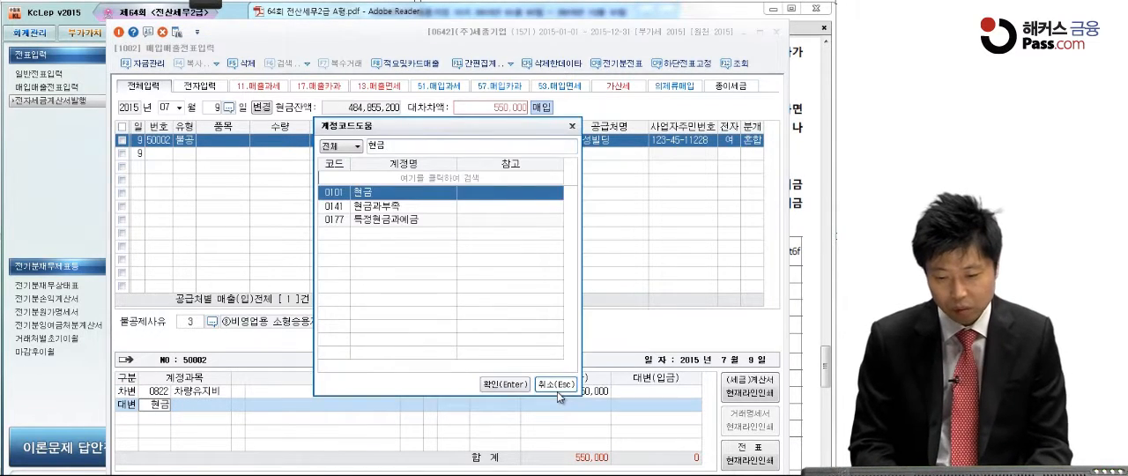
key(Return)
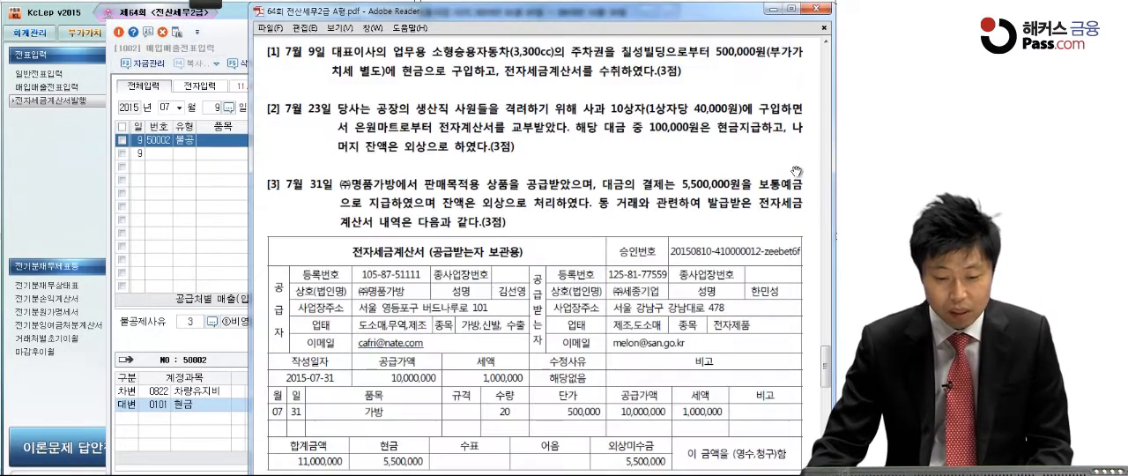
Step: Bring up question [2] in the exam PDF in Adobe Reader and mark 40,000원 and 전자계산서 with the pen
click(803, 171)
drag(435, 323, 437, 260)
mouse_move(206, 3)
click(144, 19)
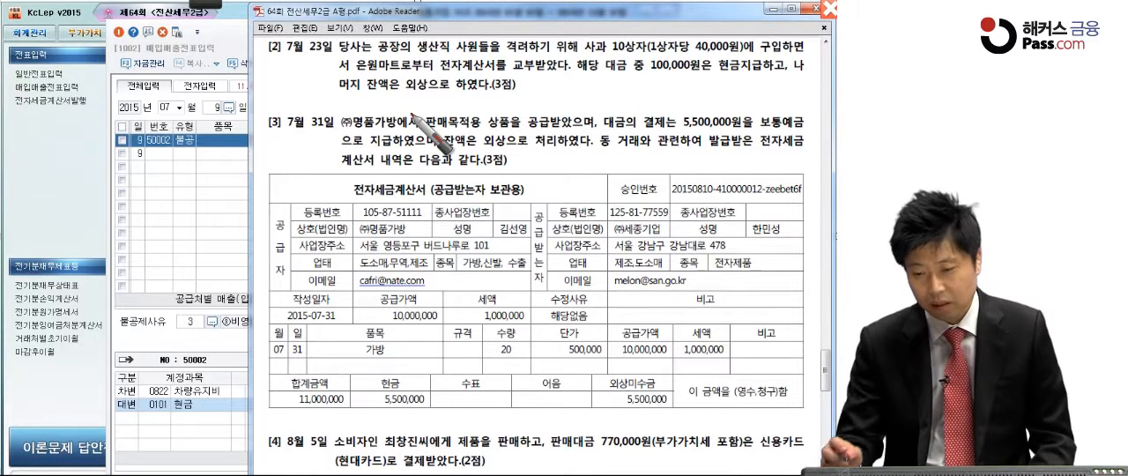
drag(696, 55, 740, 55)
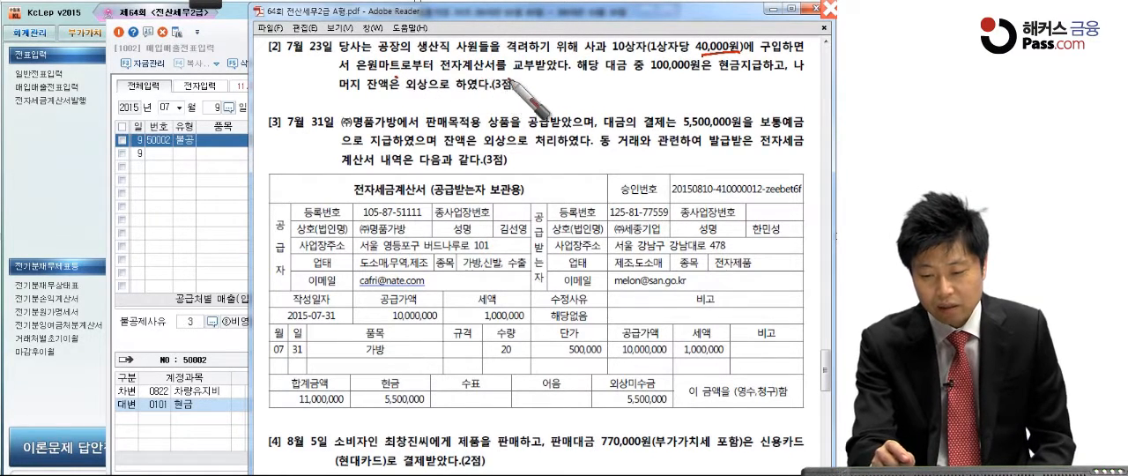
mouse_move(473, 75)
mouse_down()
mouse_move(483, 70)
mouse_move(394, 108)
mouse_up()
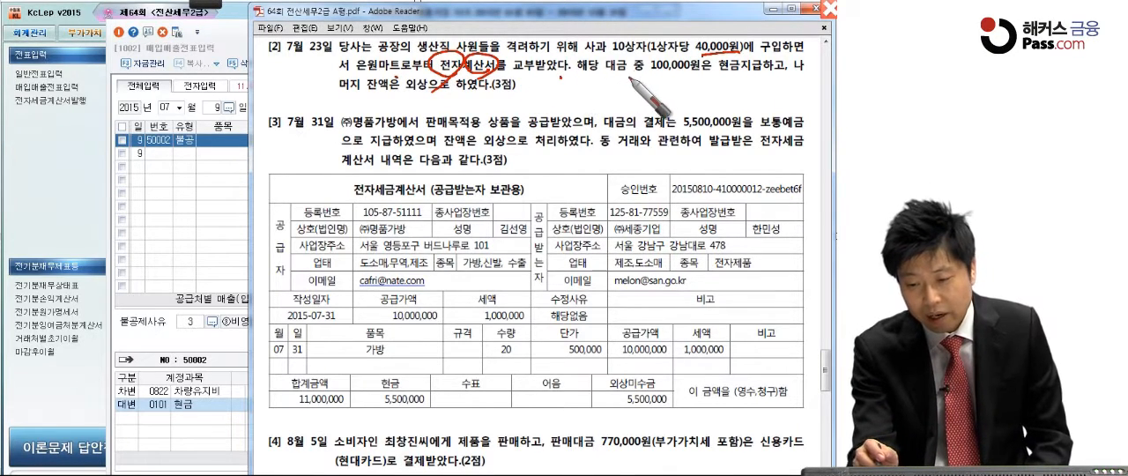
Step: Mark 100,000원, 현금지급 and 외상 in question [2], write a circled 53 beside it, and leave the pen mode
drag(648, 79, 710, 79)
click(739, 79)
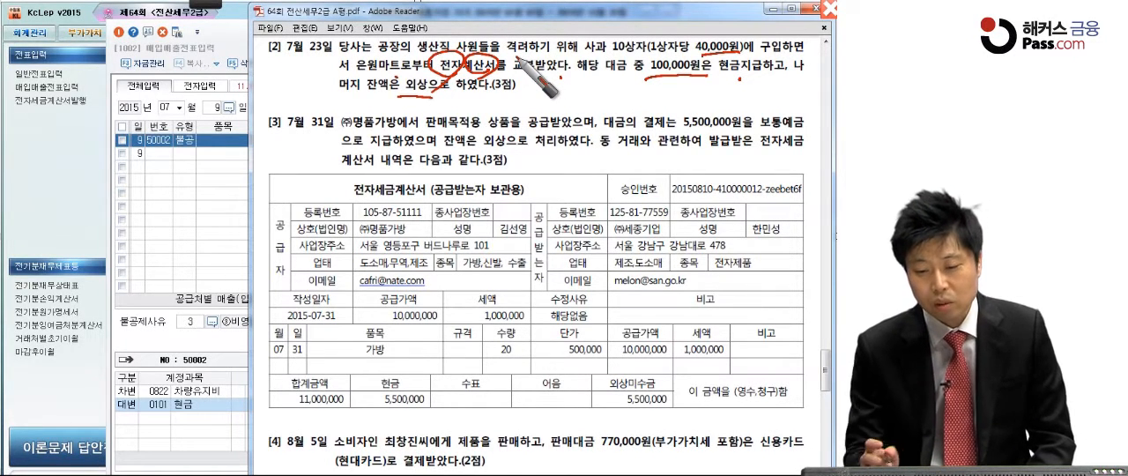
drag(398, 100, 434, 101)
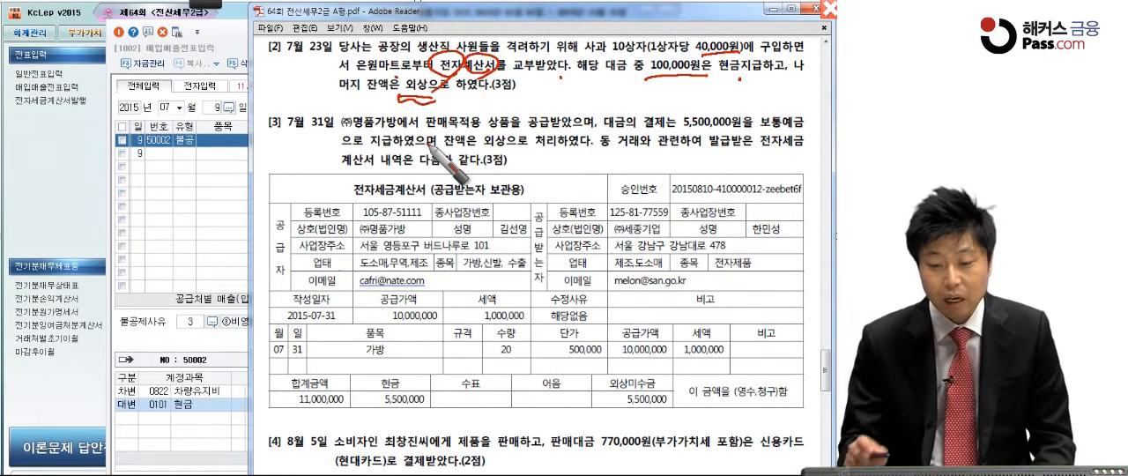
mouse_move(294, 65)
mouse_down()
mouse_move(280, 88)
mouse_move(310, 81)
mouse_move(287, 53)
mouse_move(291, 185)
mouse_up()
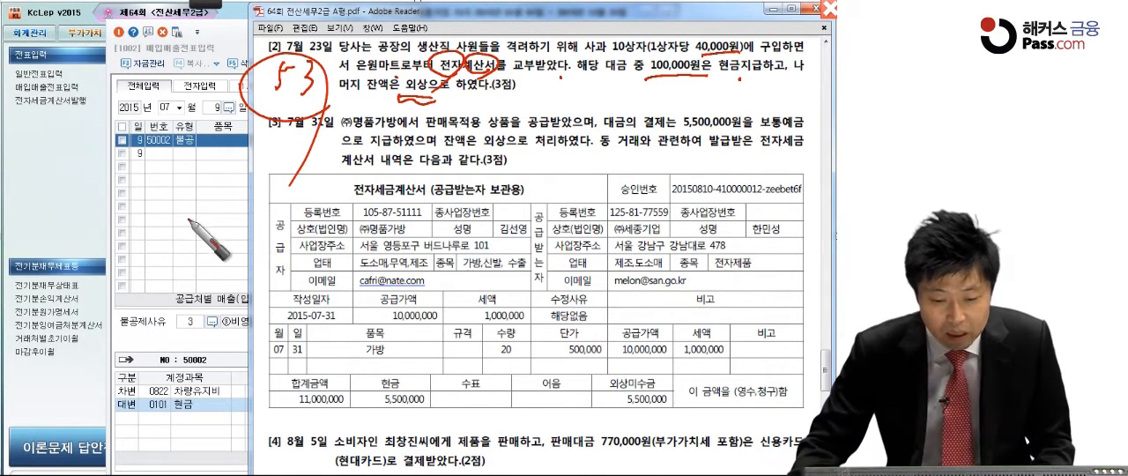
key(Escape)
Step: Return to 매입매출전표입력 in KcLep and start a July 23 line with type 53 면세
click(213, 109)
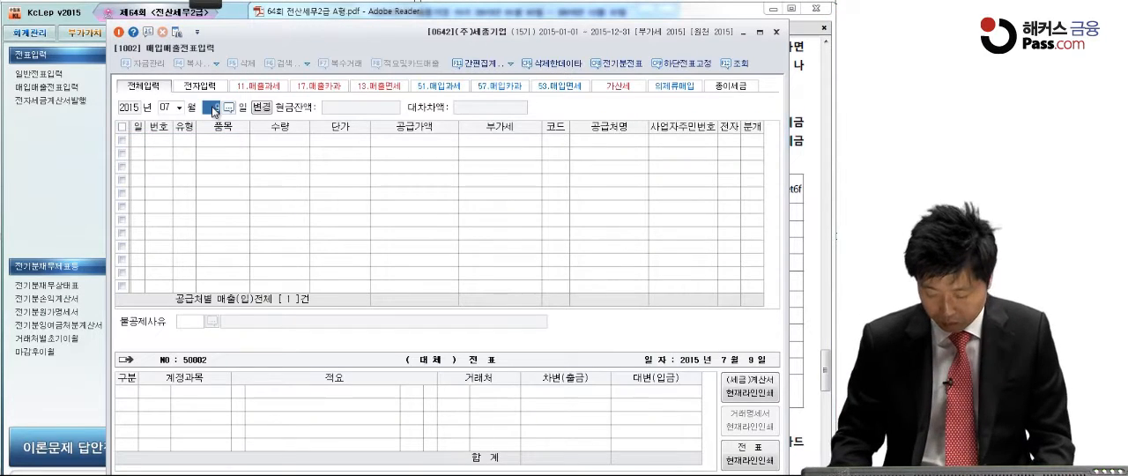
text(23)
key(Return)
text(53)
key(Return)
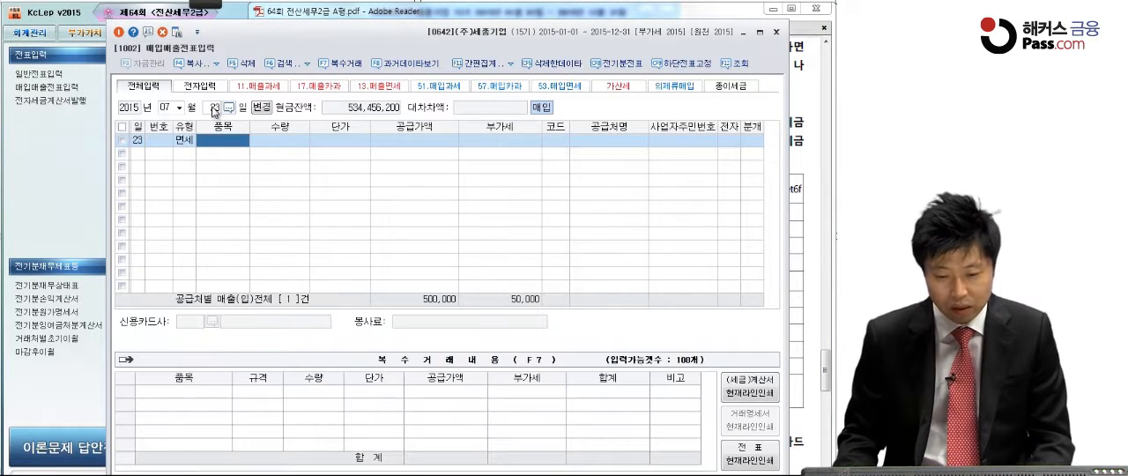
key(Return)
key(Return)
key(Return)
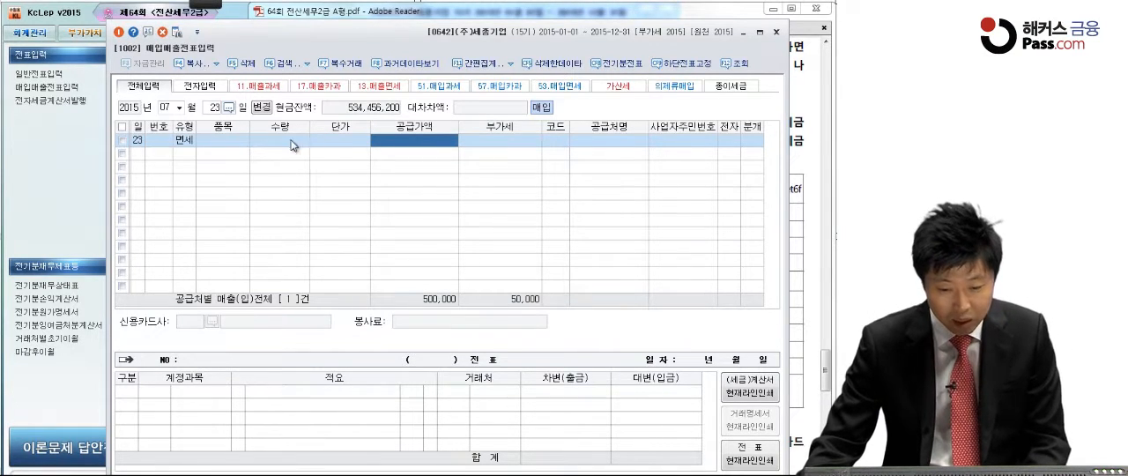
Step: Enter 사과 as the 품목 of the July 23 line, with 수량 10 and 단가 40,000
click(246, 140)
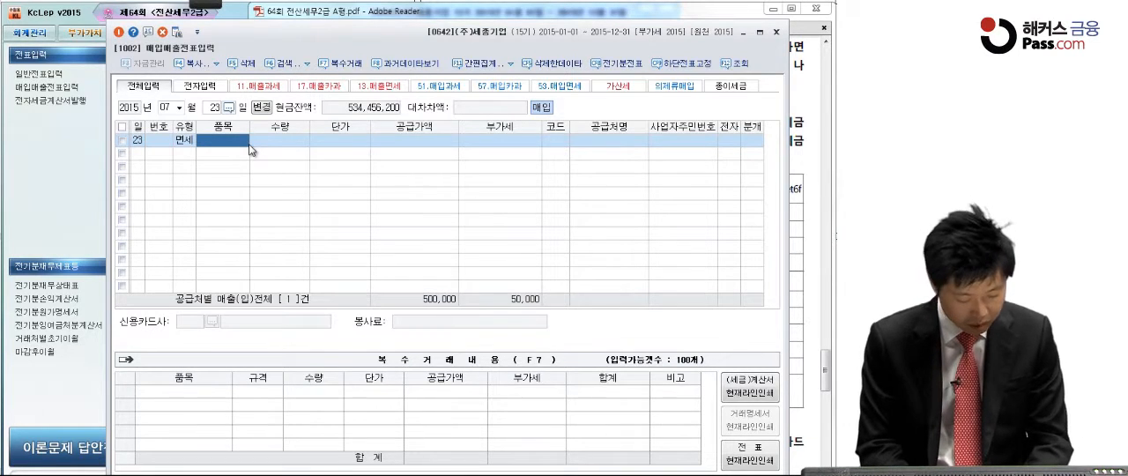
text(사과)
key(Return)
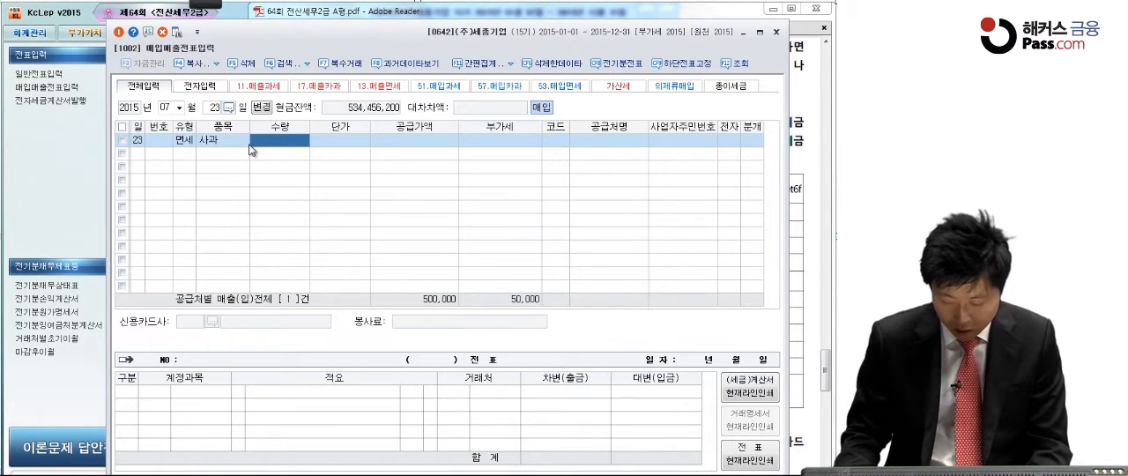
text(10)
key(Return)
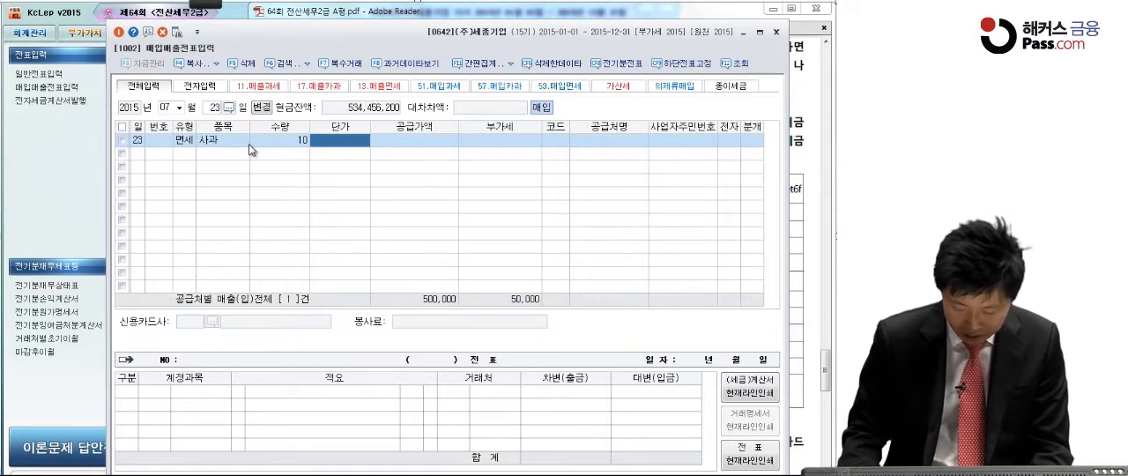
text(400000)
key(Return)
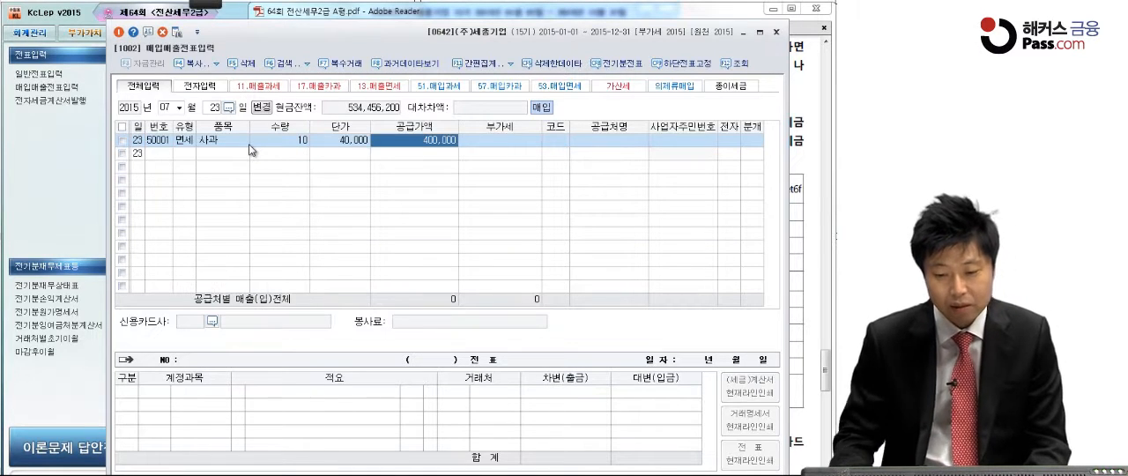
key(Return)
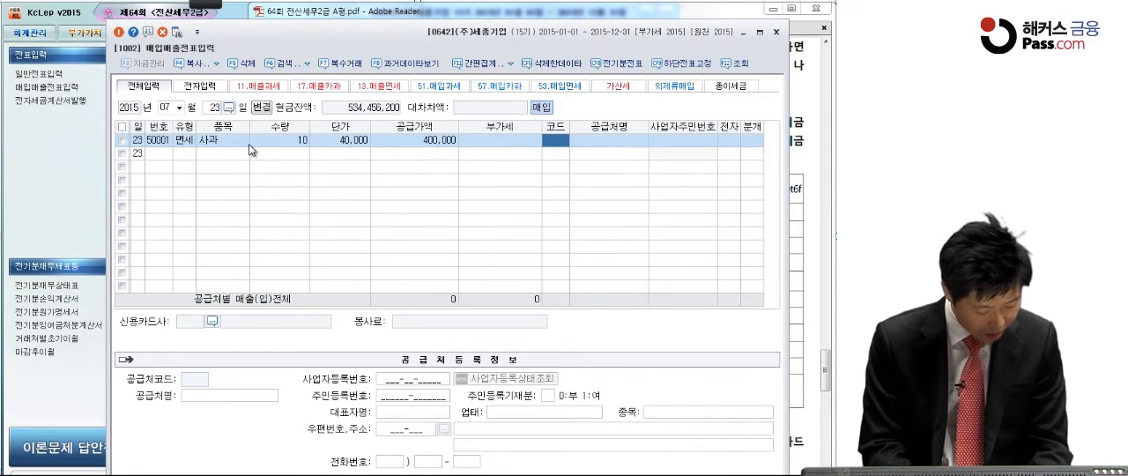
Step: Assign 은원마트 as the supplier of the July 23 line, with 전자 set to 여 and 분개 set to 혼합
text(은원)
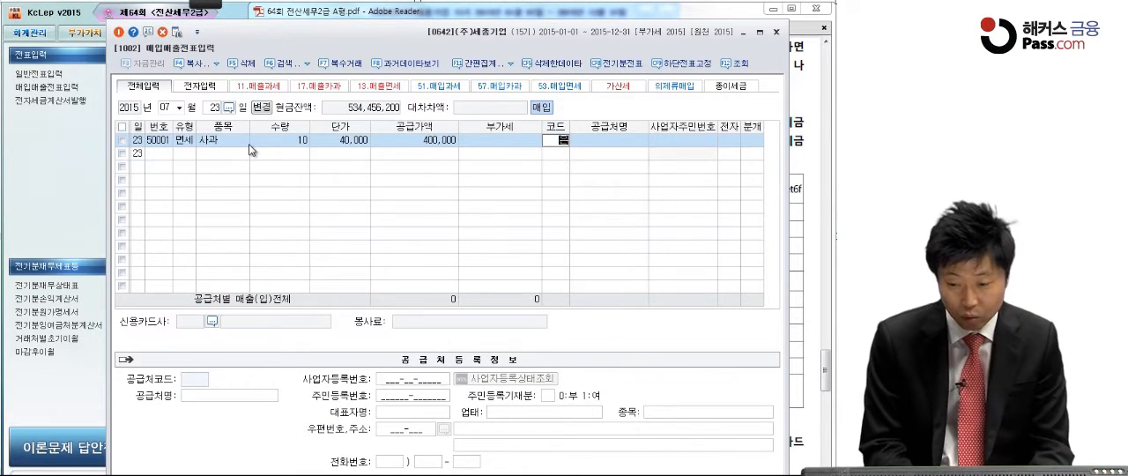
key(Return)
key(Return)
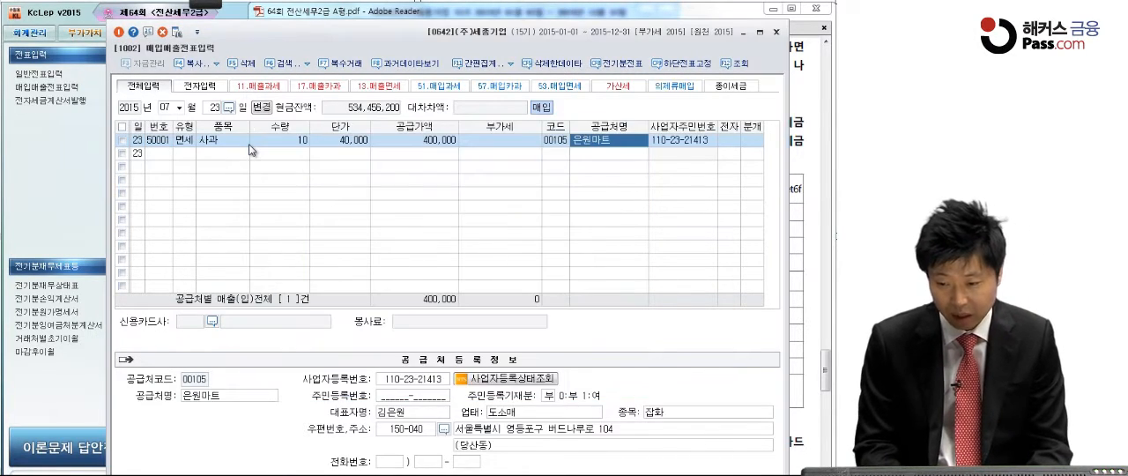
key(Return)
text(1)
key(Return)
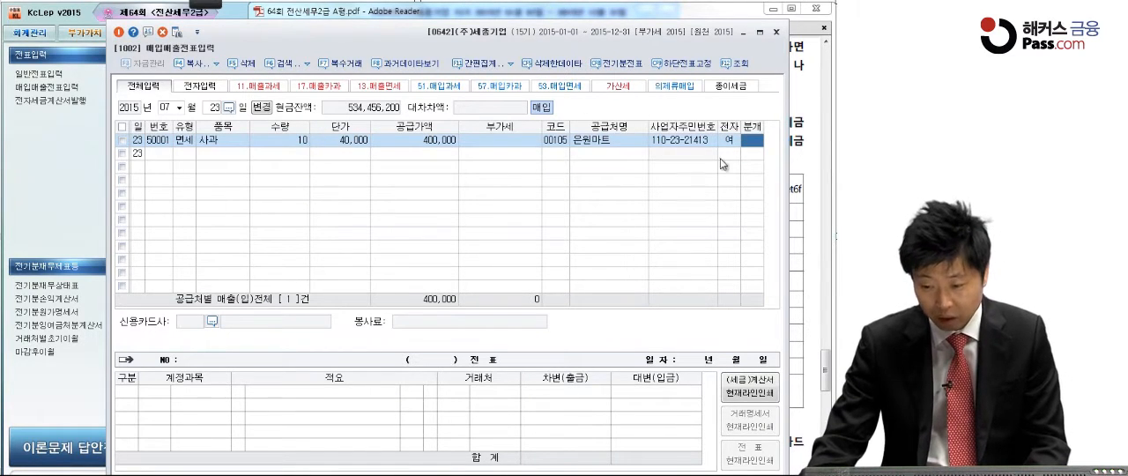
text(3)
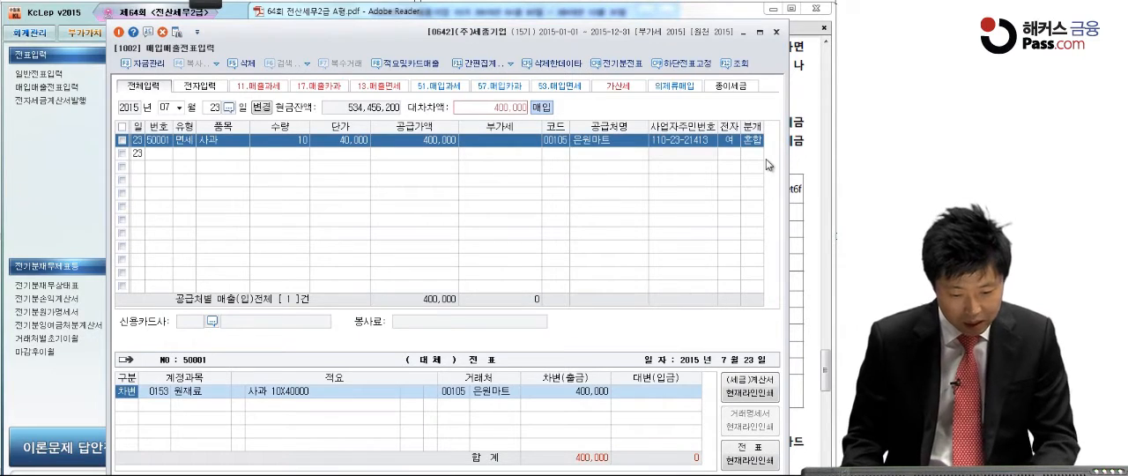
Step: Change the debit account of the July 23 entry to 0511 복리후생비 (제조원가), checking it against question [2] in the PDF
key(Return)
text(복리후)
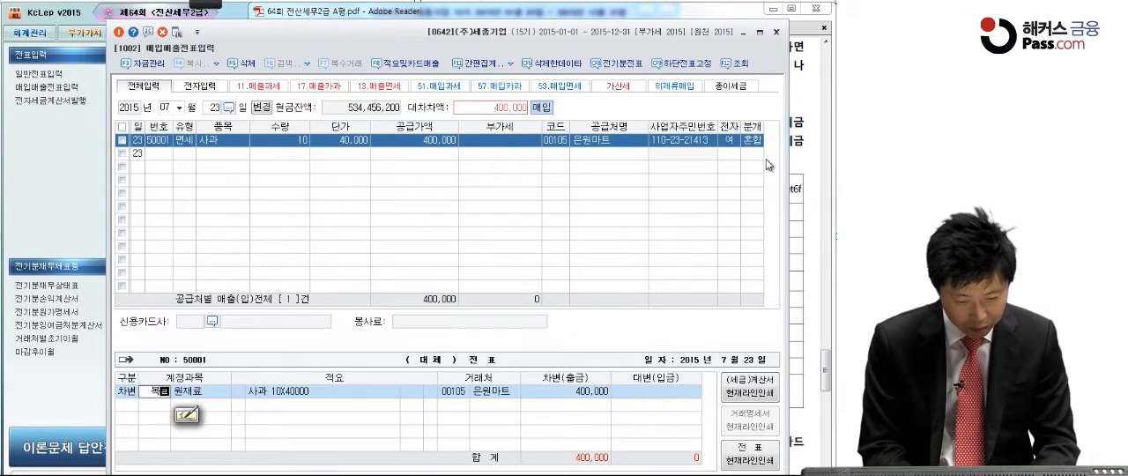
key(Return)
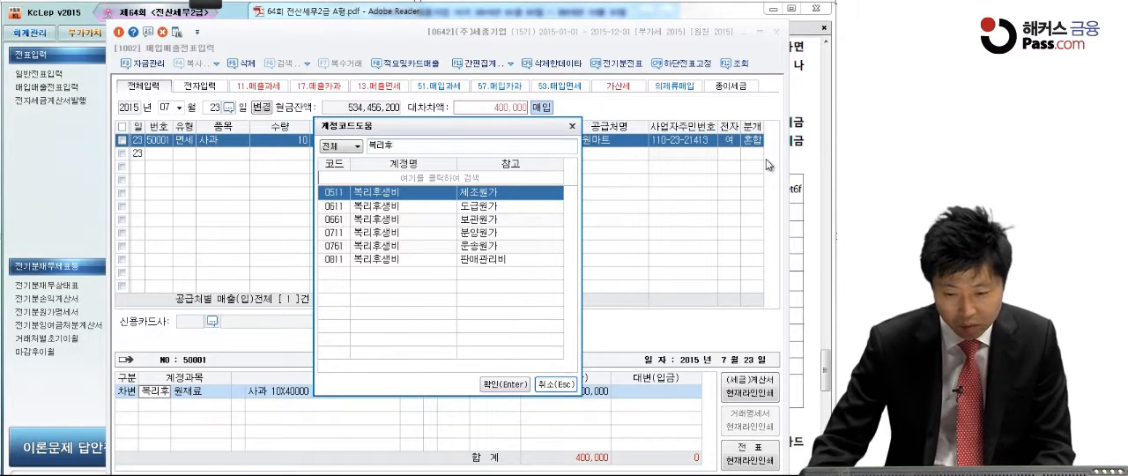
key(Return)
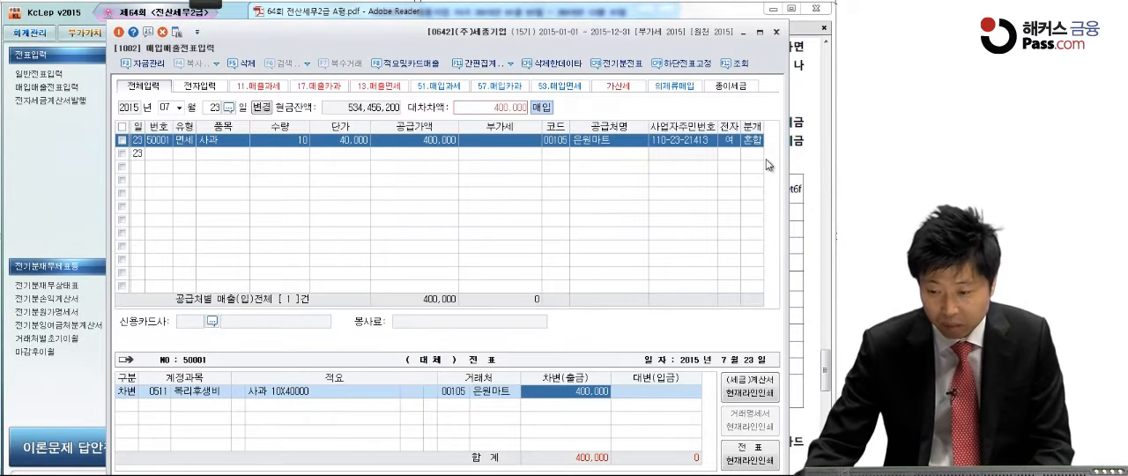
click(806, 104)
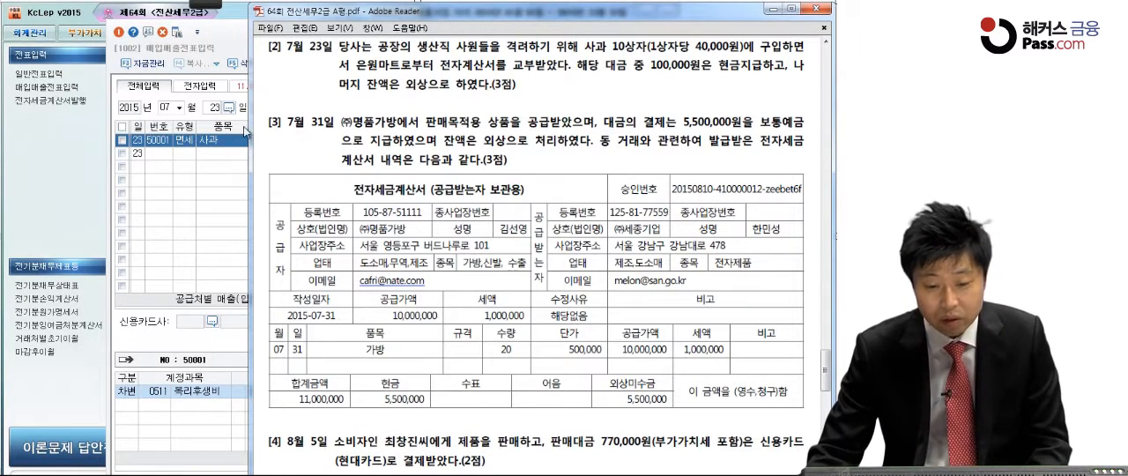
click(194, 392)
click(586, 398)
key(Return)
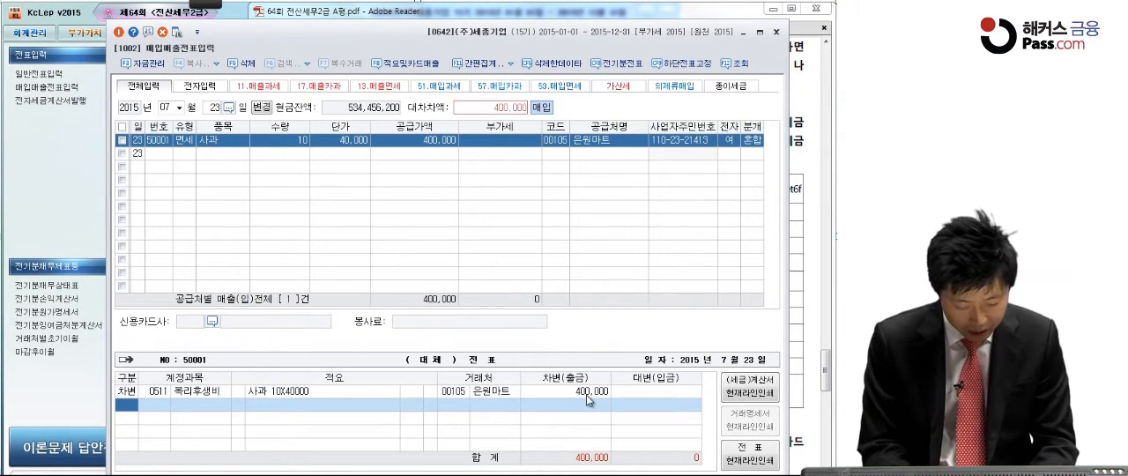
Step: Add a 대변 line to the July 23 entry for 현금 with an amount of 100,000
text(4)
key(Return)
text(미지)
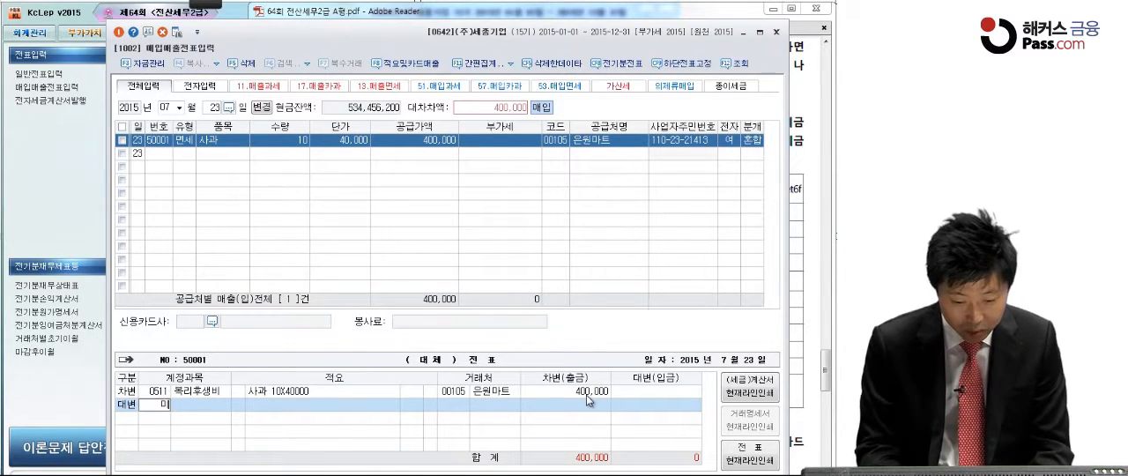
key(BackSpace)
key(BackSpace)
text(현금)
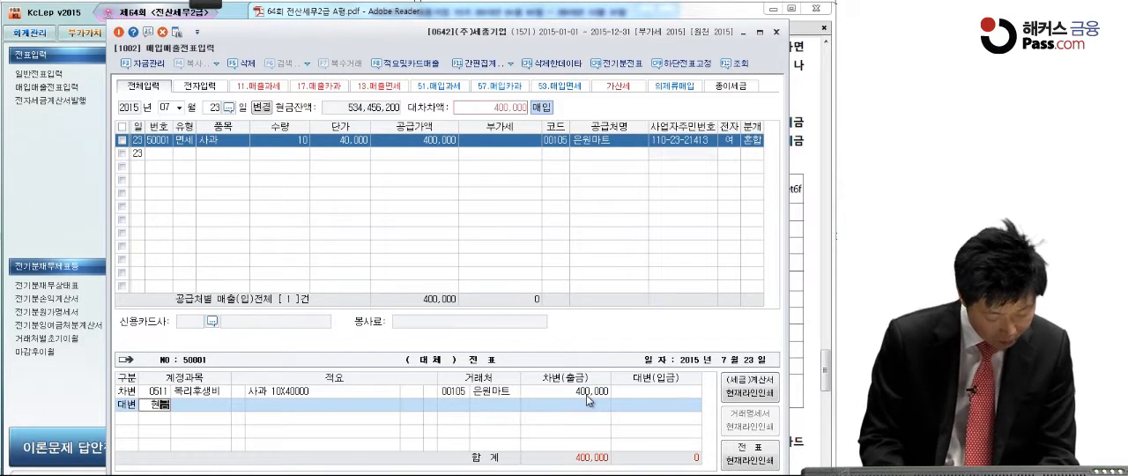
key(Return)
key(Return)
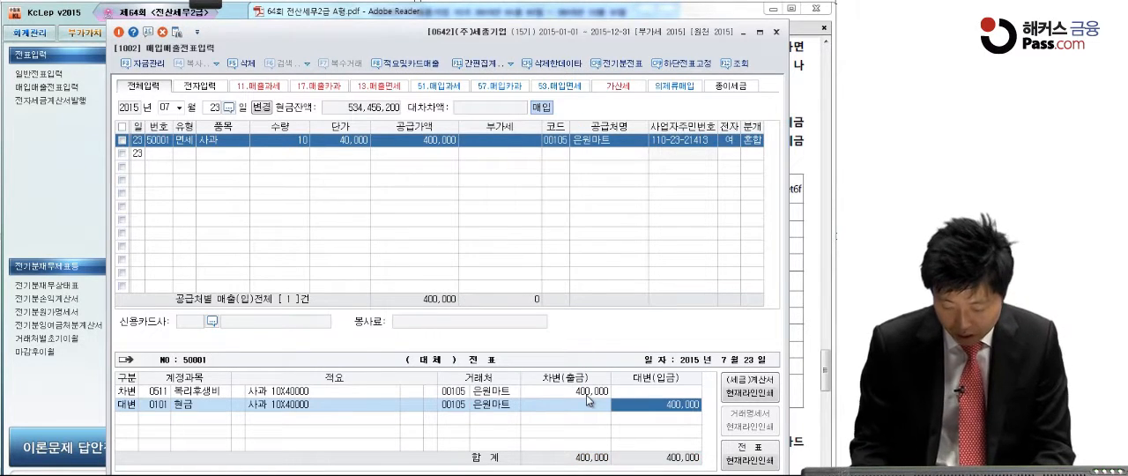
text(100000)
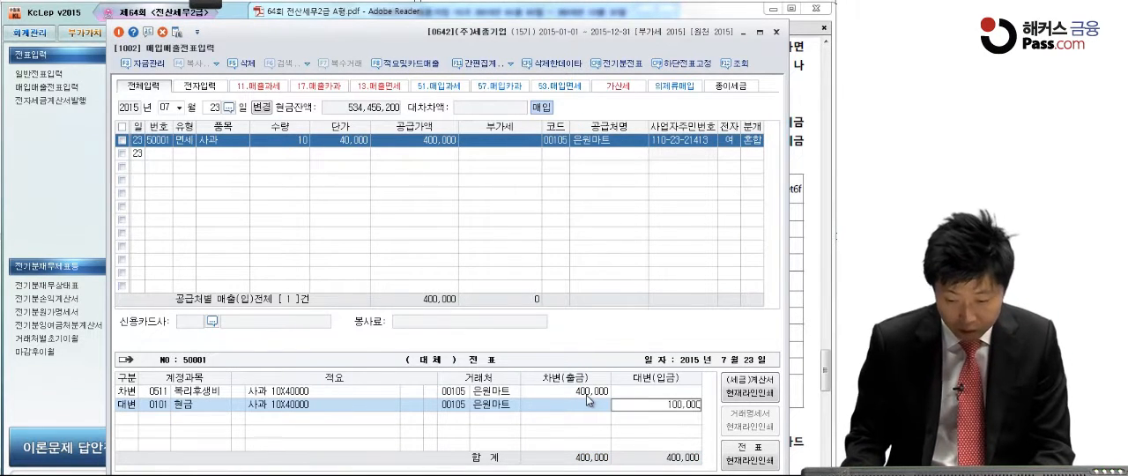
key(Return)
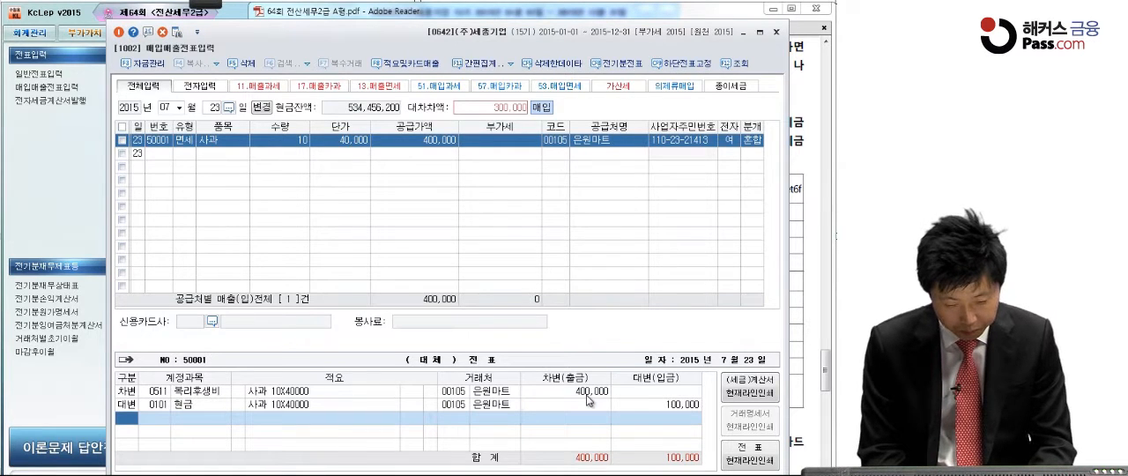
Step: Add a second 대변 line to the July 23 entry for 0253 미지급금 with the remaining 300,000
text(4미지)
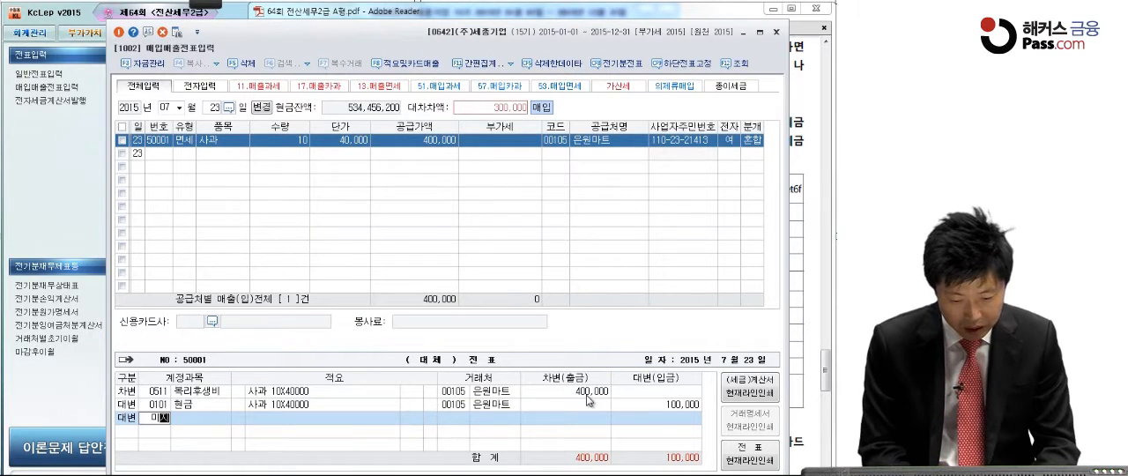
text(급)
key(Return)
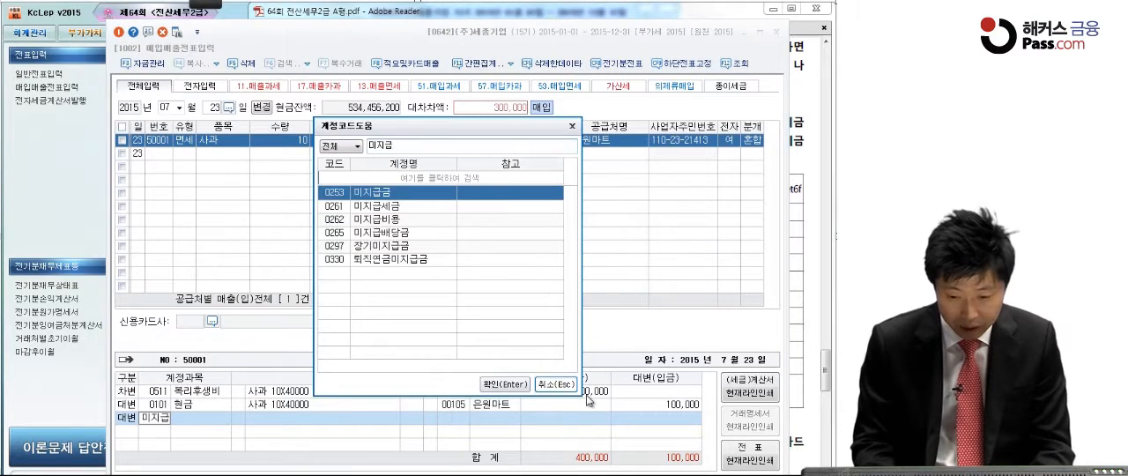
key(Return)
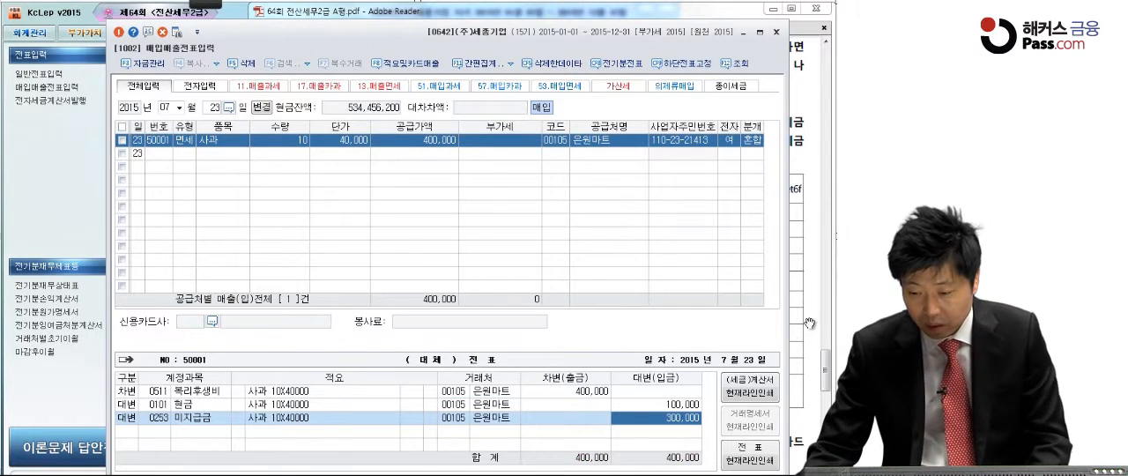
Step: Bring up question [3] in the exam PDF in Adobe Reader and mark 5,500,000원 and 외상 with the pen
click(809, 323)
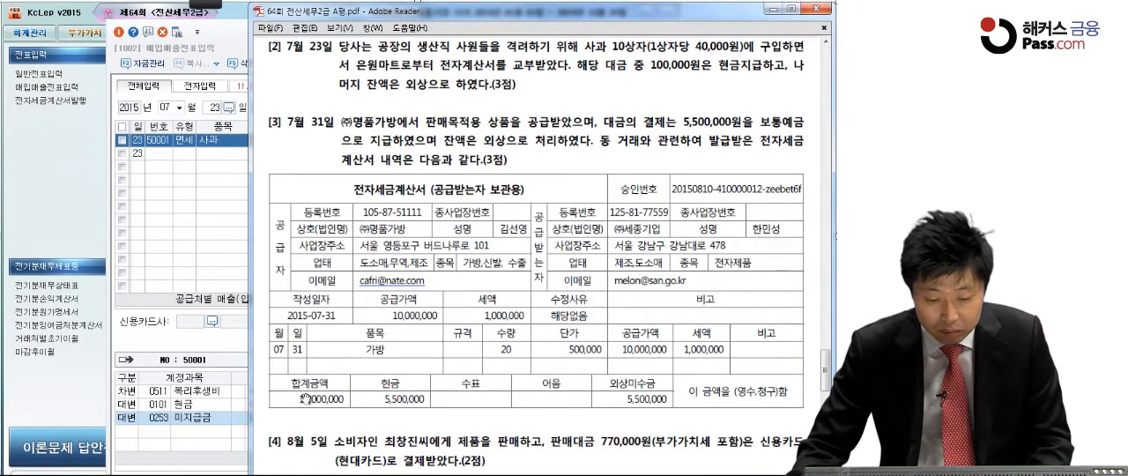
scroll(392, 407, down, 2)
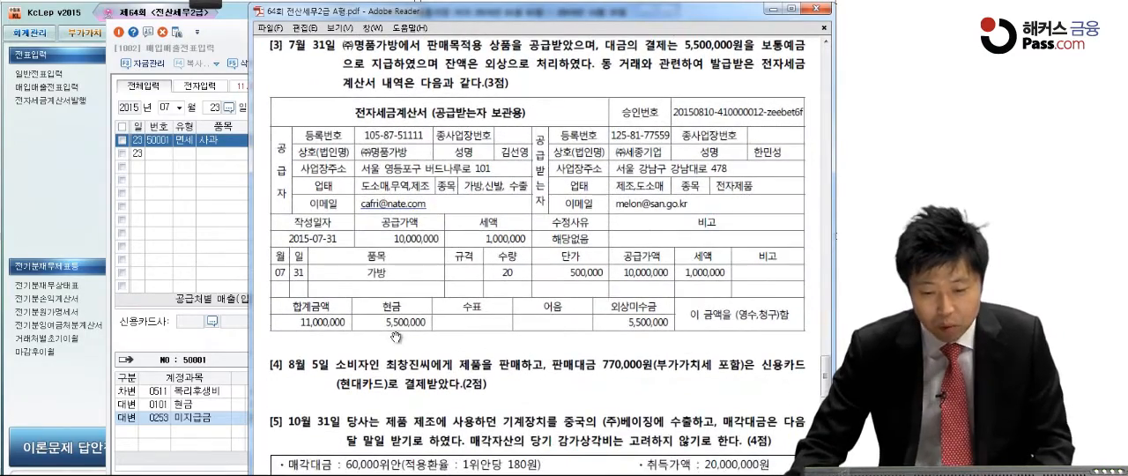
click(203, 4)
click(11, 22)
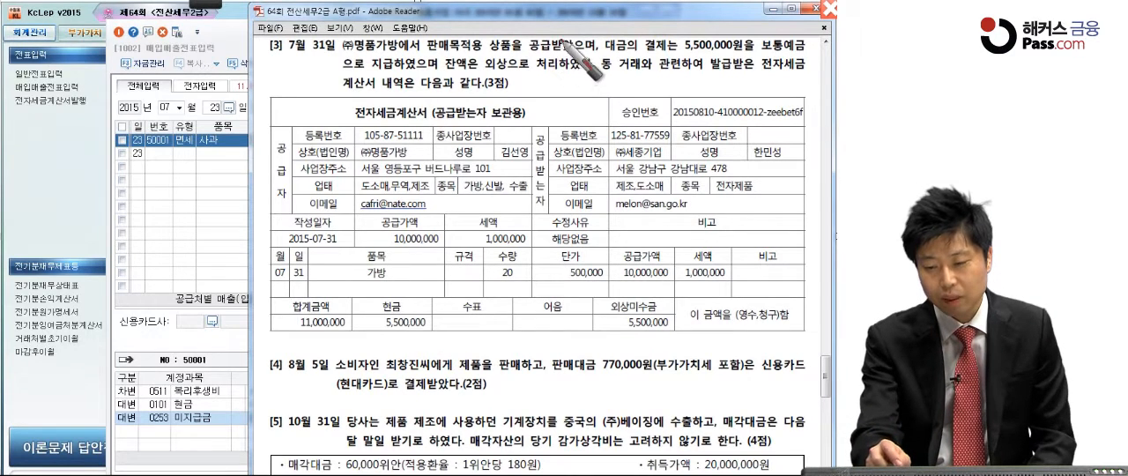
drag(683, 57, 746, 56)
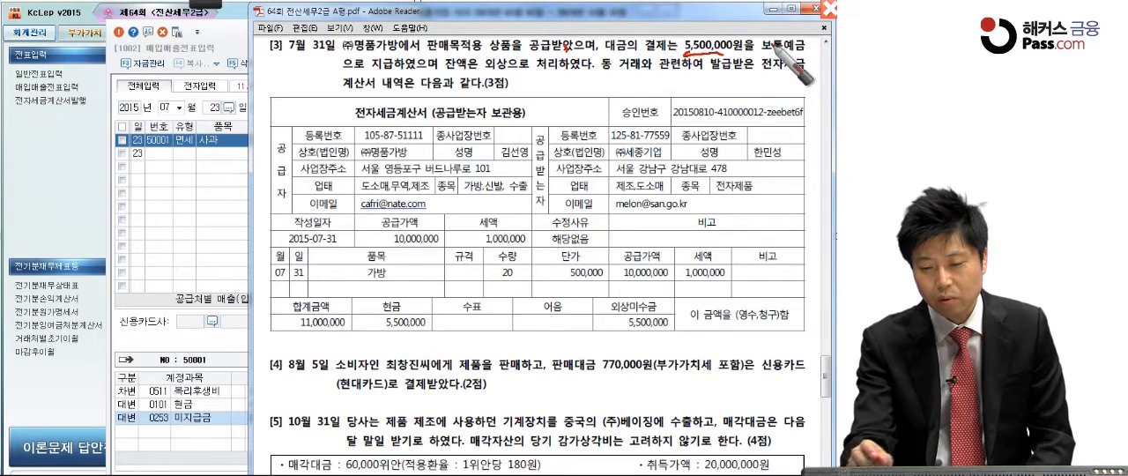
drag(496, 77, 529, 73)
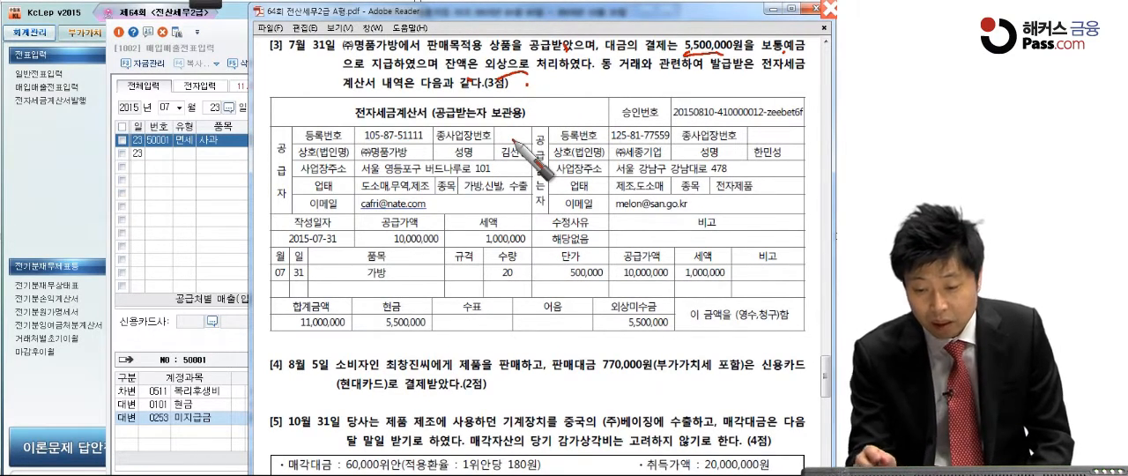
Step: Circle ㈜세종기업 and underline the 세액 1,000,000 in the 전자세금계산서, and write a circled 51 beside question [3]
mouse_move(691, 153)
mouse_down()
mouse_move(610, 158)
mouse_move(692, 150)
mouse_up()
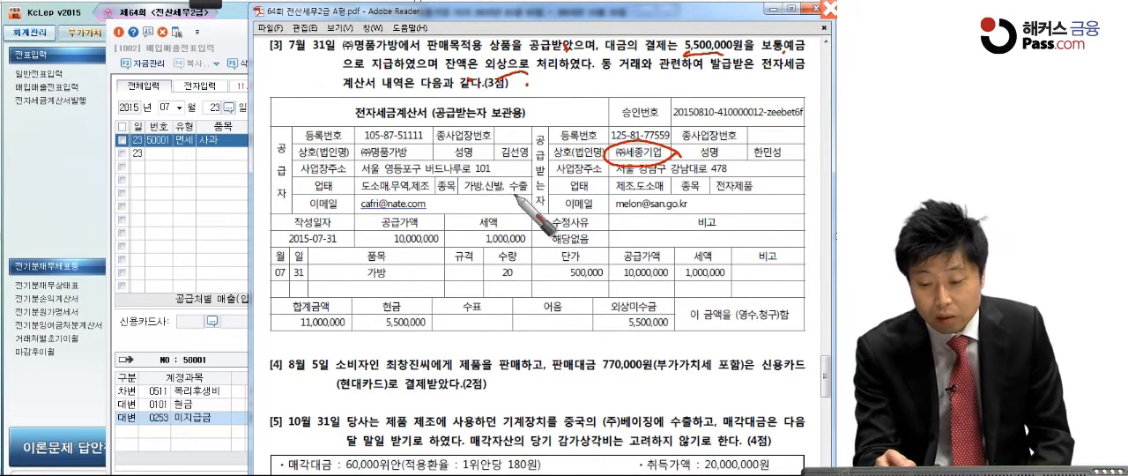
drag(681, 280, 722, 275)
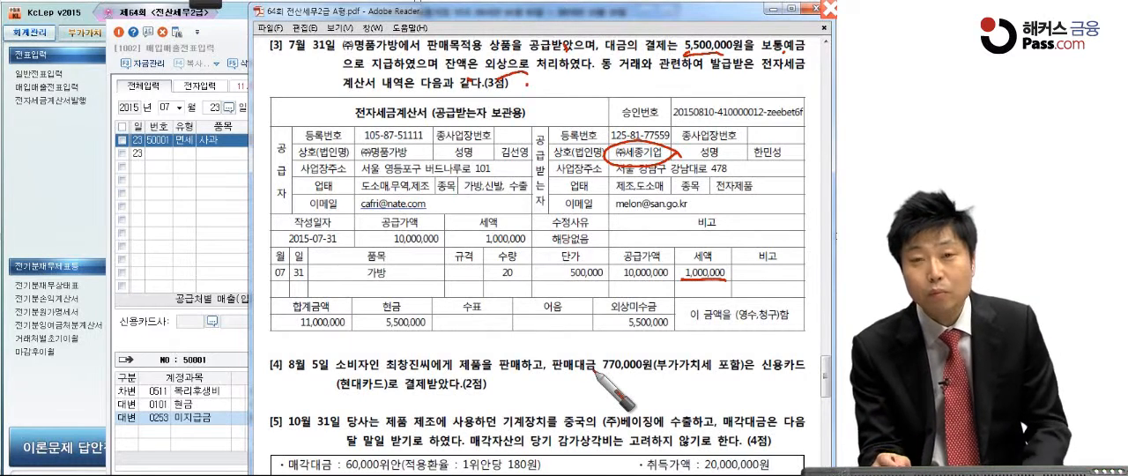
mouse_move(284, 77)
mouse_down()
mouse_move(315, 70)
mouse_move(273, 71)
mouse_move(282, 118)
mouse_up()
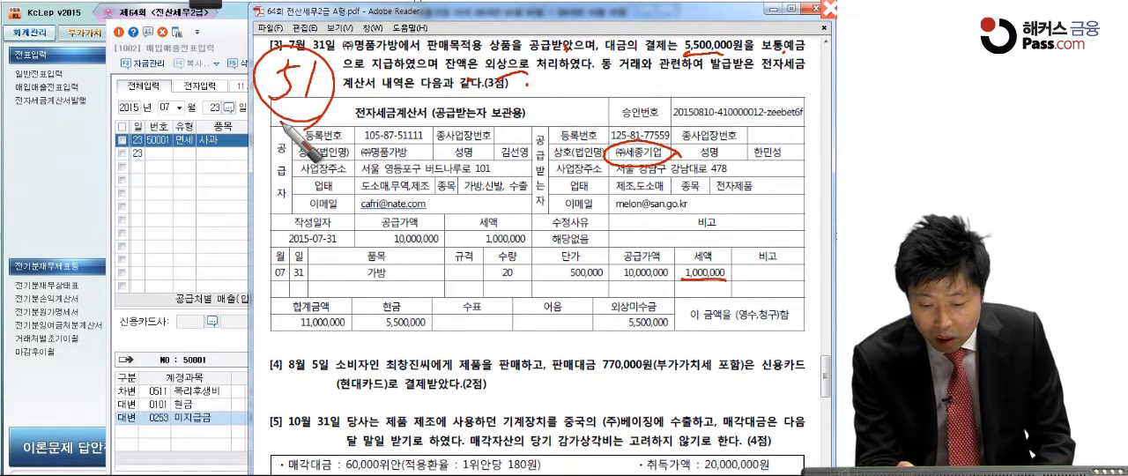
Step: Mark the 합계금액 11,000,000, the 현금 and 외상미수금 amounts of 5,500,000, and the word 상품 in question [3]
drag(287, 332, 343, 329)
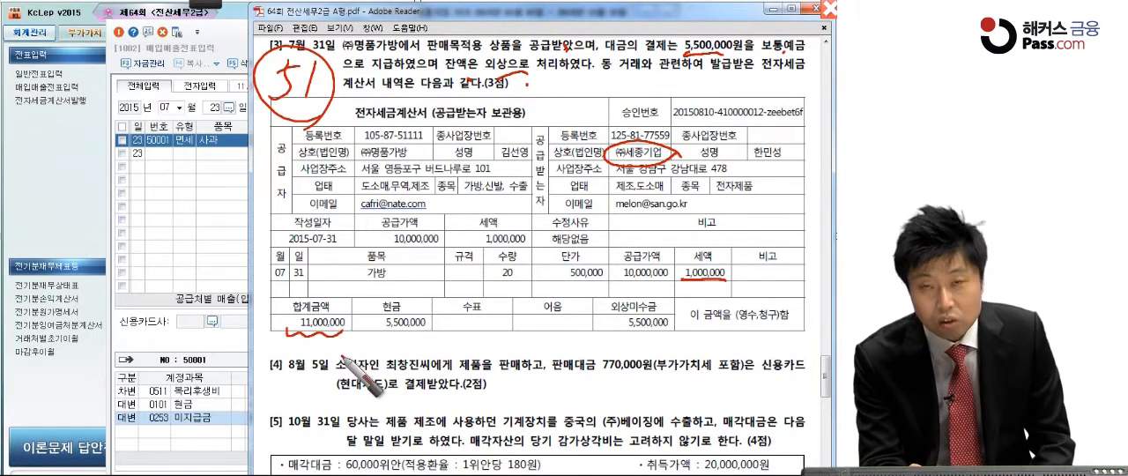
drag(441, 322, 428, 335)
drag(684, 318, 669, 331)
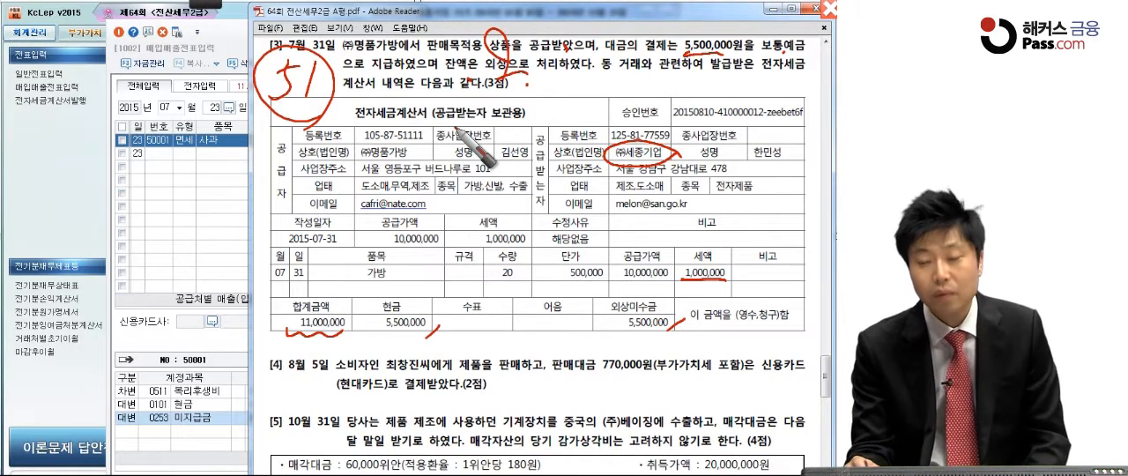
mouse_move(595, 319)
mouse_down()
mouse_move(669, 319)
mouse_move(682, 331)
mouse_up()
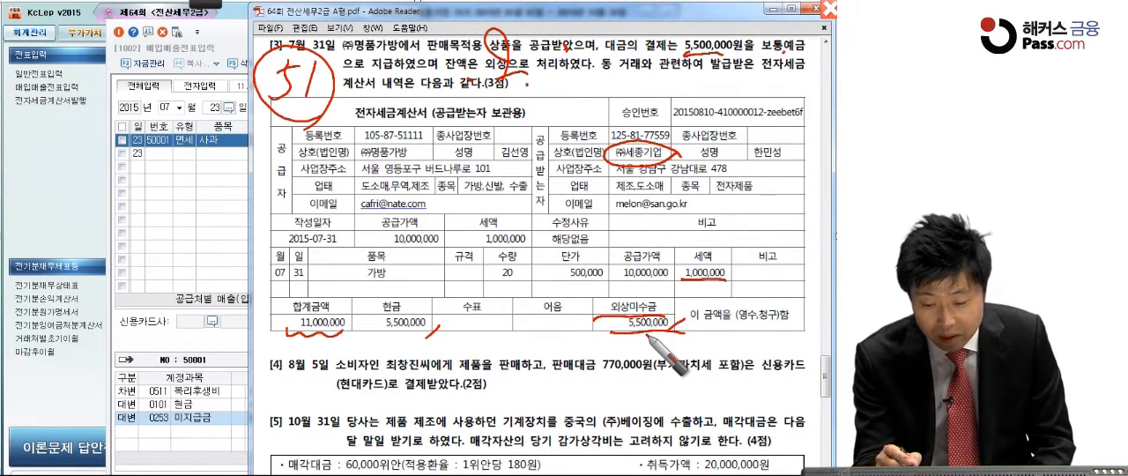
Step: Underline 가방, the 수량 20 and the 단가 500,000 in the 전자세금계산서, and leave the pen mode
drag(357, 274, 399, 277)
drag(494, 277, 615, 277)
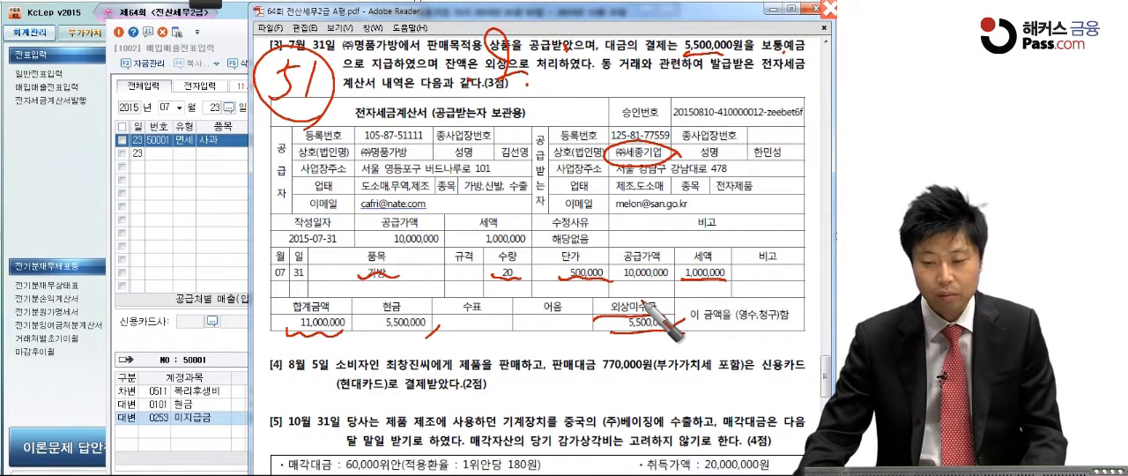
key(Escape)
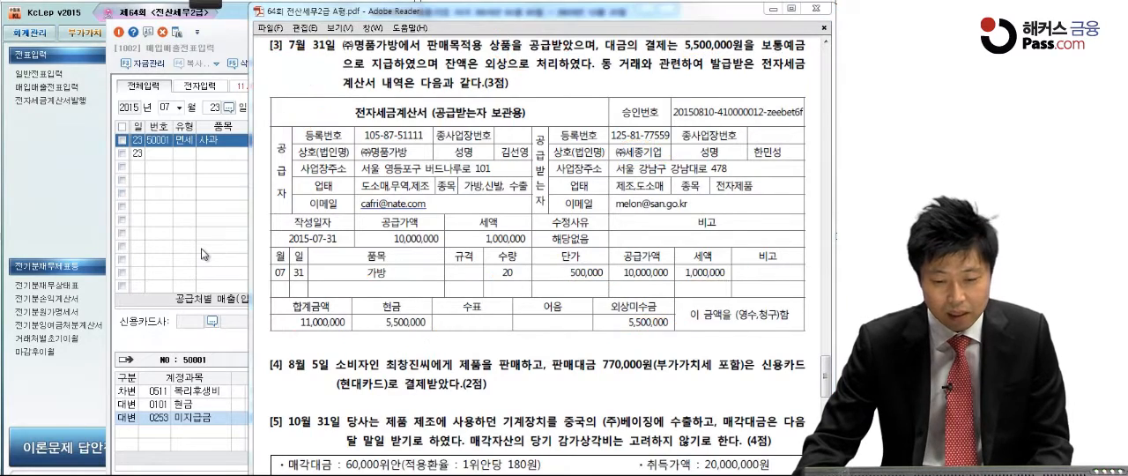
Step: Return to 매입매출전표입력 in KcLep and start a July 31 line with type 51 과세
click(201, 254)
text(31)
key(Return)
text(51)
key(Return)
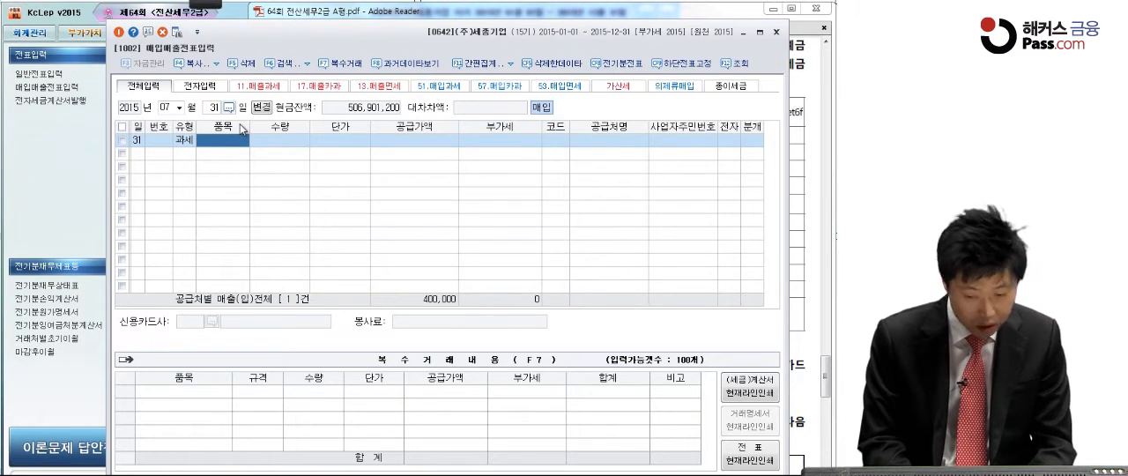
Step: Enter the item 가방 with a 수량 of 20 and a 단가 of 500,000 on the July 31 line
text(가람)
key(Return)
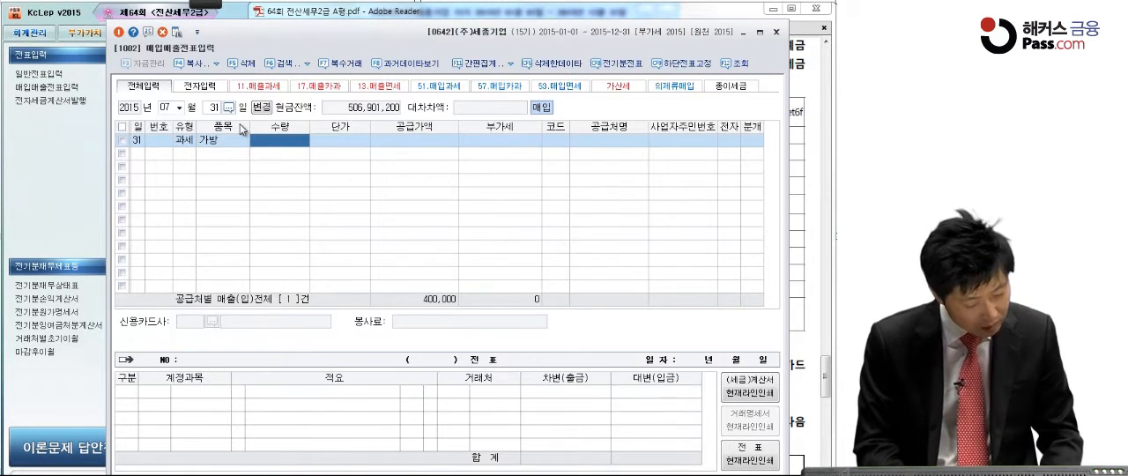
text(20)
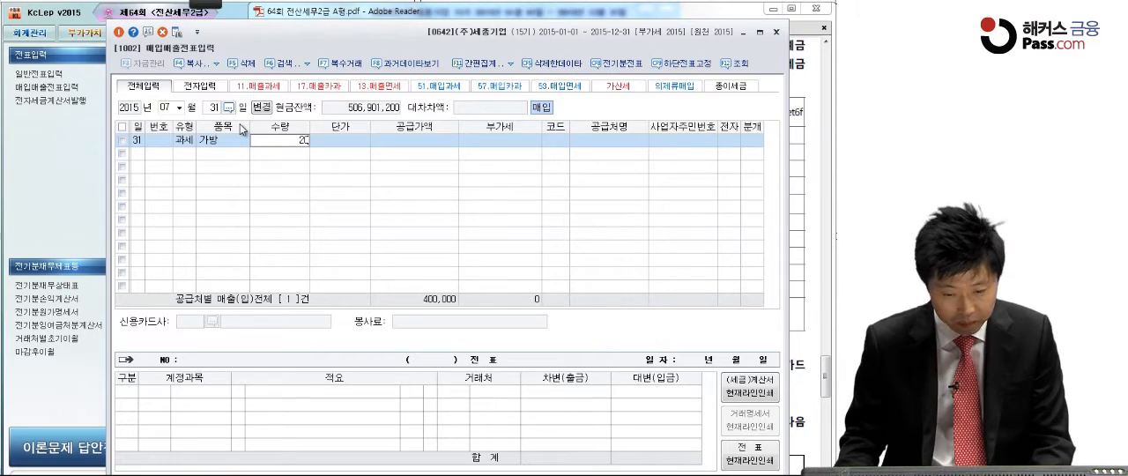
key(Return)
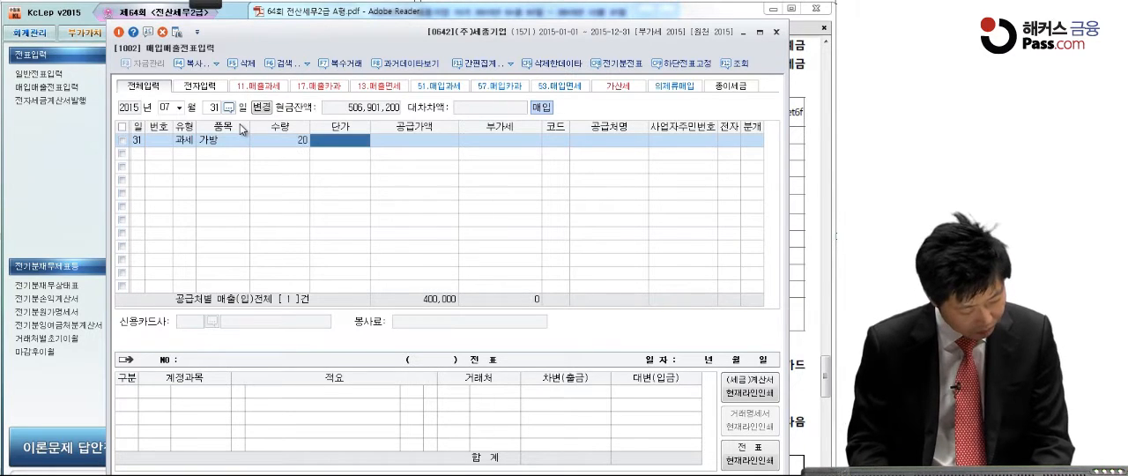
text(500000)
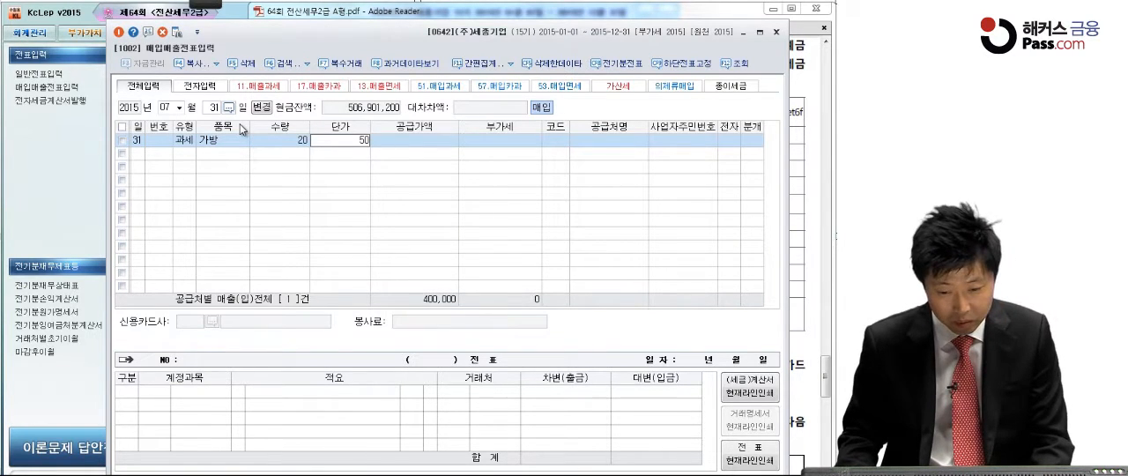
key(Return)
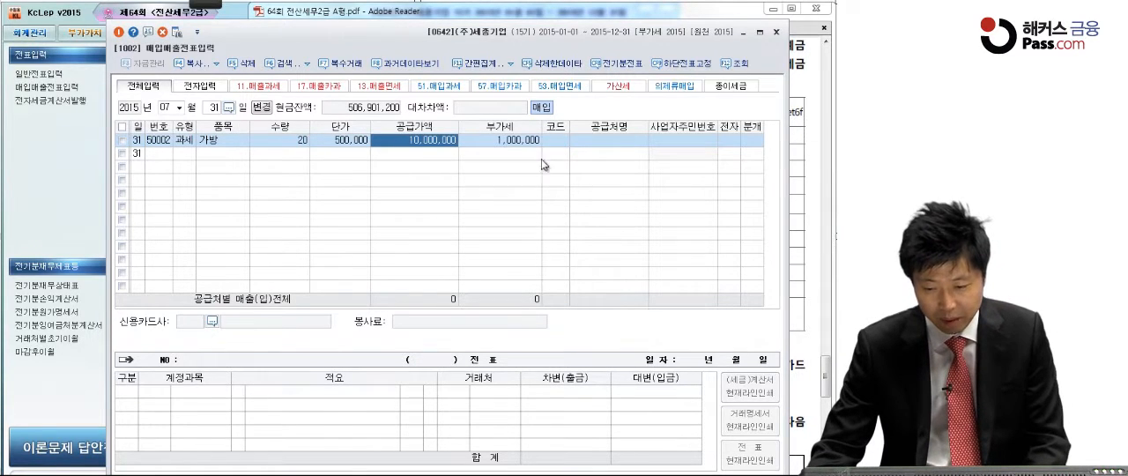
Step: Assign the supplier (주)명품가방 to the 가방 line, set 전자 to 여 and 분개 to 혼합
click(562, 143)
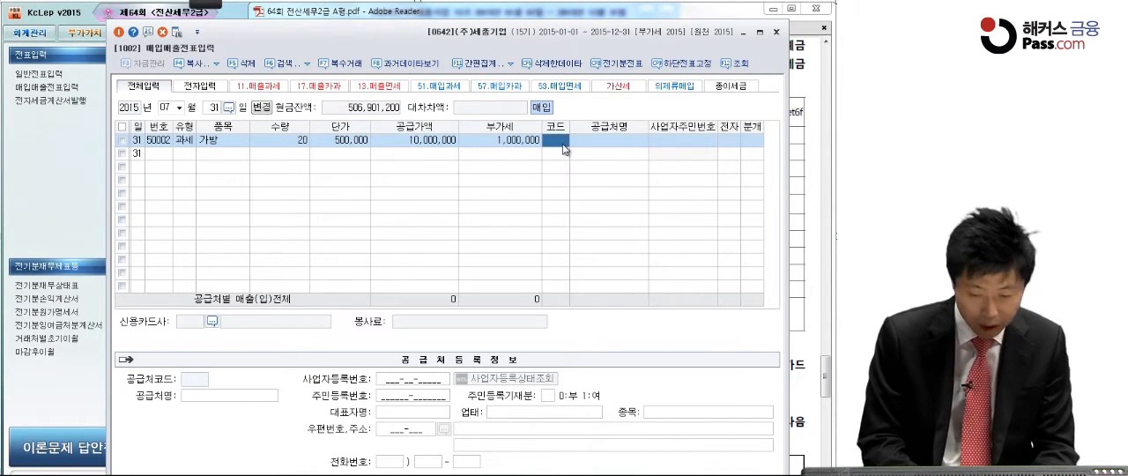
text(명품)
key(Return)
key(Return)
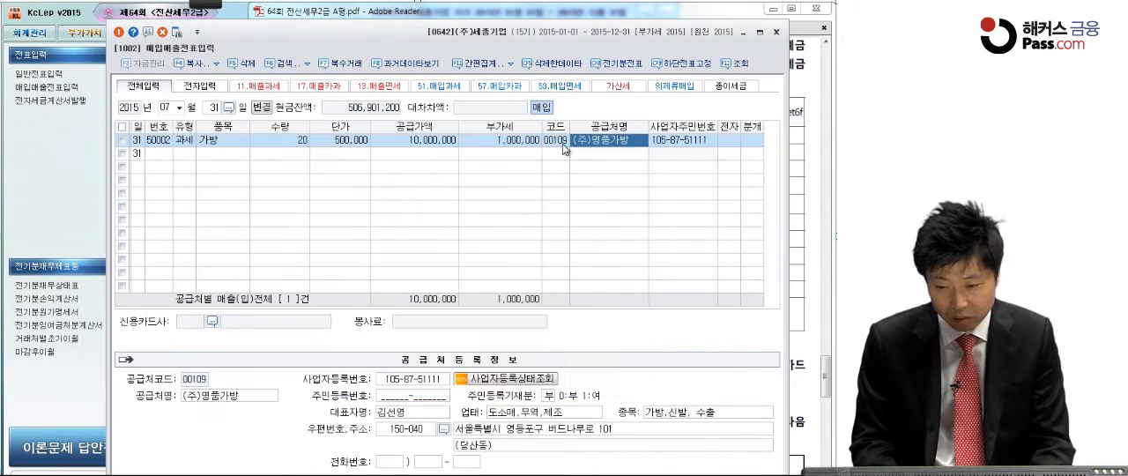
key(Return)
text(1)
key(Return)
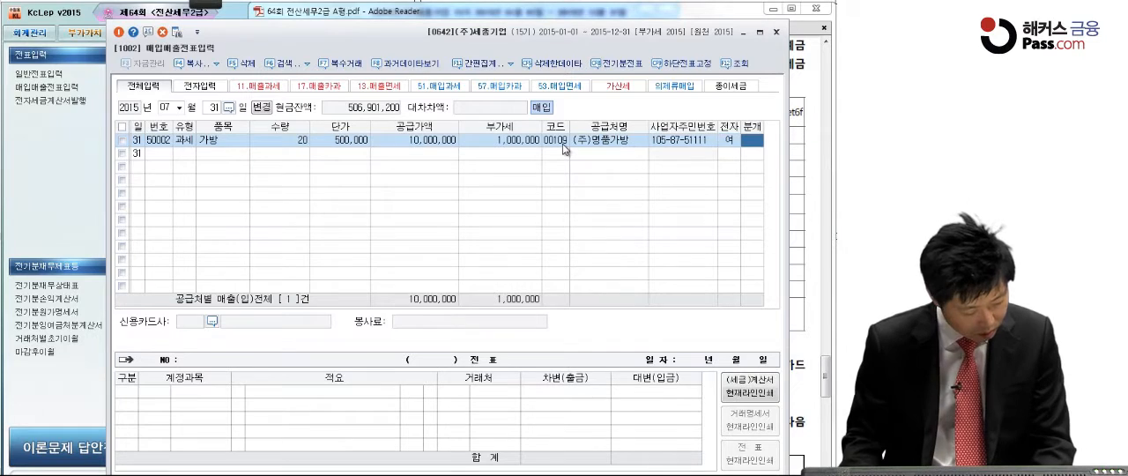
text(3)
Step: Change the 원재료 debit account in the journal entry to 상품, keeping its amount
key(Return)
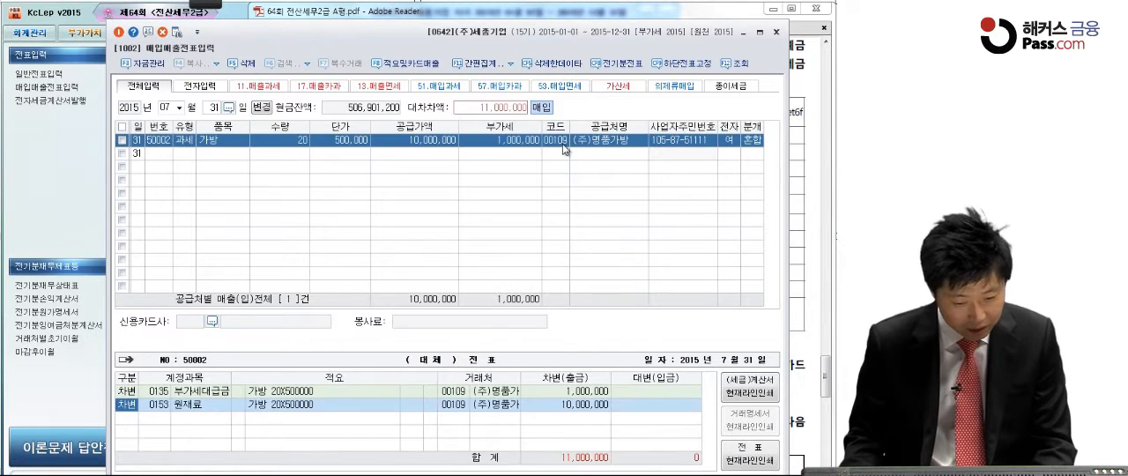
key(Return)
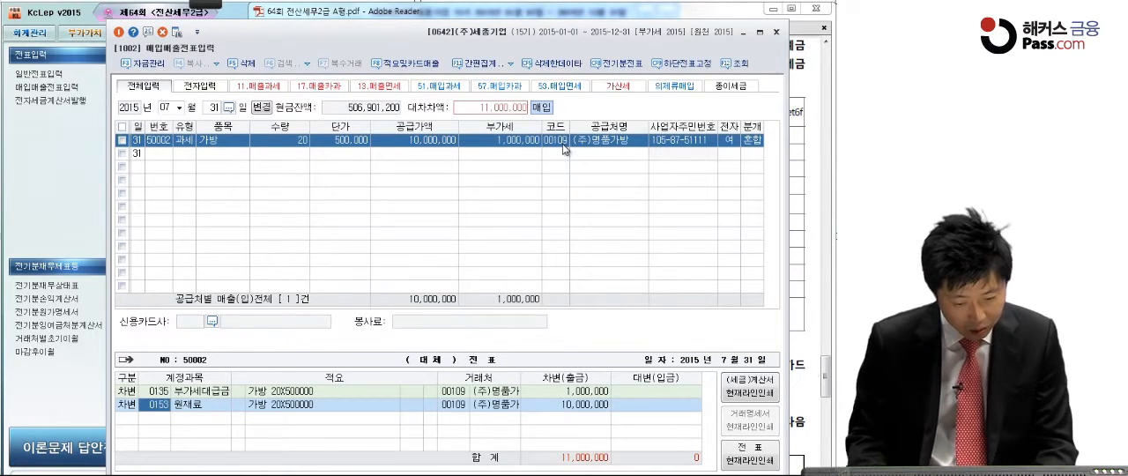
text(상품)
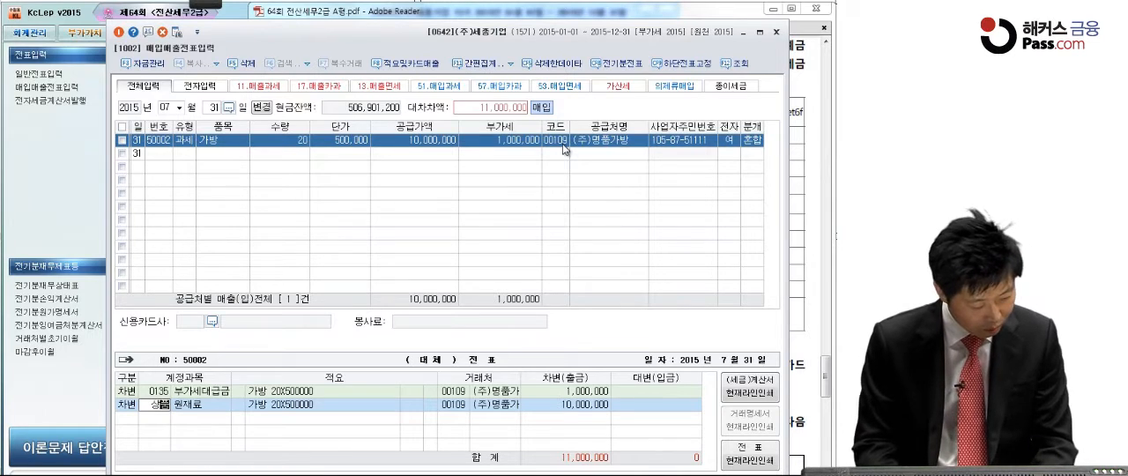
key(Return)
key(Return)
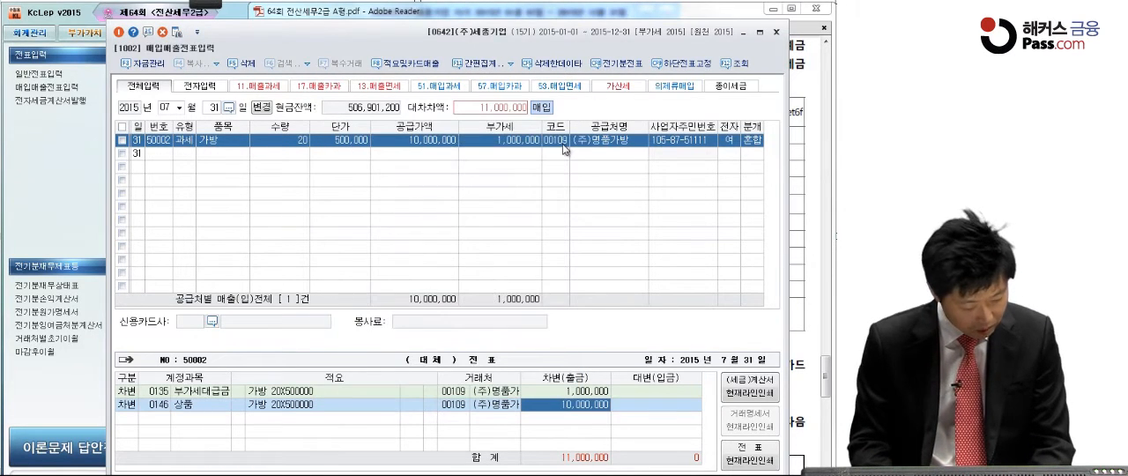
Step: Add a 대변 line for 현금 with an amount of 5,500,000 to the journal entry
key(Return)
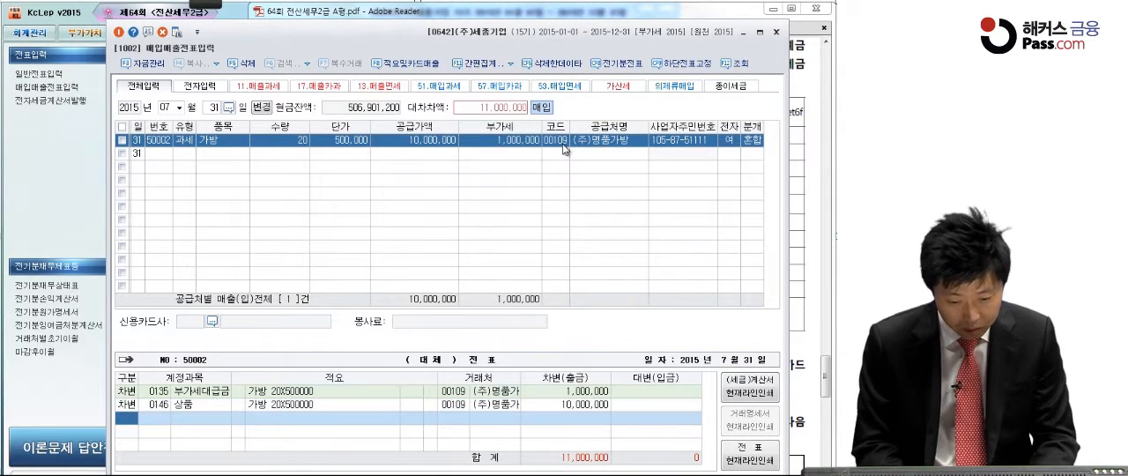
text(4)
key(Return)
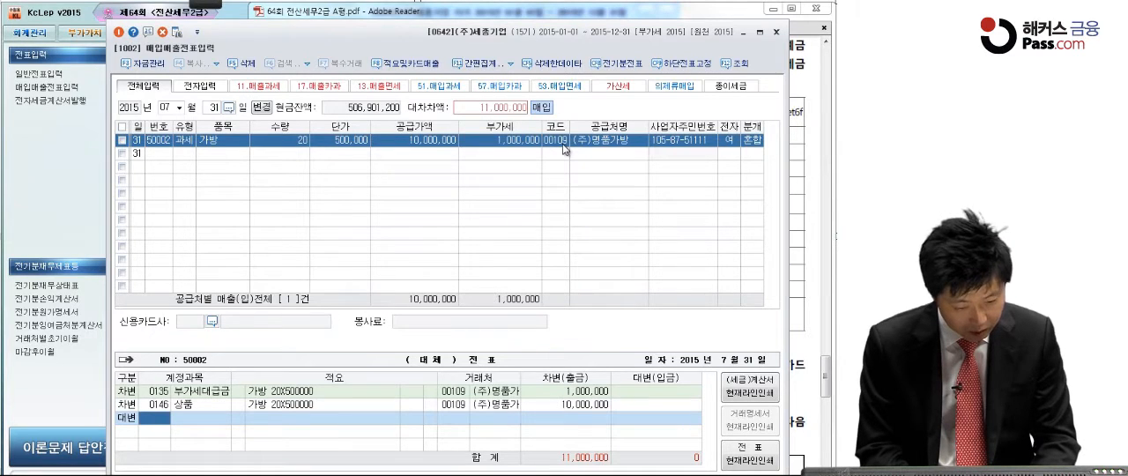
text(현금)
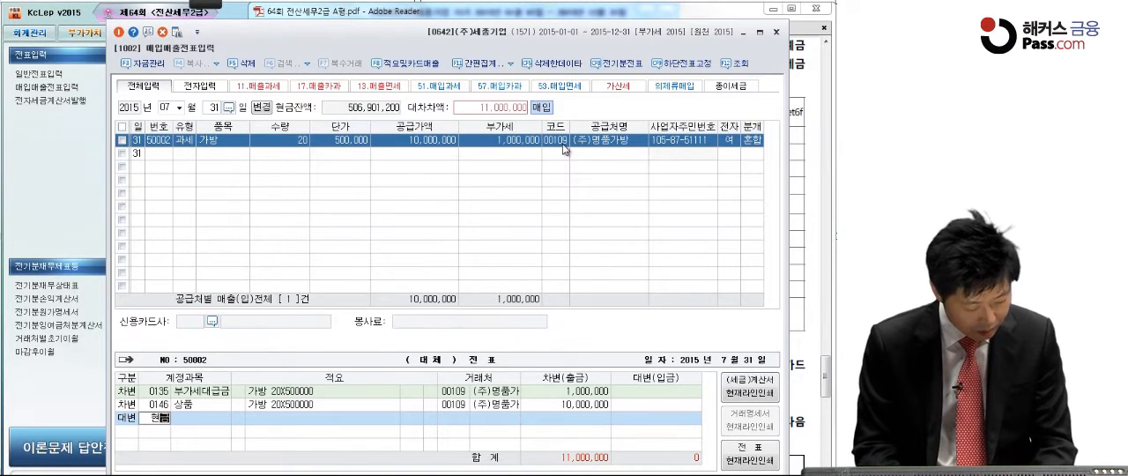
key(Return)
key(Return)
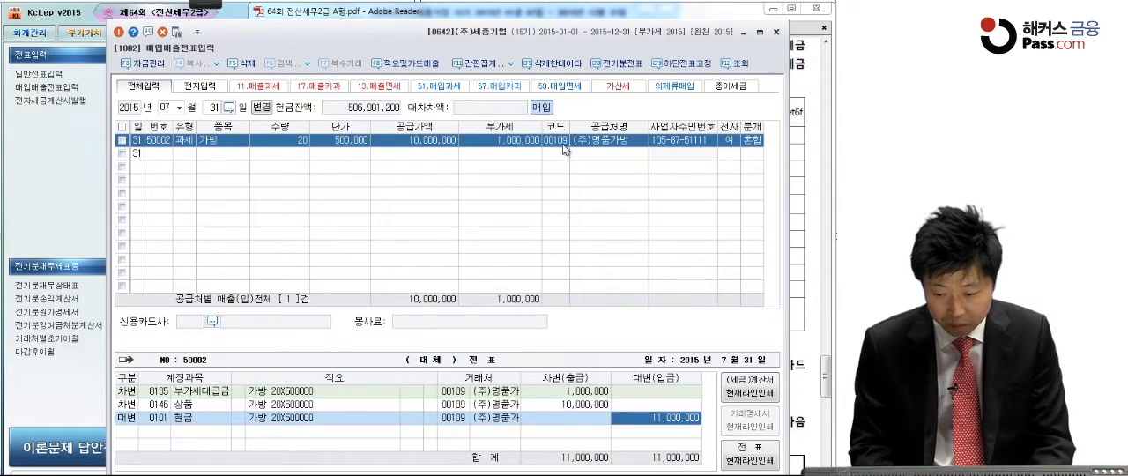
text(5)
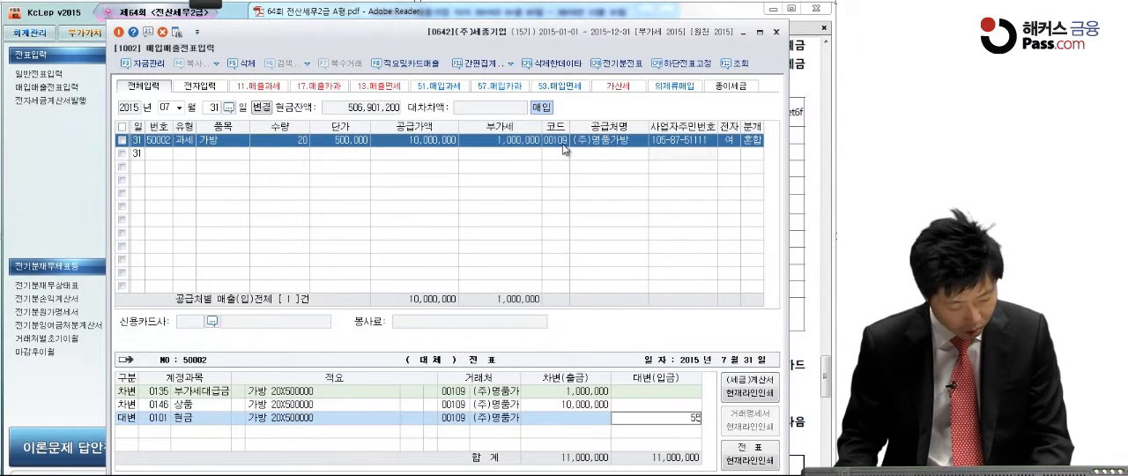
text(,500,000)
key(Return)
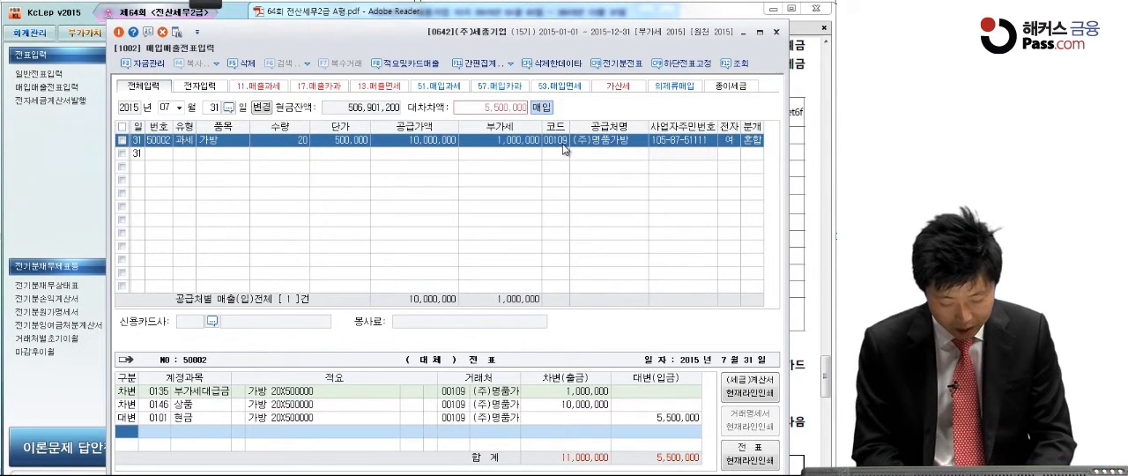
Step: Add a 대변 line for 외상매입금 covering the remaining 5,500,000 in the journal entry
text(4)
key(Return)
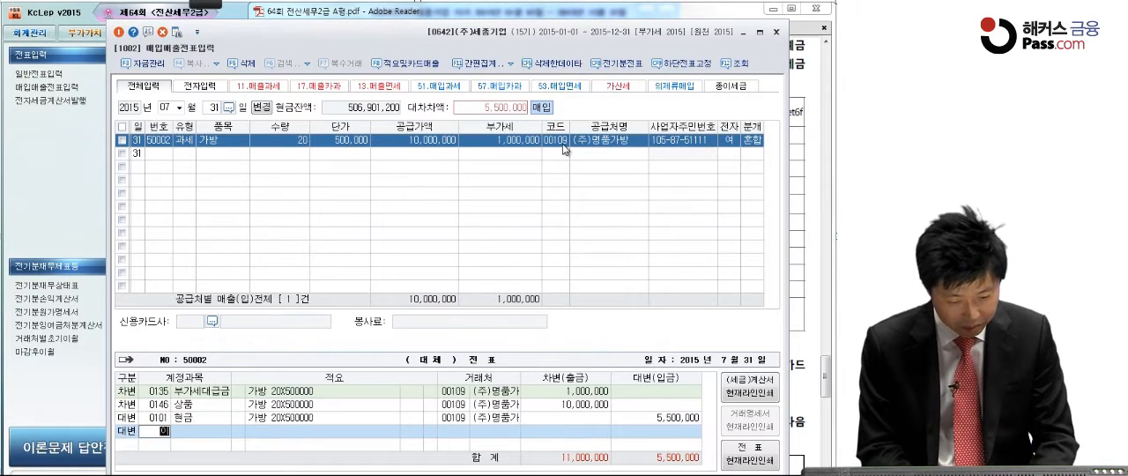
text(외상매)
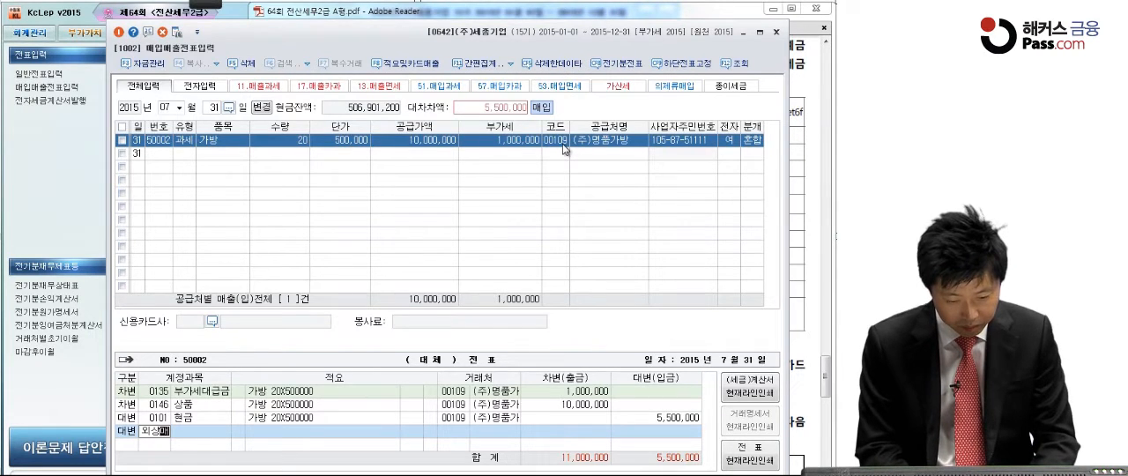
key(Return)
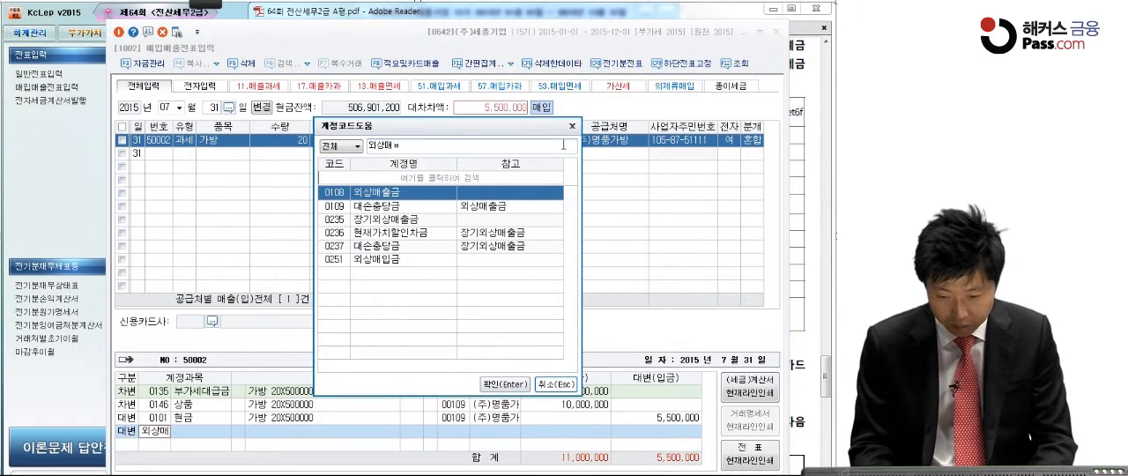
text(입)
key(Return)
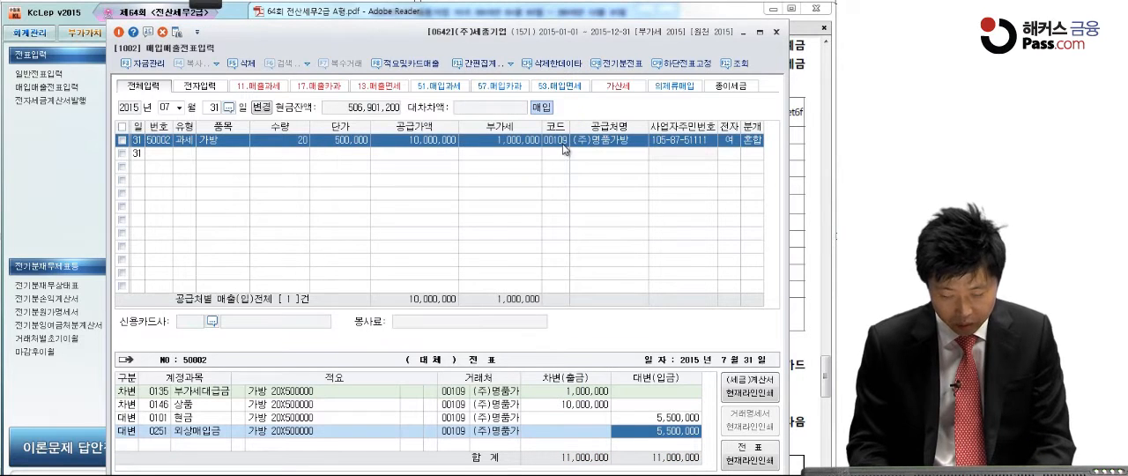
Step: Switch to the exam PDF in Adobe Reader and pen-mark 770,000원, 포함 and 결제 in question [4]
click(808, 181)
scroll(700, 331, down, 5)
scroll(700, 330, down, 4)
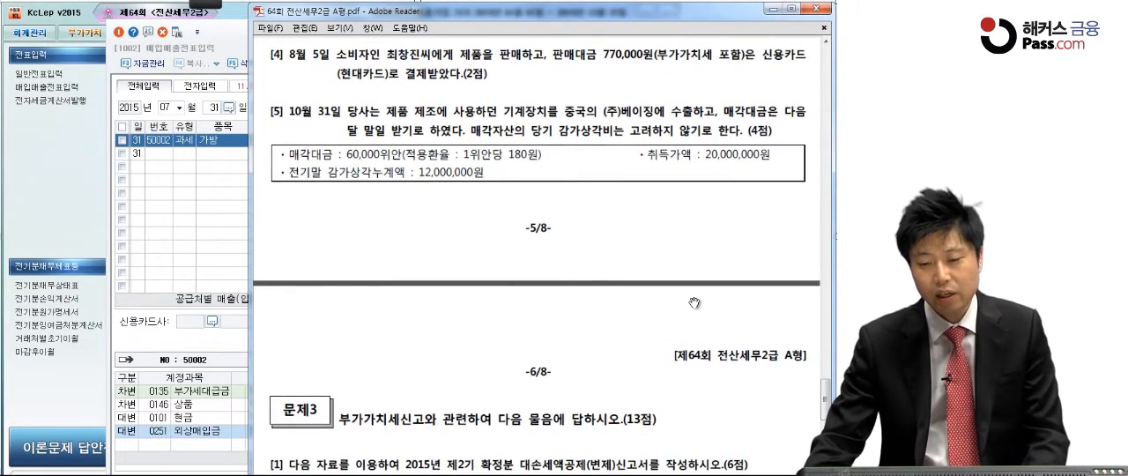
click(219, 4)
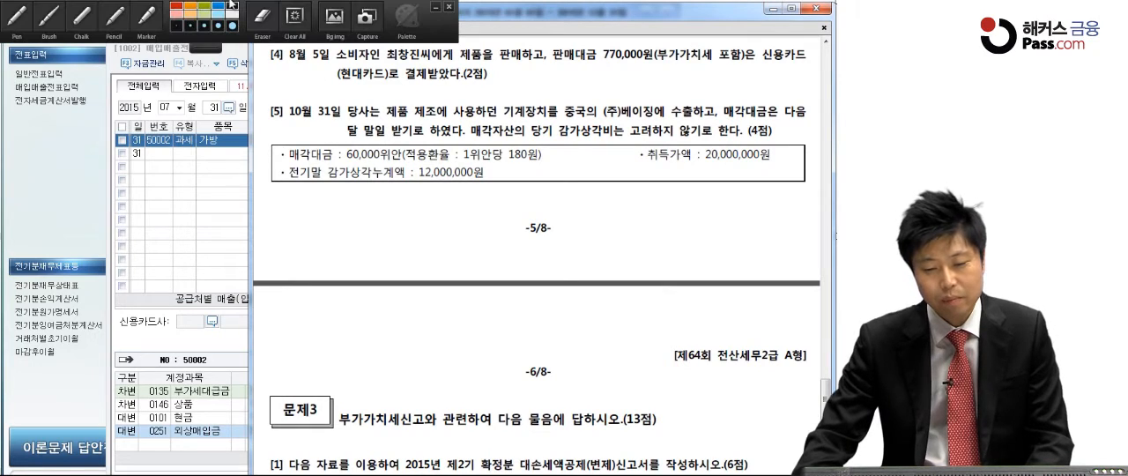
click(30, 27)
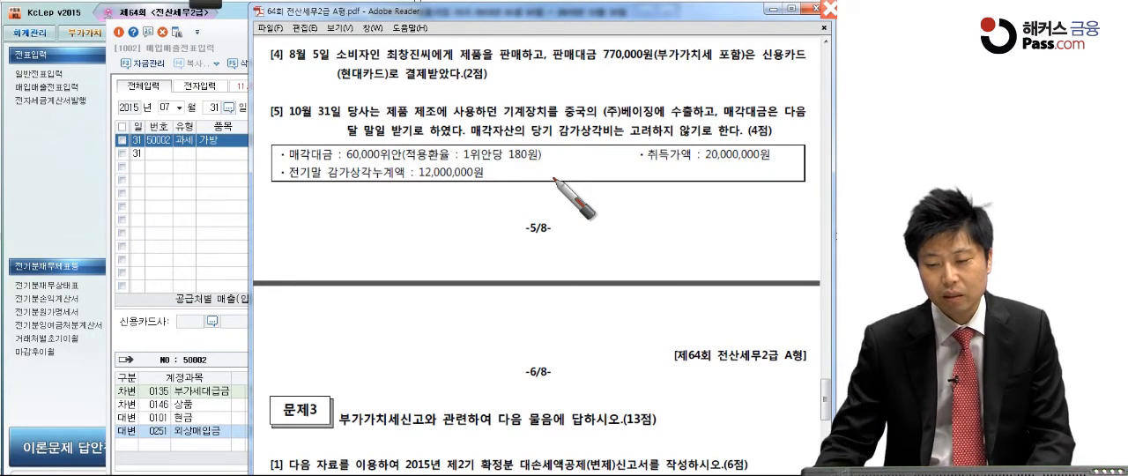
click(728, 68)
click(615, 75)
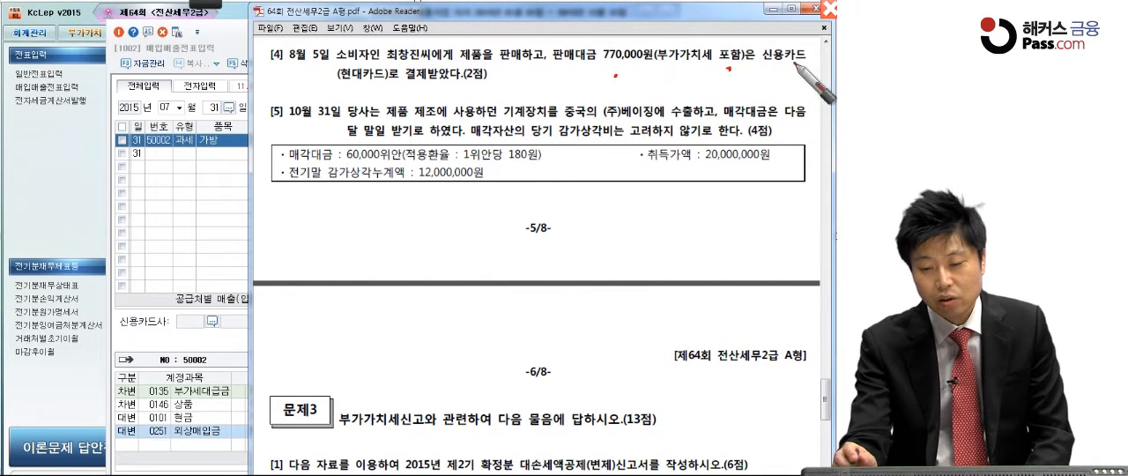
drag(404, 82, 444, 83)
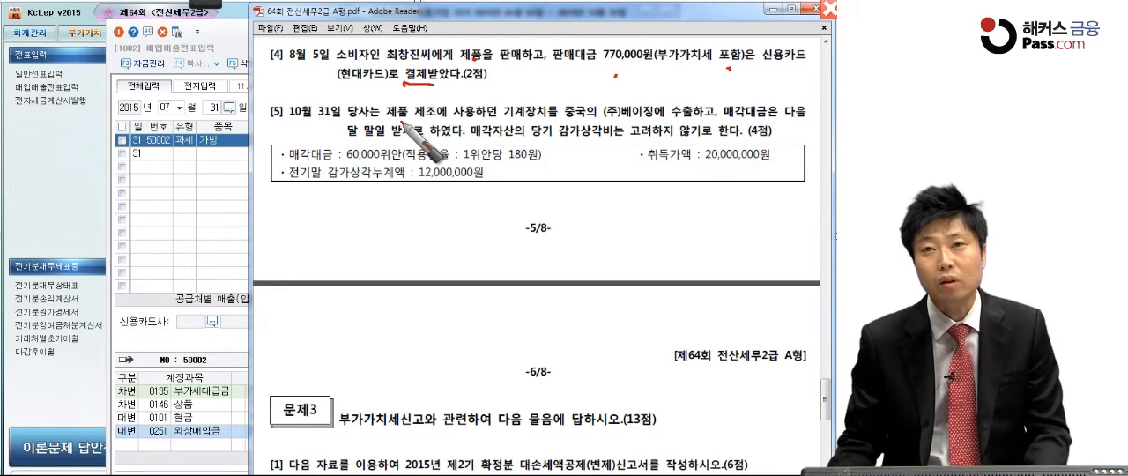
Step: Underline 제품을 판매, write a circled 카과, and mark the consumer's name and 현대카드 in question [4]
drag(528, 83, 629, 82)
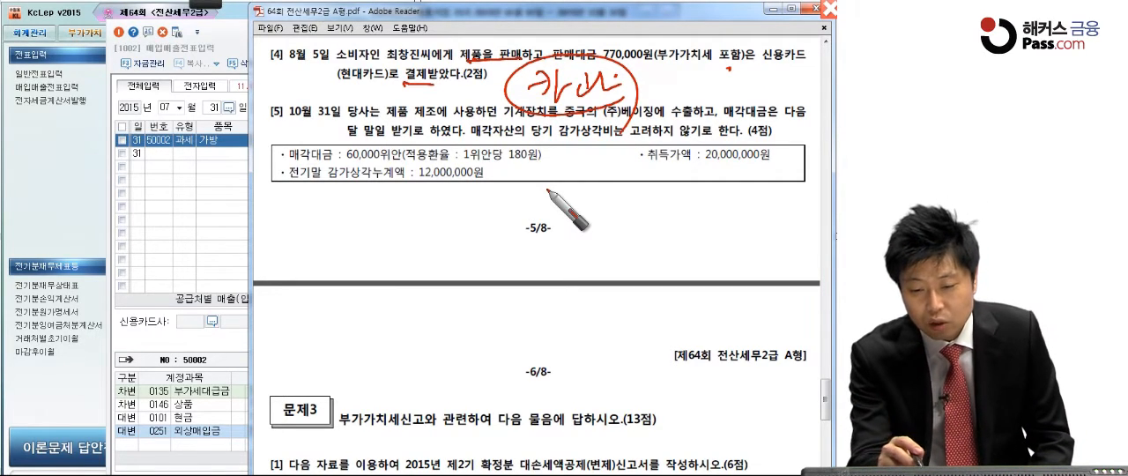
drag(377, 58, 421, 59)
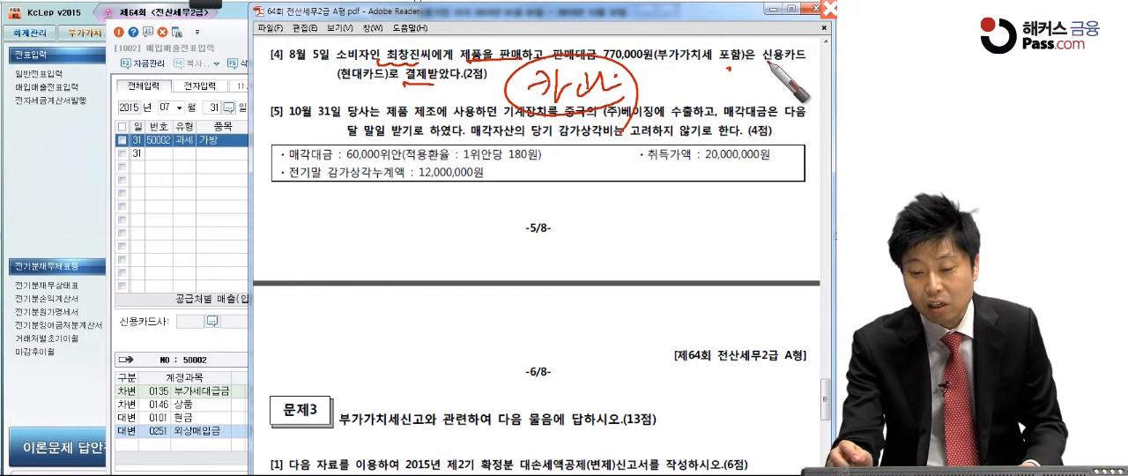
drag(329, 87, 388, 86)
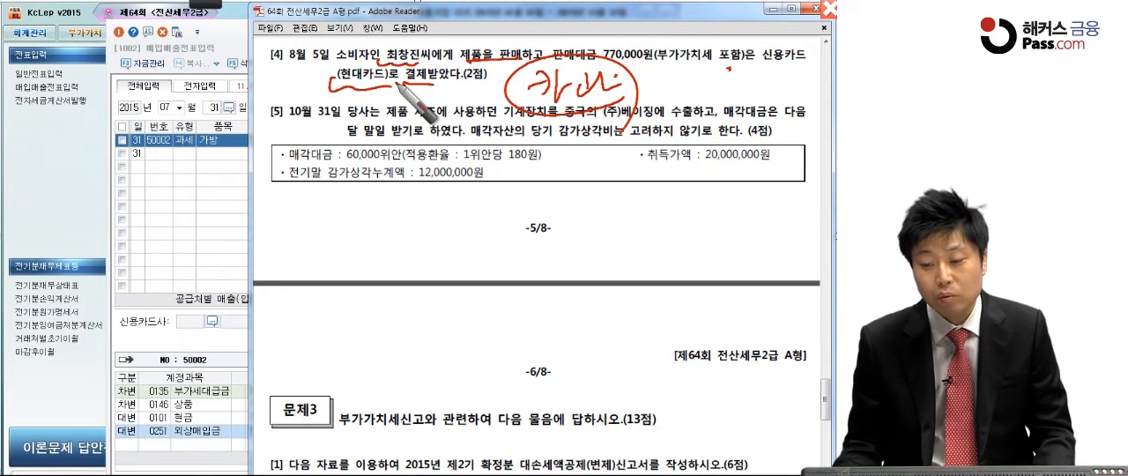
mouse_move(403, 60)
mouse_down()
mouse_move(381, 58)
mouse_move(426, 53)
mouse_up()
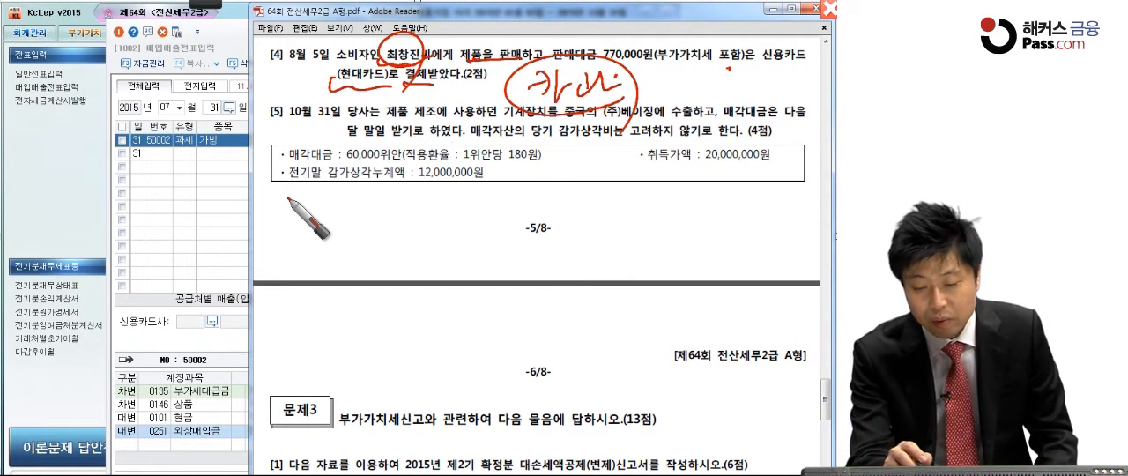
drag(330, 95, 375, 109)
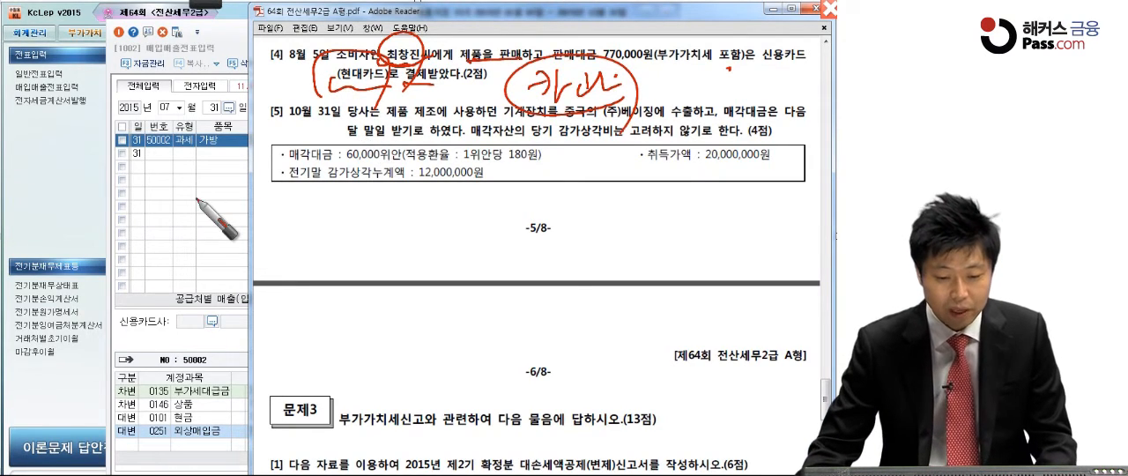
Step: Return to 매입매출전표입력 in KcLep and set the entry date to August 5
click(195, 198)
click(178, 107)
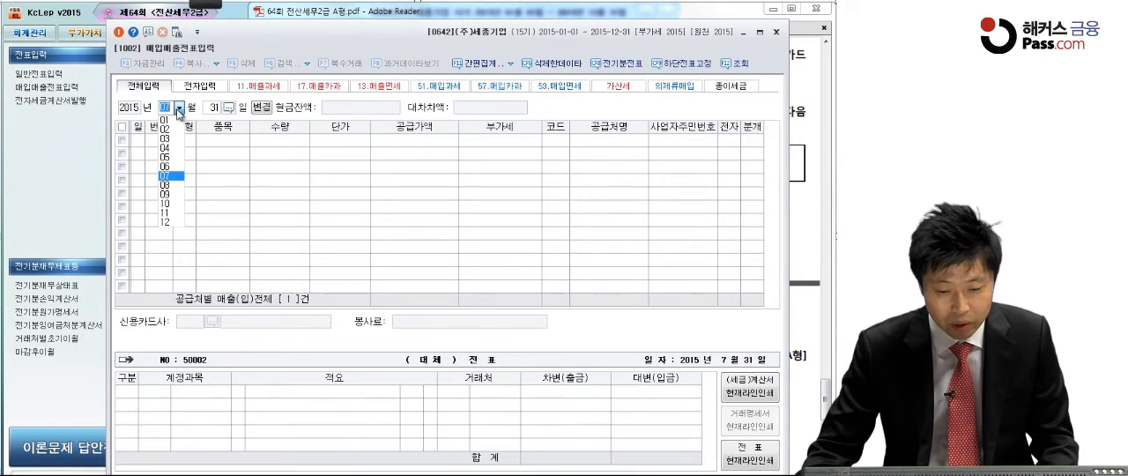
click(175, 189)
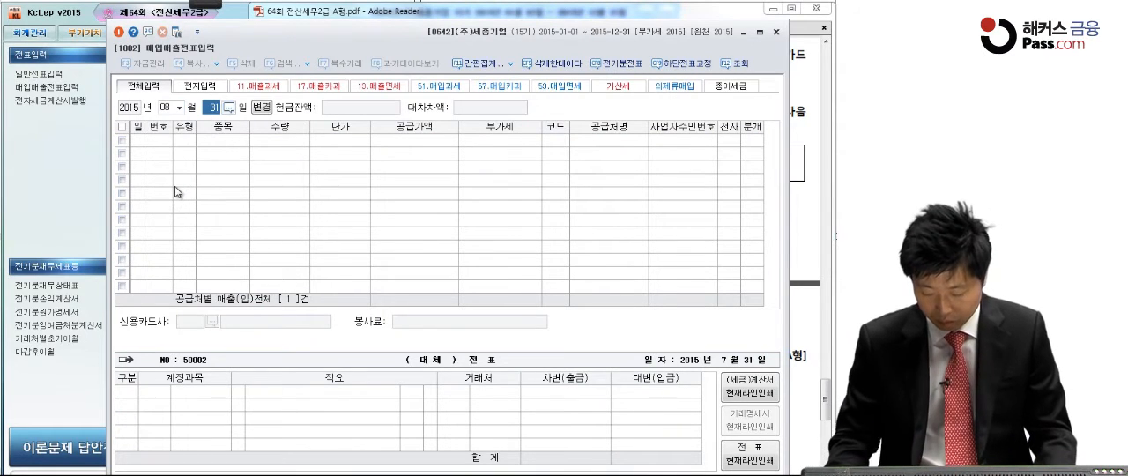
text(5)
key(Return)
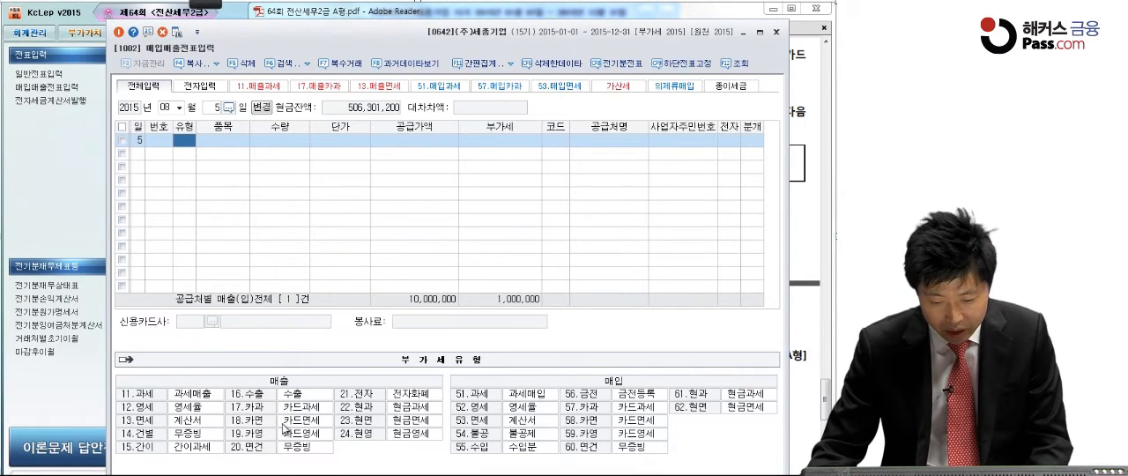
Step: Set the August 5 entry's type to 17 카과 and enter the VAT-inclusive 770,000 from question [4] as 공급가액
text(17)
key(Return)
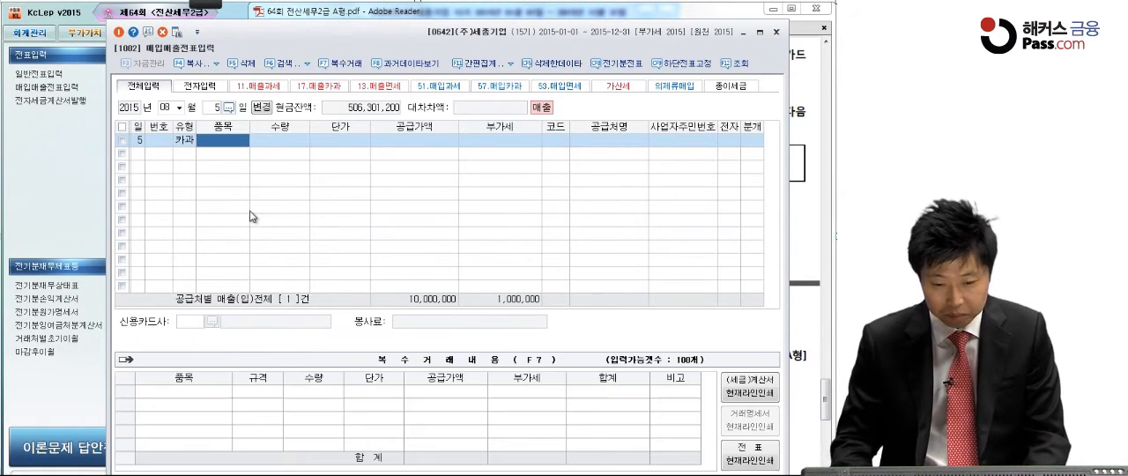
key(Return)
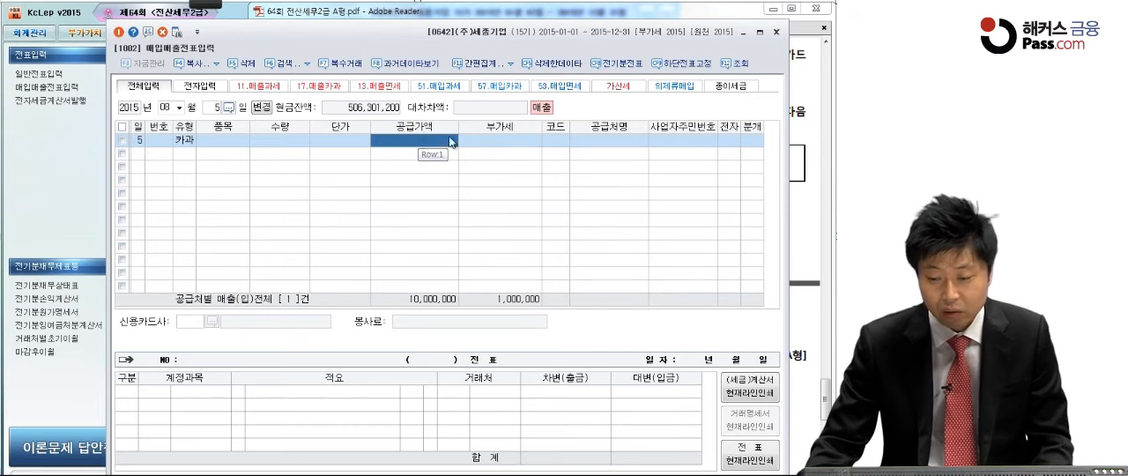
click(821, 135)
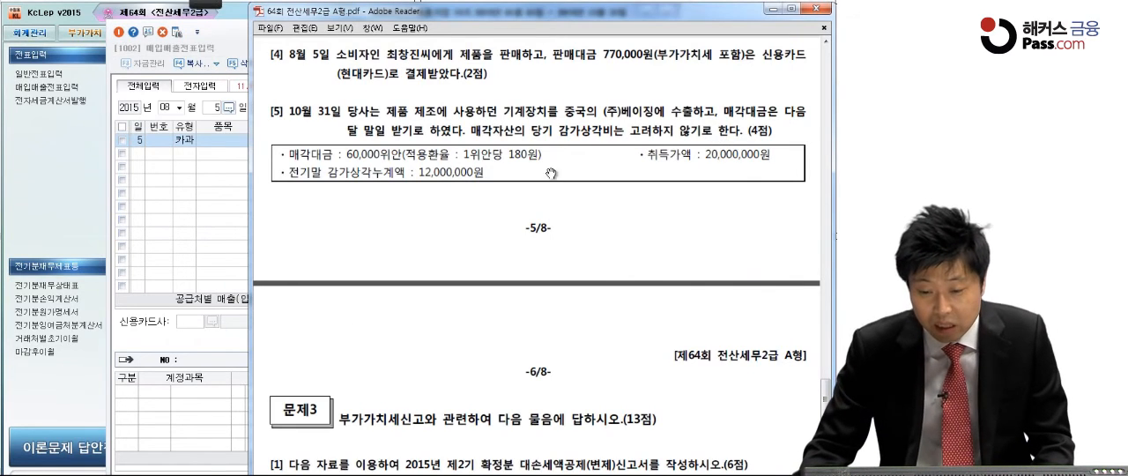
click(238, 206)
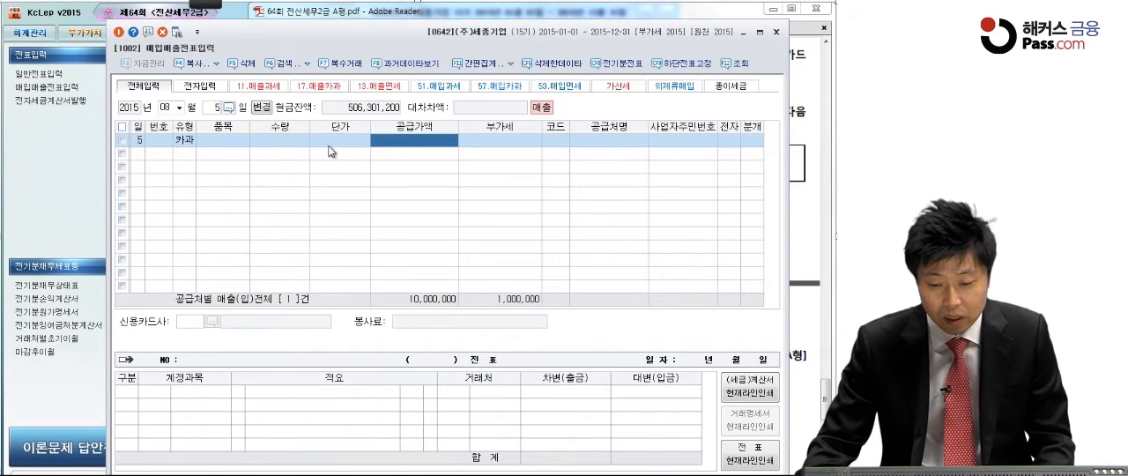
click(396, 143)
text(700000)
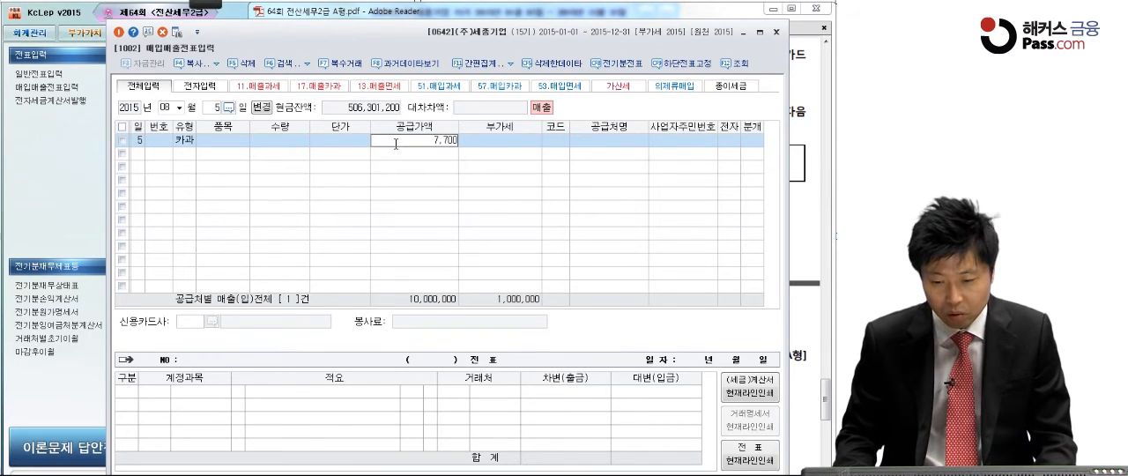
key(Return)
Step: Look up the consumer from question [4] by name and assign that person as the entry's 공급처
click(555, 141)
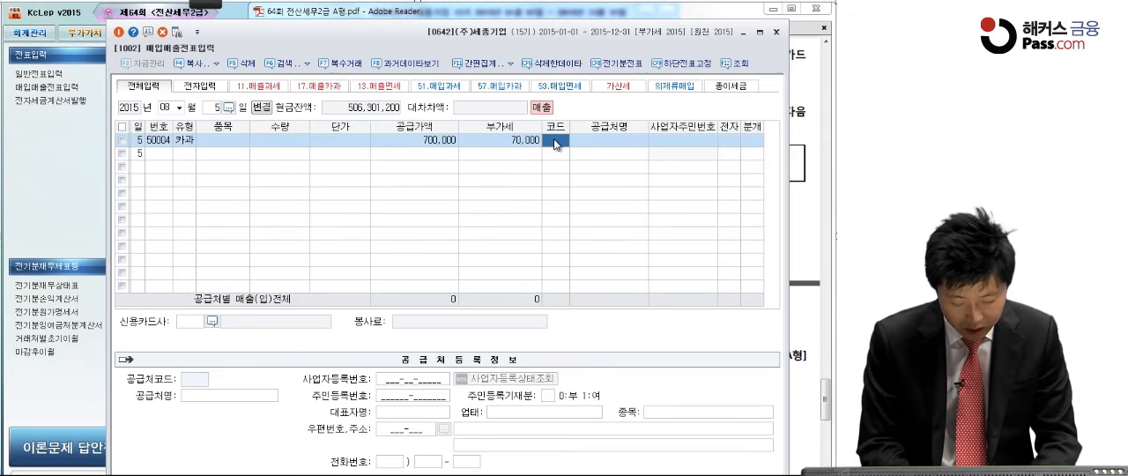
key(F2)
text(최)
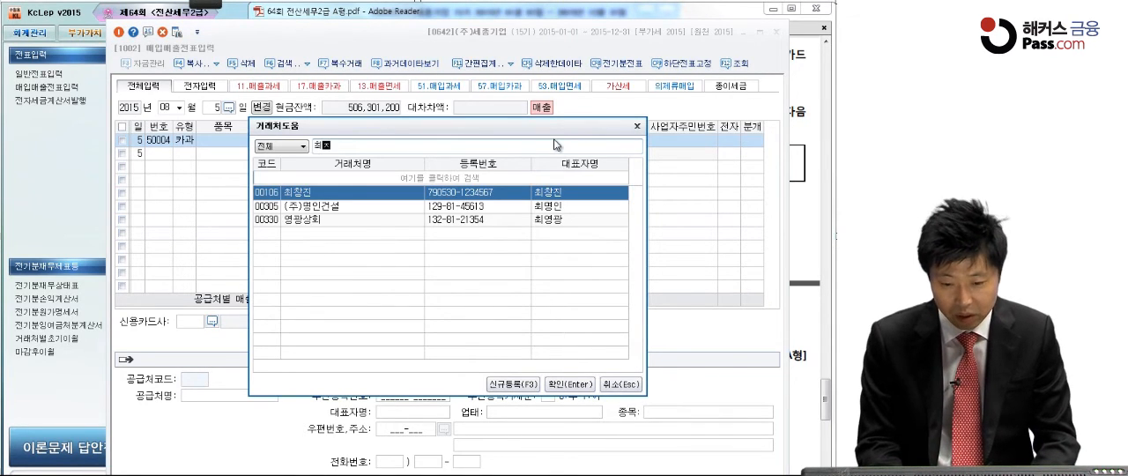
text(창)
key(Return)
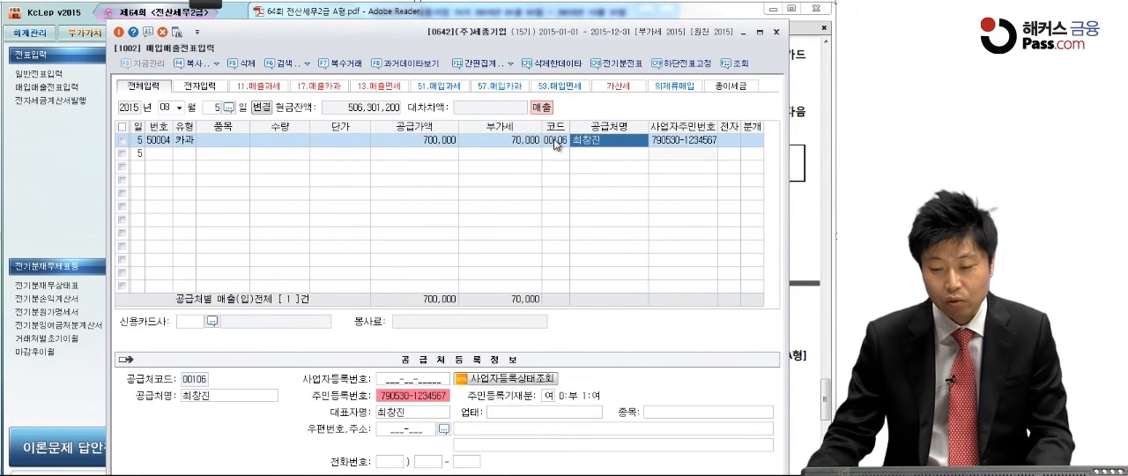
key(Return)
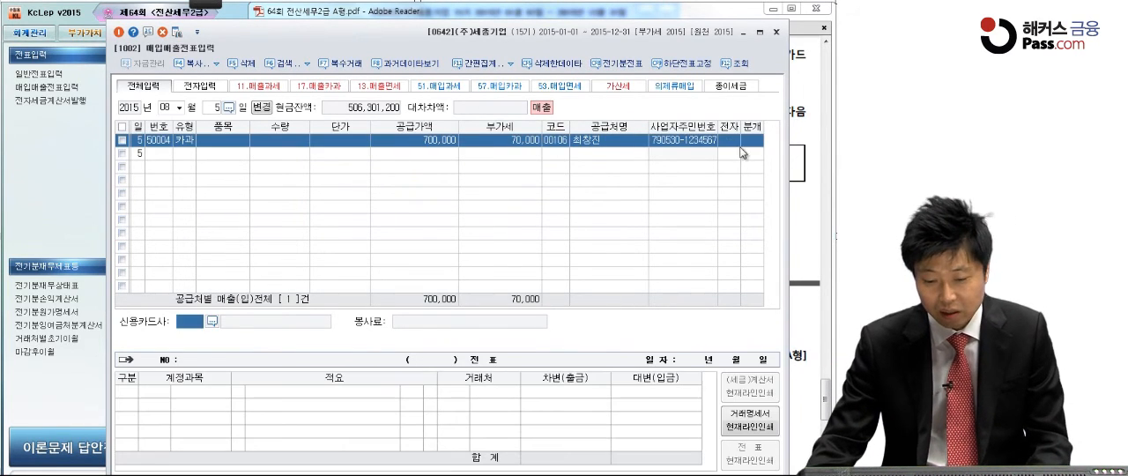
Step: Set the 신용카드사 to 현대카드 and the 분개 type to 혼합
click(213, 321)
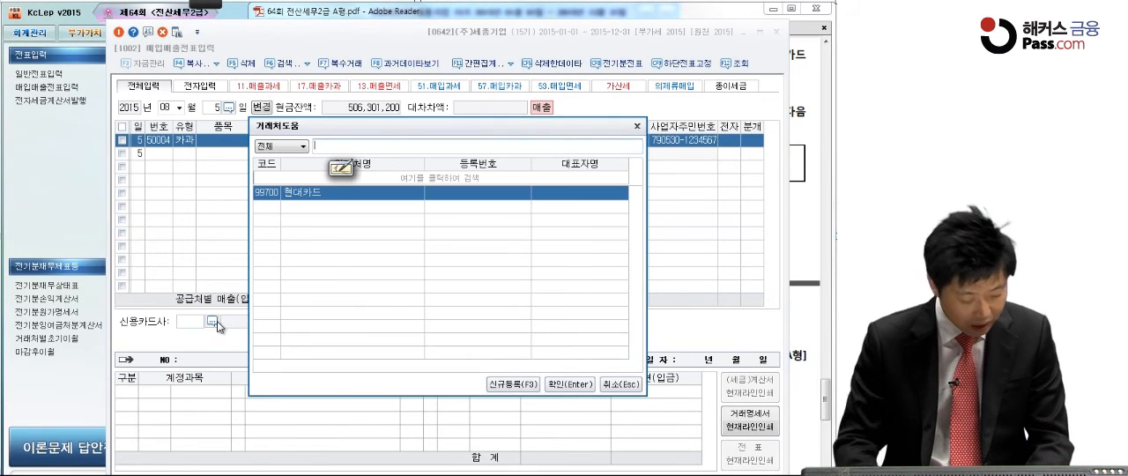
key(Return)
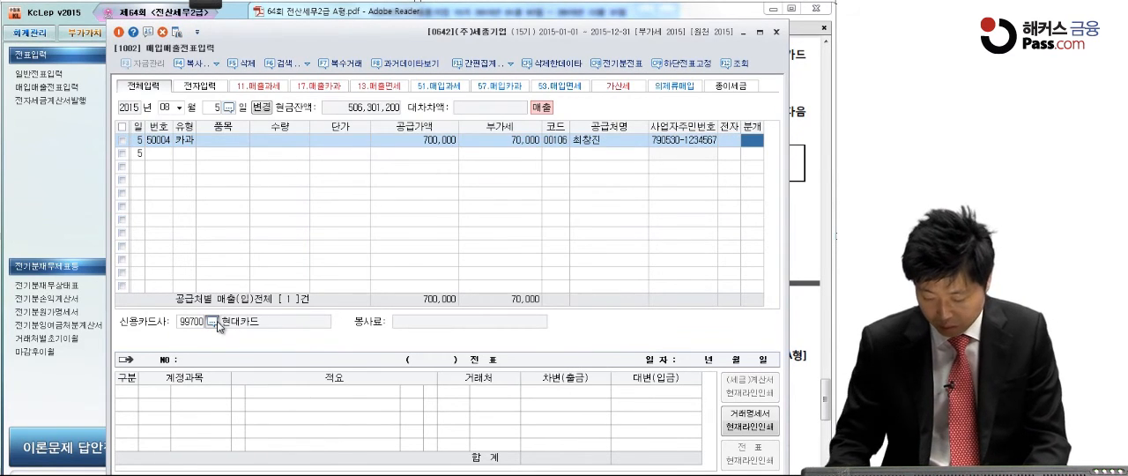
key(Return)
key(Return)
key(Return)
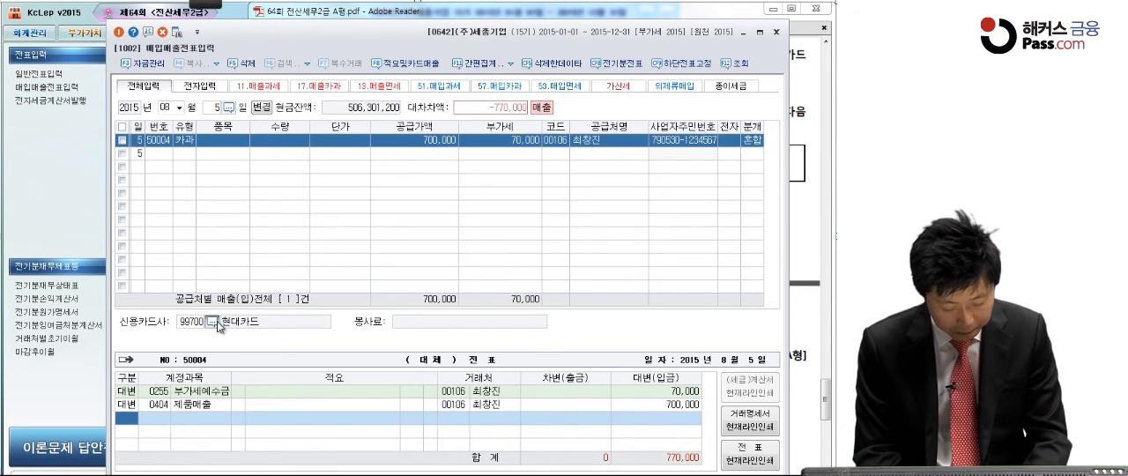
Step: Add a 차변 line for 외상매출금 covering 770,000 in the journal entry
text(3)
key(Return)
text(외상)
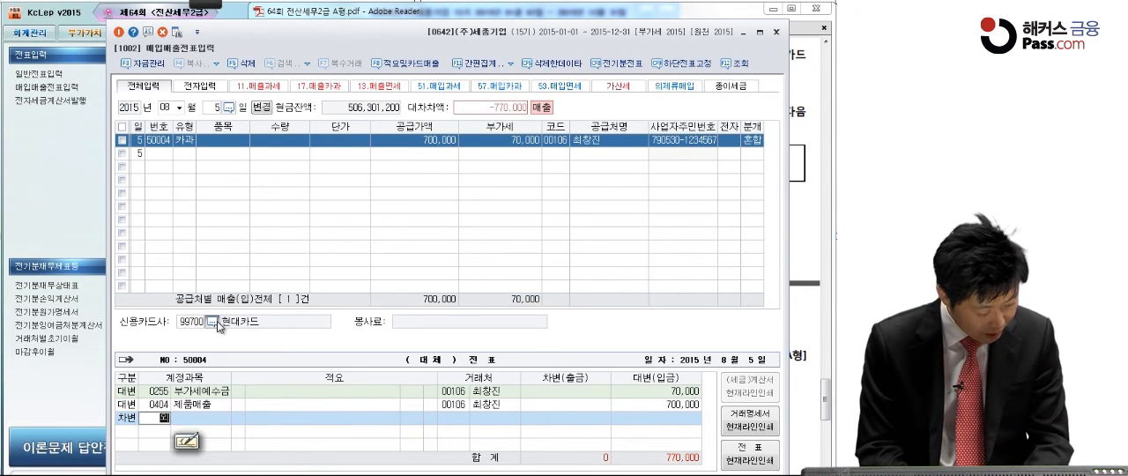
text(매)
key(Return)
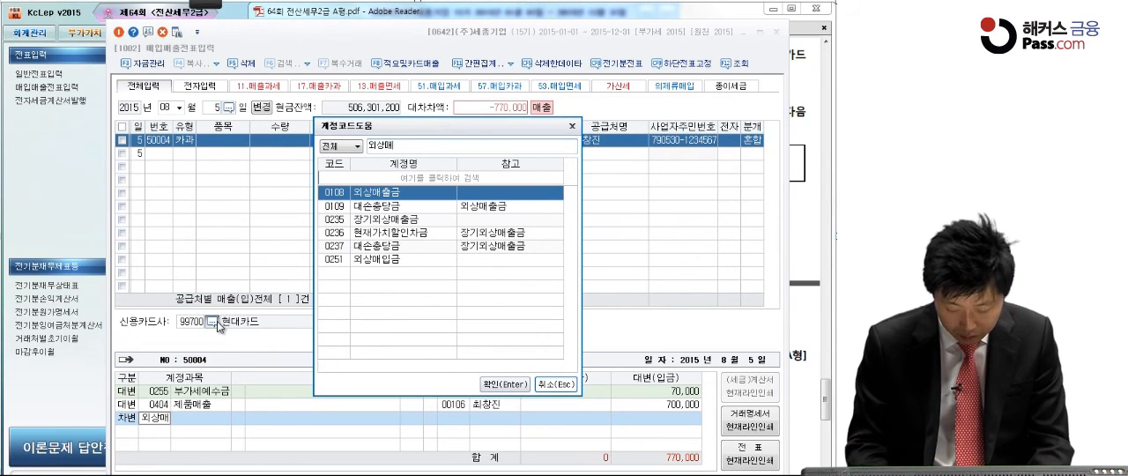
key(Return)
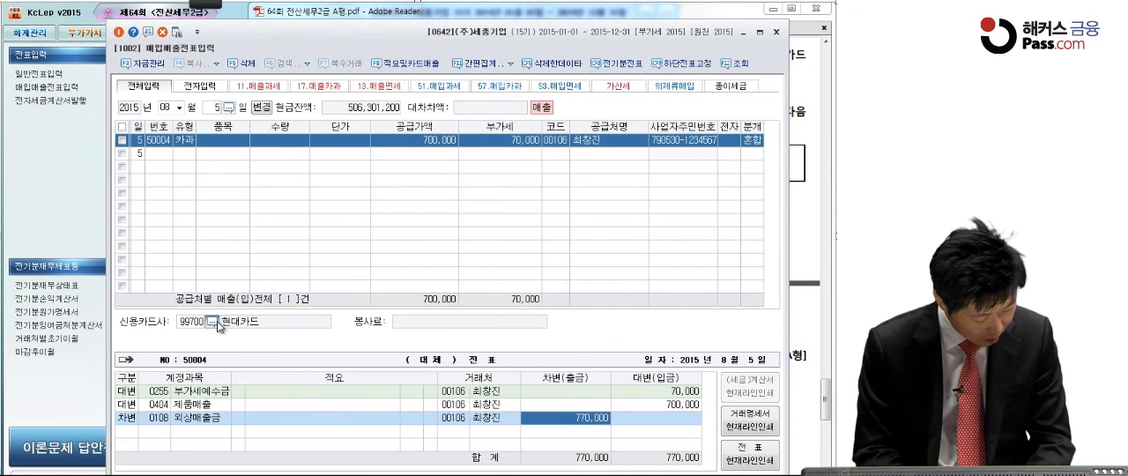
Step: Recheck question [4] in the exam PDF and change the 외상매출금 line's 거래처 to 현대카드
click(798, 155)
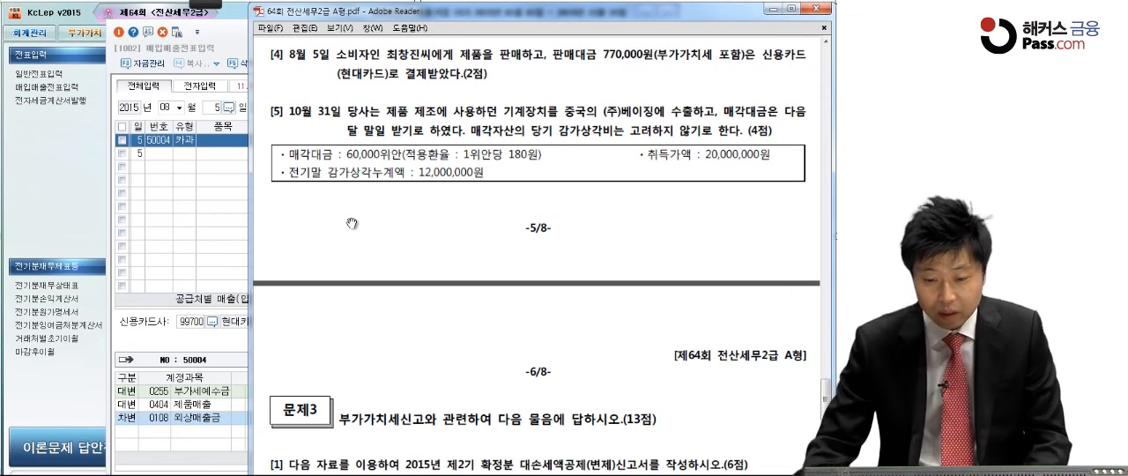
click(204, 434)
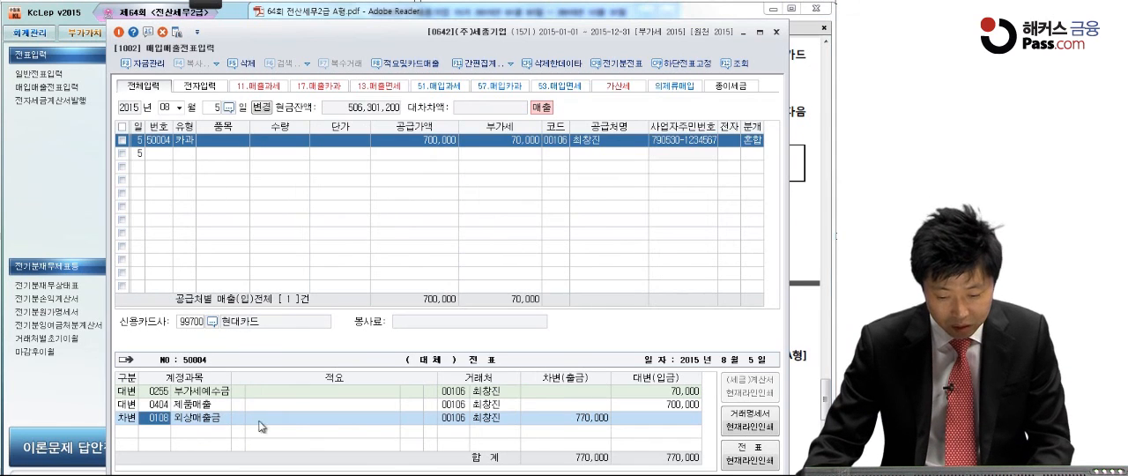
click(451, 421)
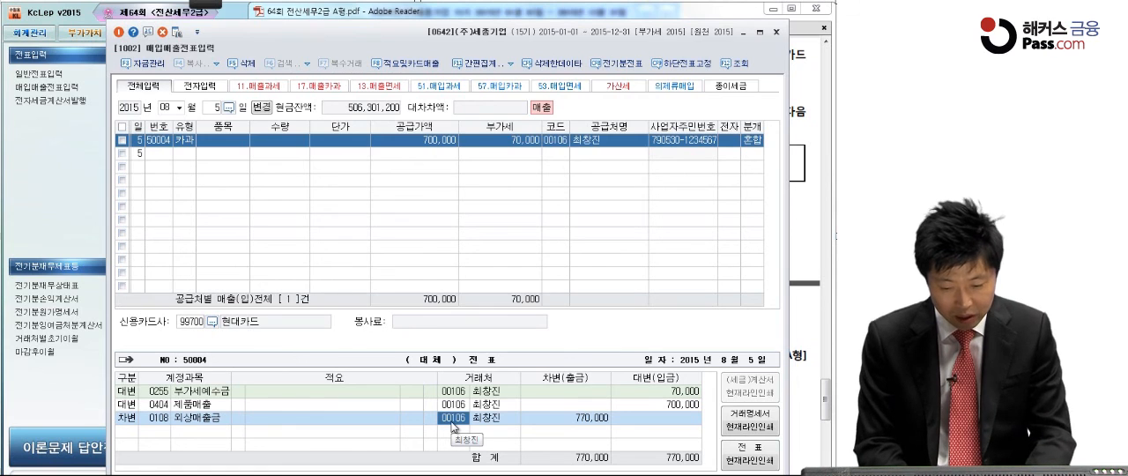
key(F2)
text(현대)
key(Return)
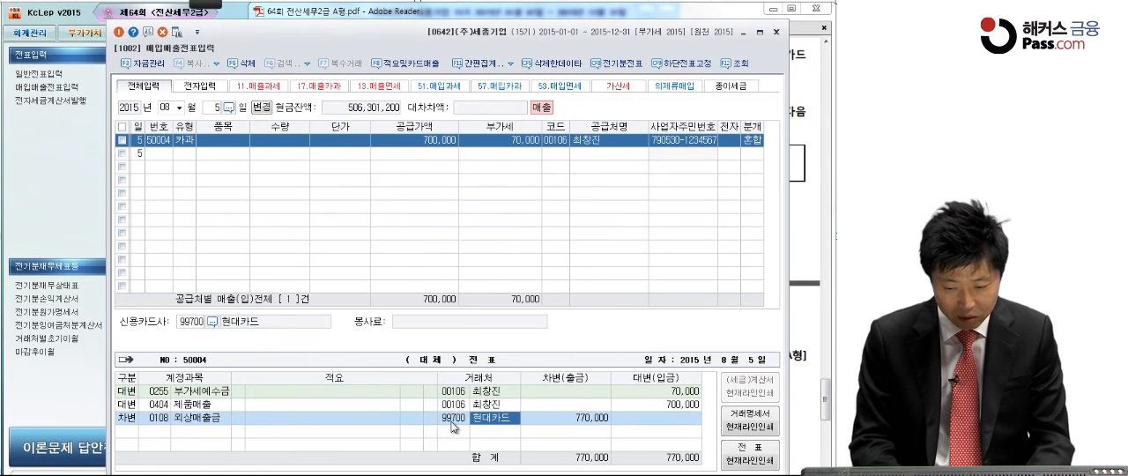